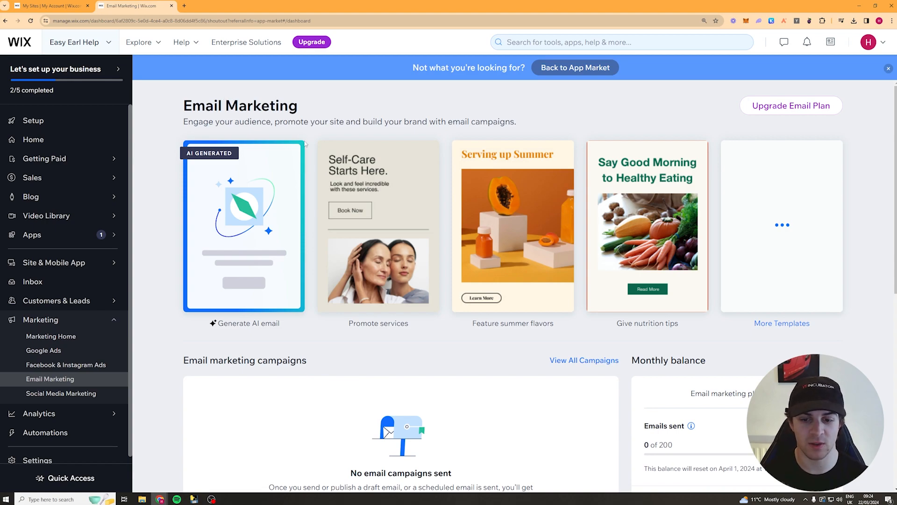
Start creating a new email from the email marketing campaigns section.
scroll(304, 144, down, 3)
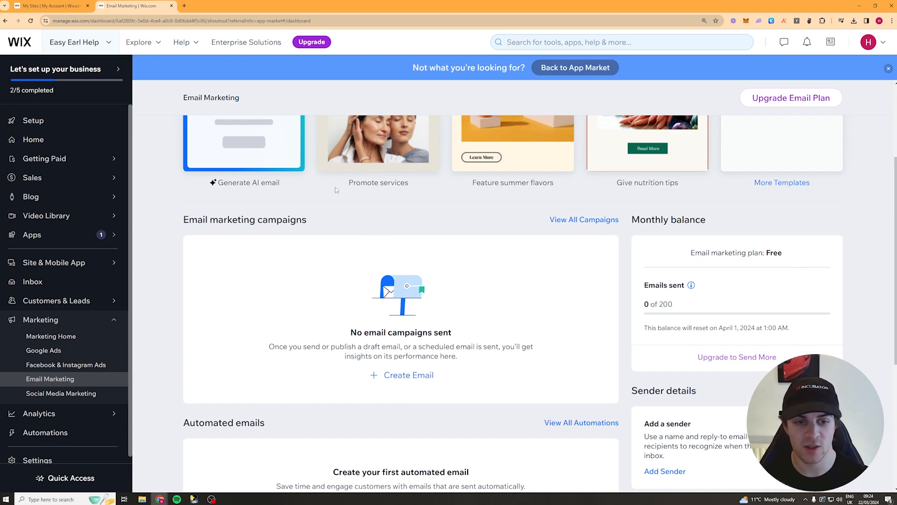
scroll(324, 267, down, 1)
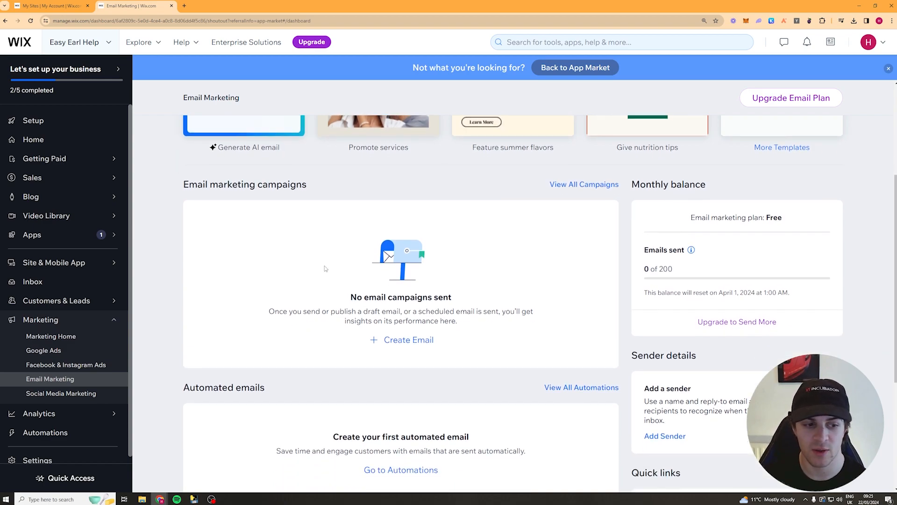
click(402, 340)
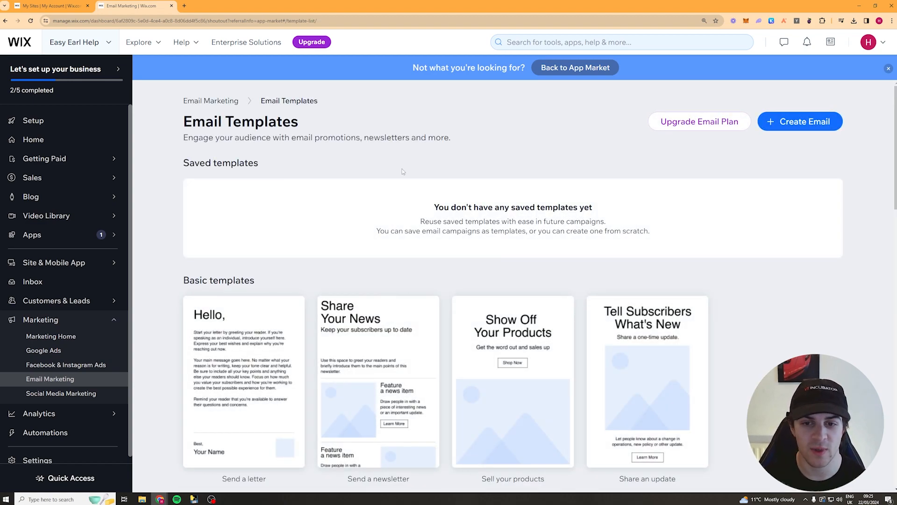
Browse the basic and designed email templates and use the "Promote services" template with the Self-Care heading.
scroll(356, 281, down, 2)
scroll(747, 236, down, 2)
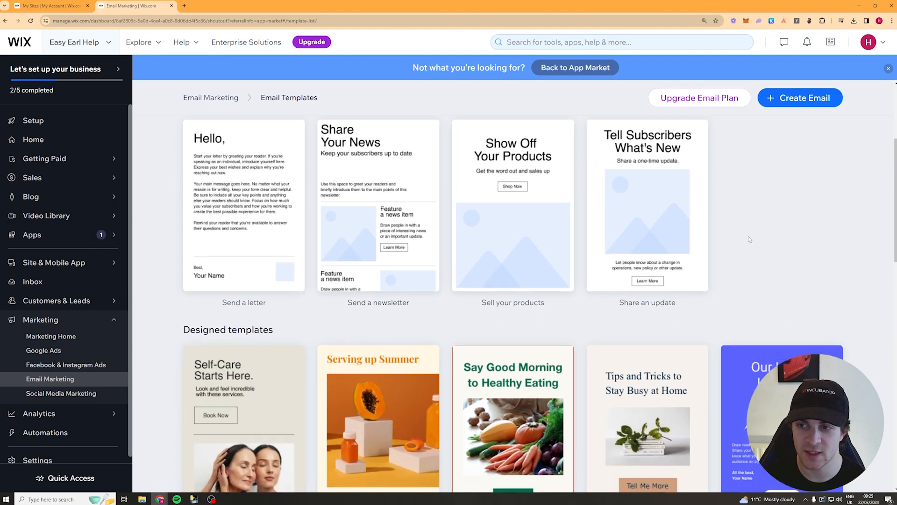
scroll(747, 241, up, 4)
scroll(748, 249, down, 5)
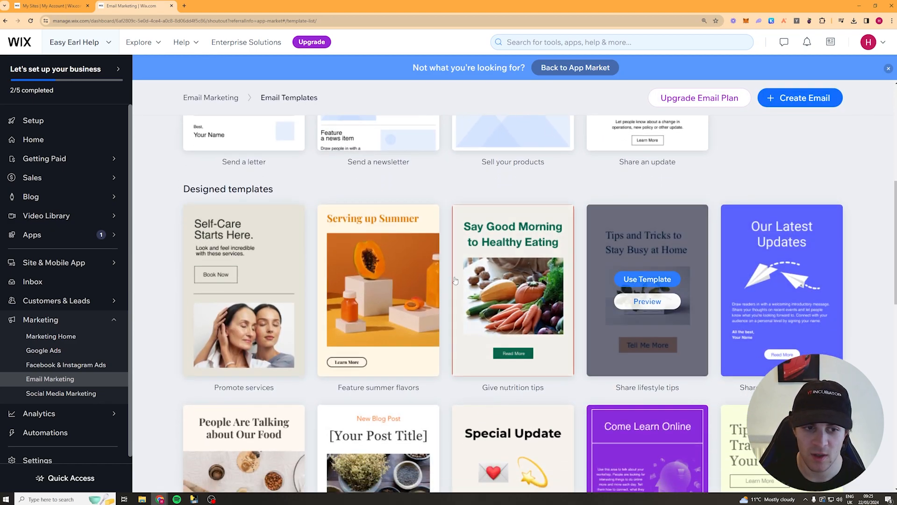
scroll(778, 253, down, 10)
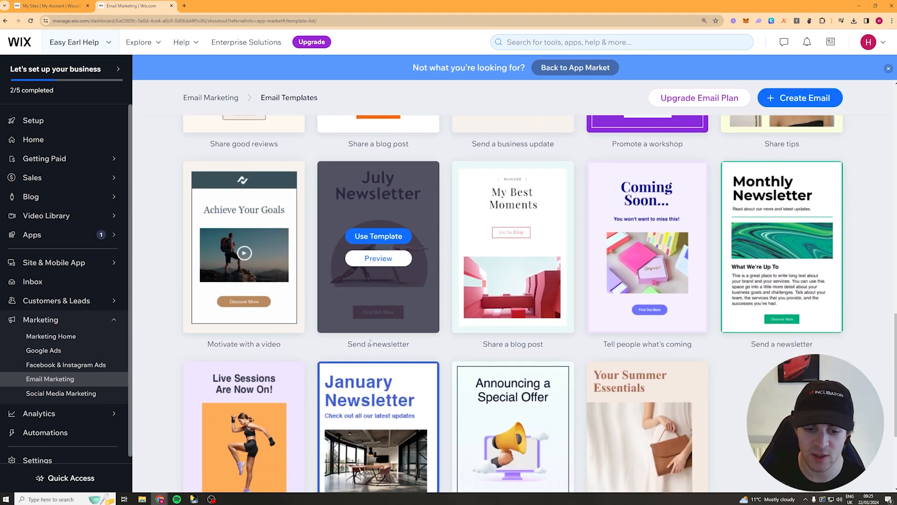
scroll(720, 253, up, 15)
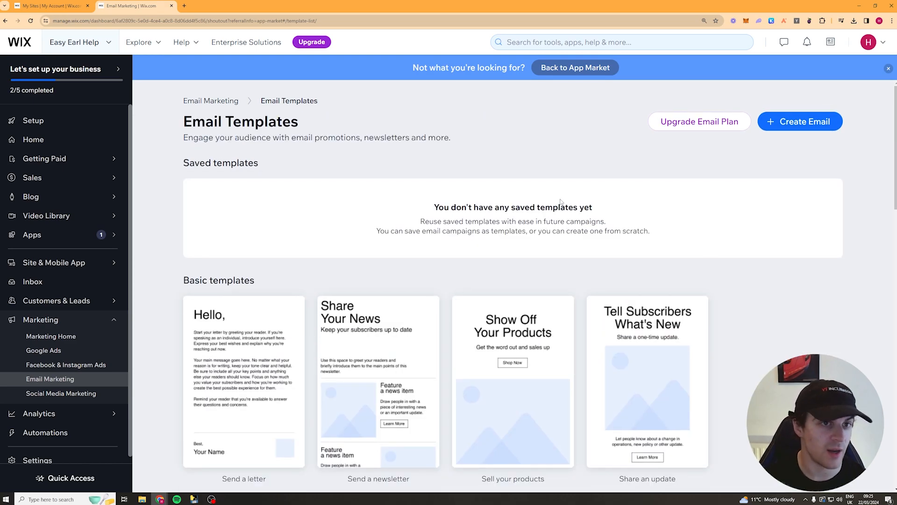
scroll(561, 202, down, 6)
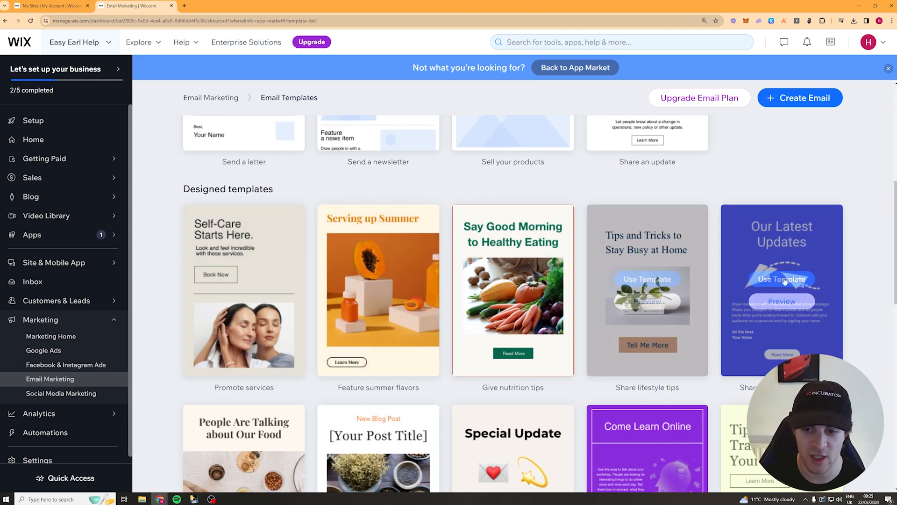
scroll(608, 327, down, 4)
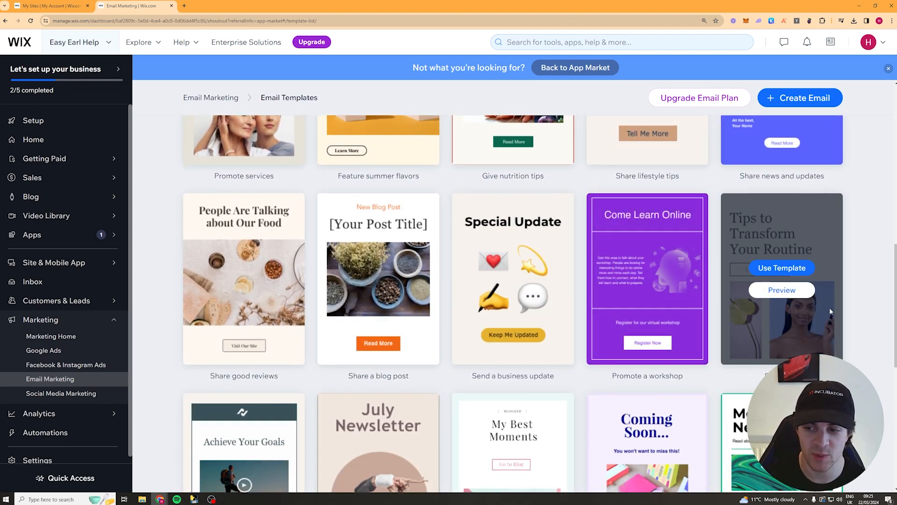
scroll(647, 262, up, 4)
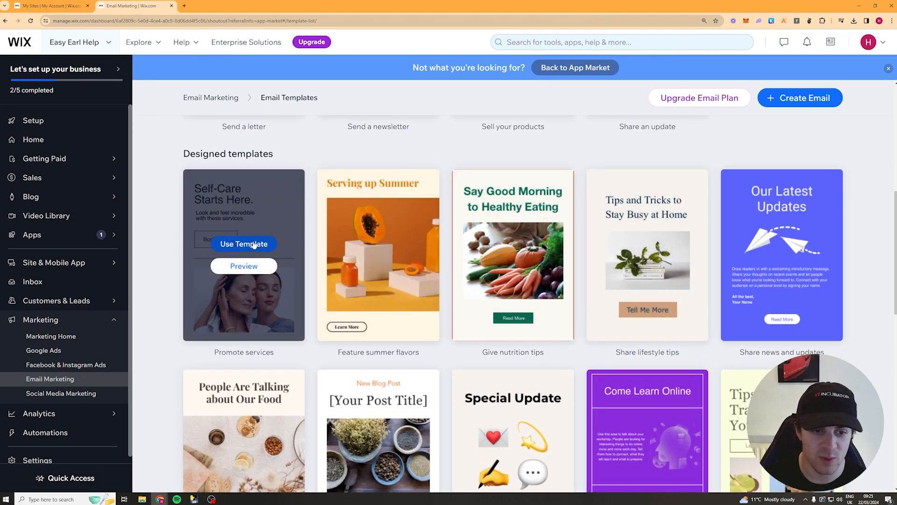
click(254, 244)
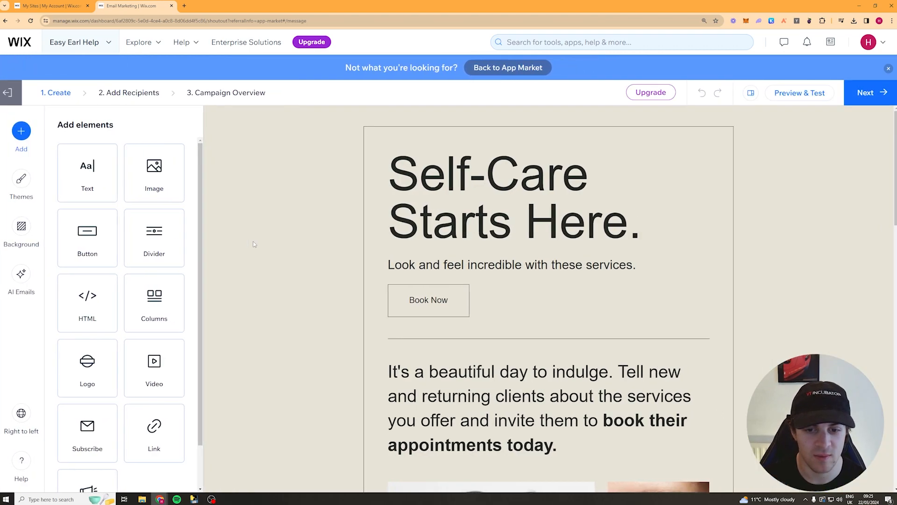
Look through the sections of the Self-Care email template, from the heading down to the product icons.
scroll(536, 183, down, 14)
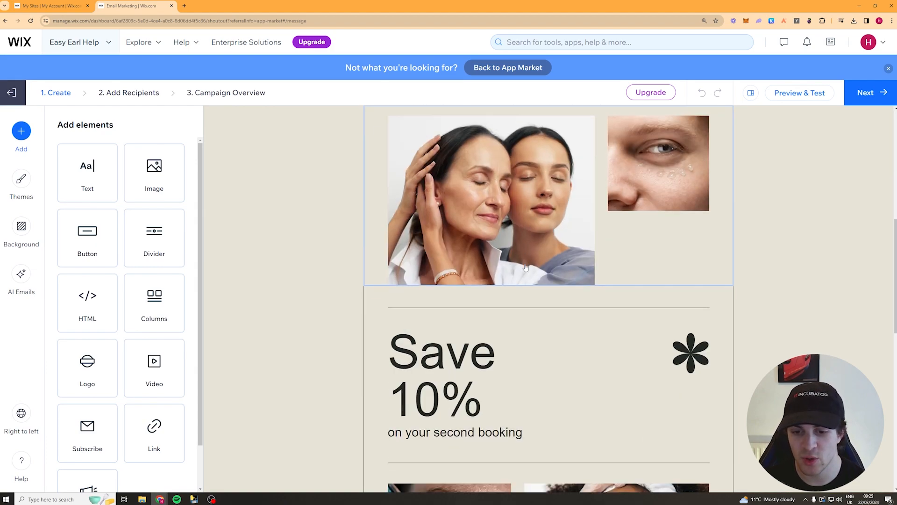
scroll(525, 294, down, 3)
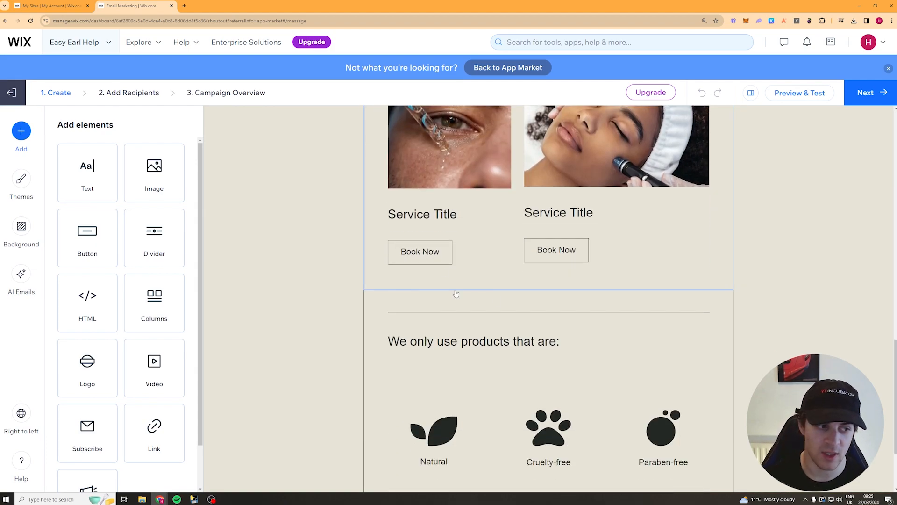
scroll(467, 292, down, 2)
scroll(561, 299, up, 11)
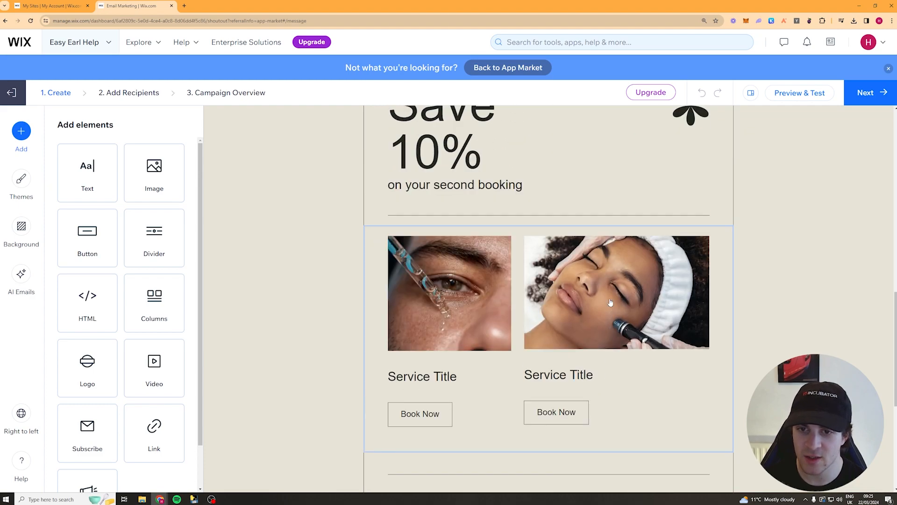
scroll(610, 303, up, 8)
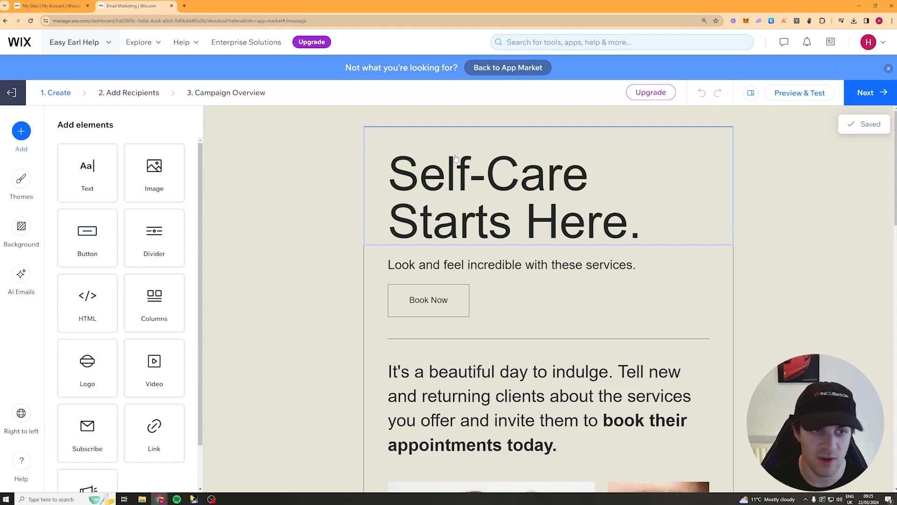
Replace the template's main heading "Self-Care Starts Here." with "Welcome to my store".
click(456, 159)
triple_click(449, 166)
click(552, 186)
key(ctrl+a)
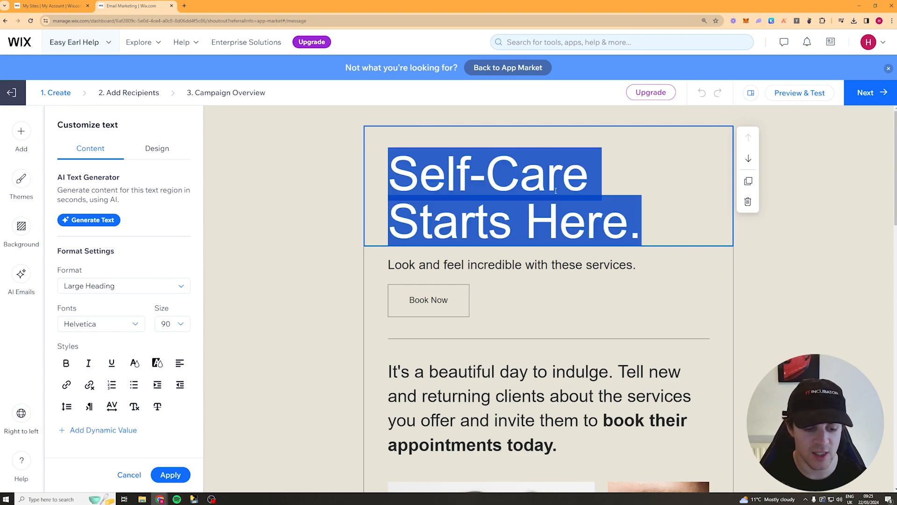
key(BackSpace)
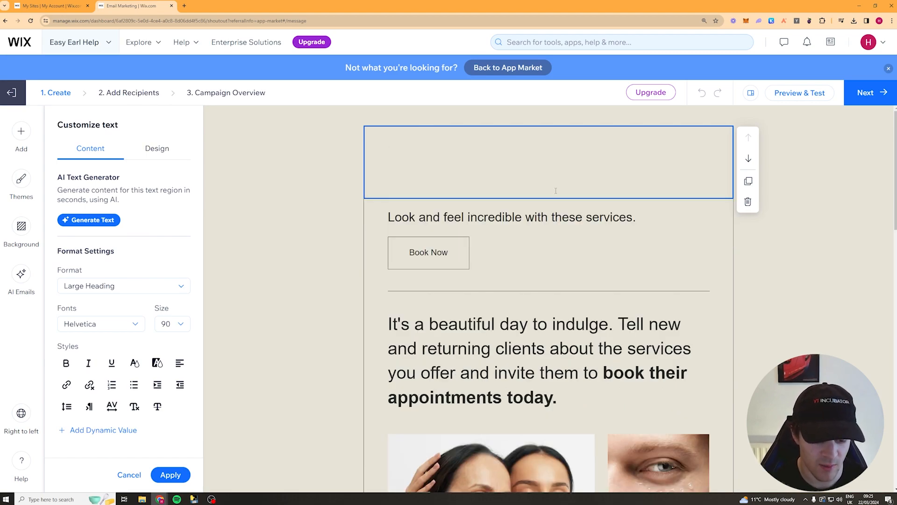
text(Welcome )
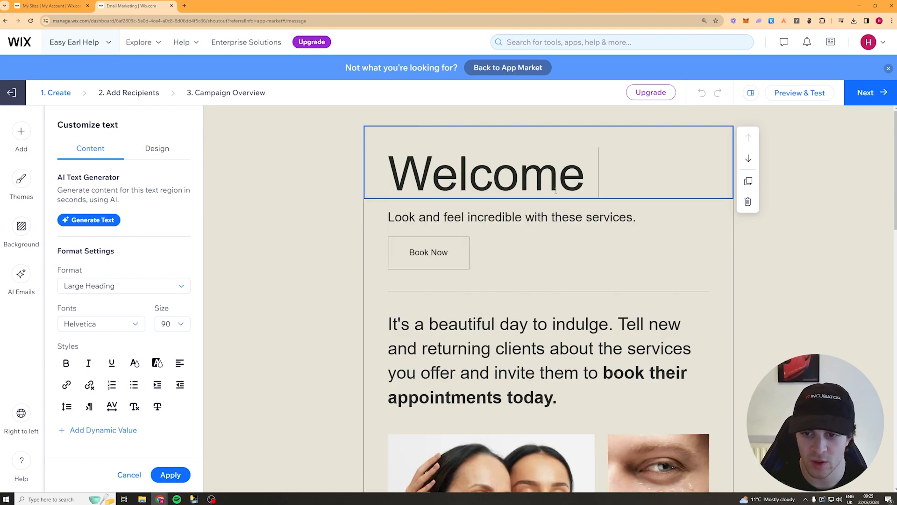
text(to my store)
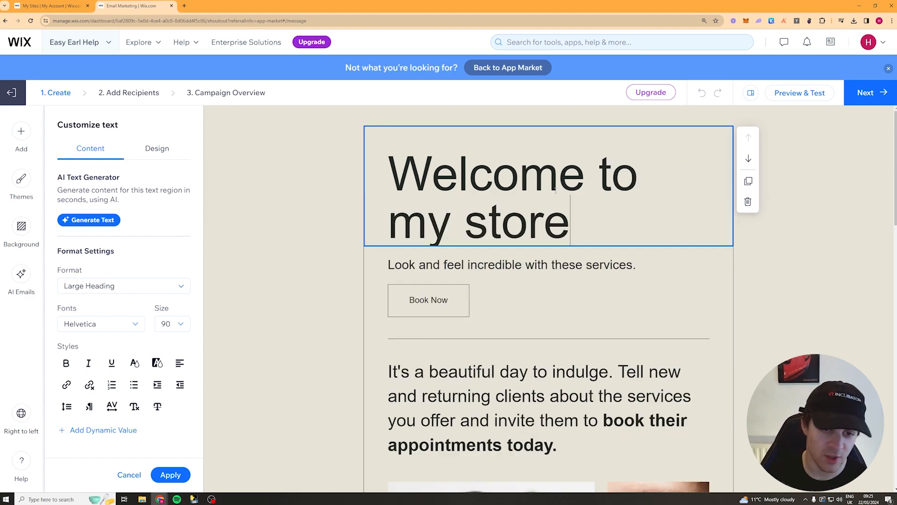
click(757, 194)
Try the Medium Heading format on the "Welcome to my store" heading and switch it back to Large Heading.
click(523, 179)
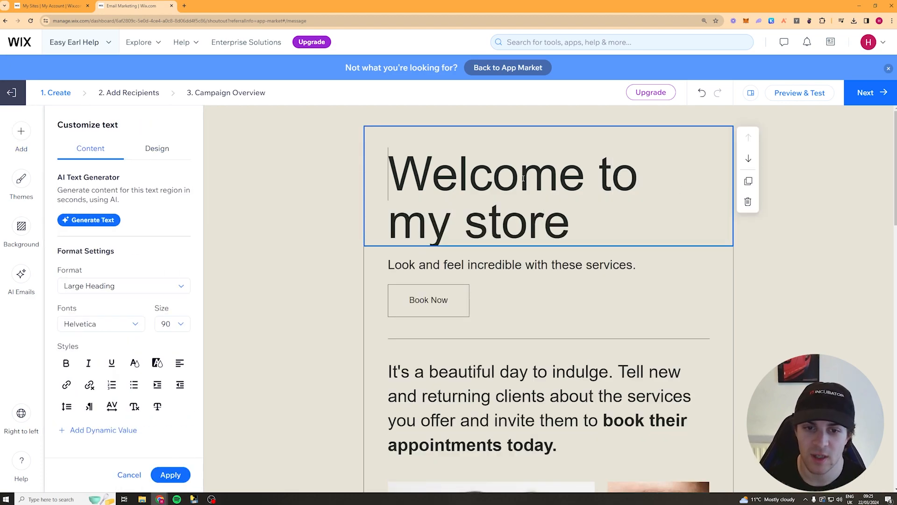
key(ctrl+a)
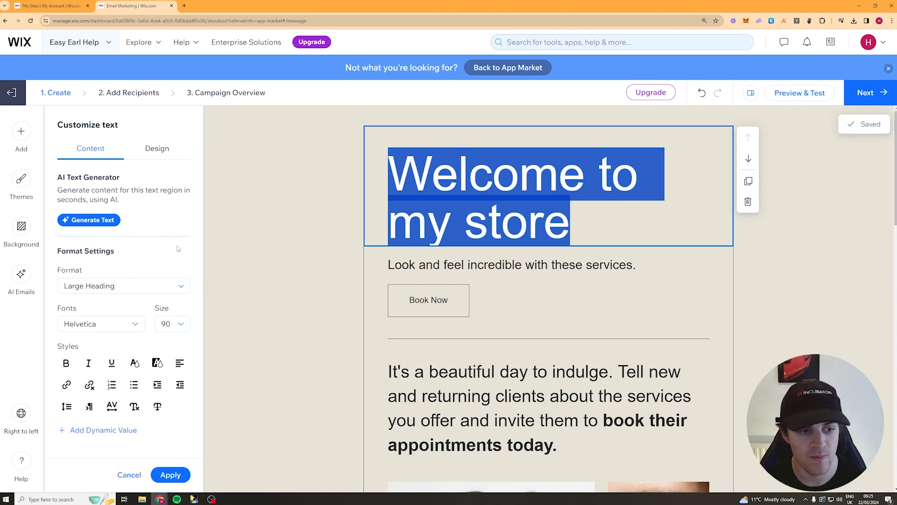
click(134, 287)
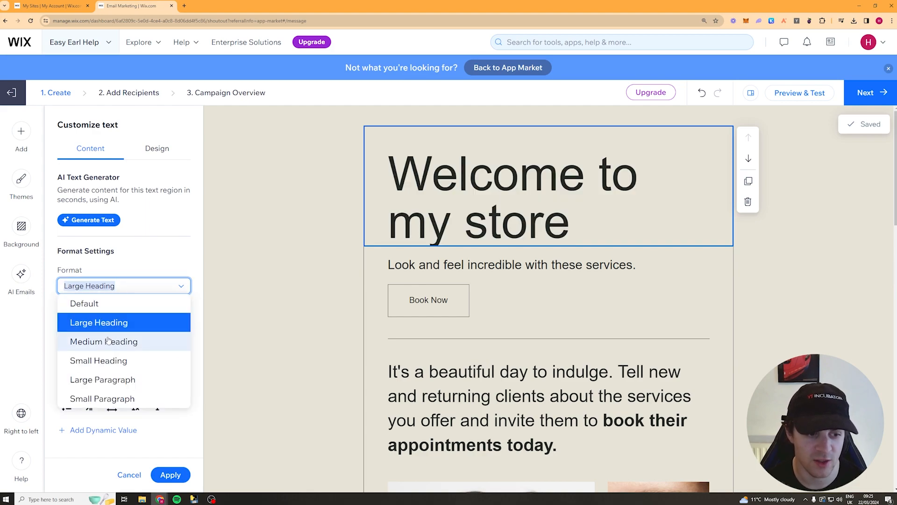
click(126, 341)
click(130, 292)
click(117, 322)
click(121, 286)
click(148, 242)
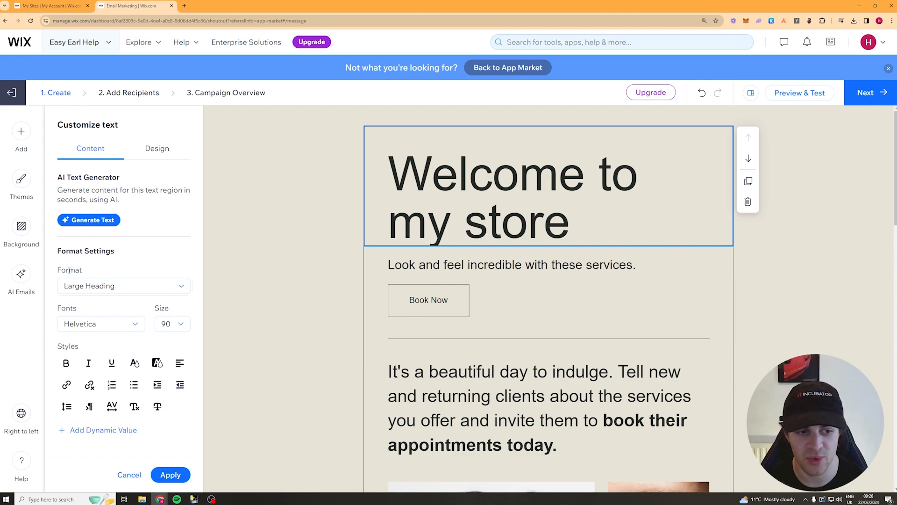
click(122, 265)
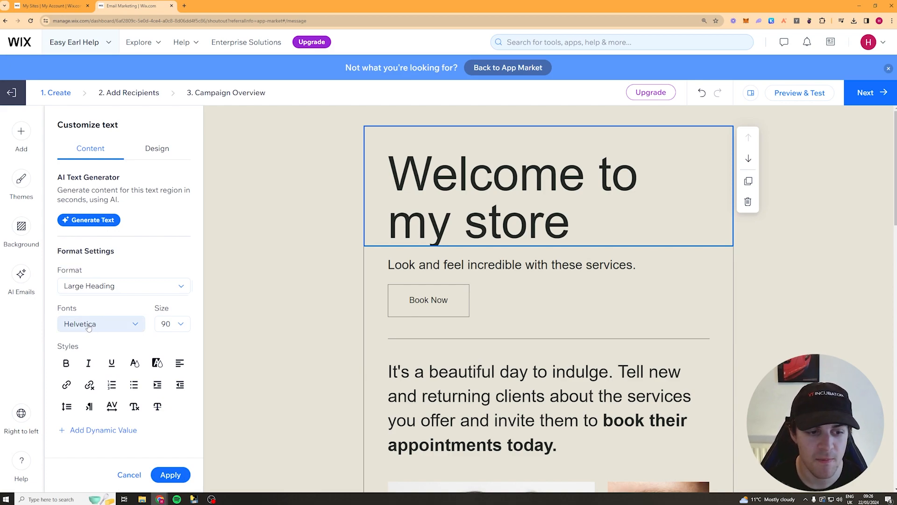
click(96, 313)
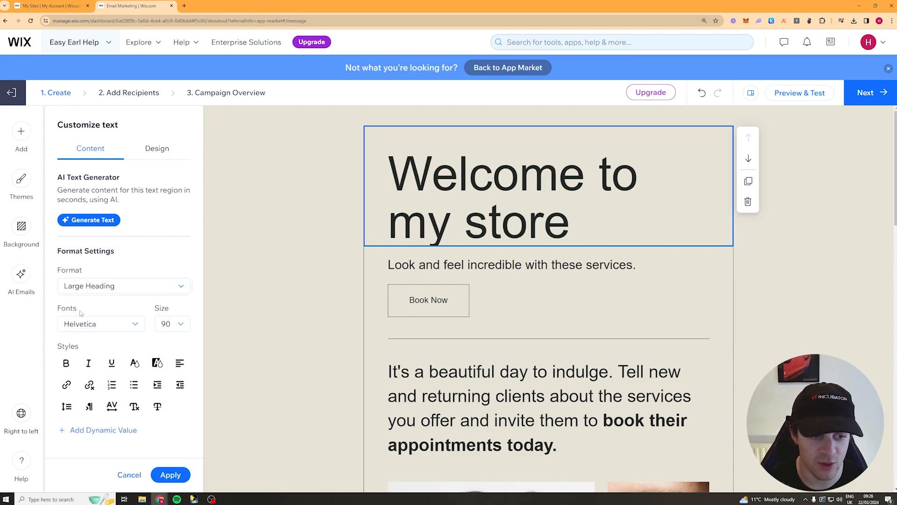
Change the font of the "Welcome to my store" heading to Fjalla One.
click(100, 324)
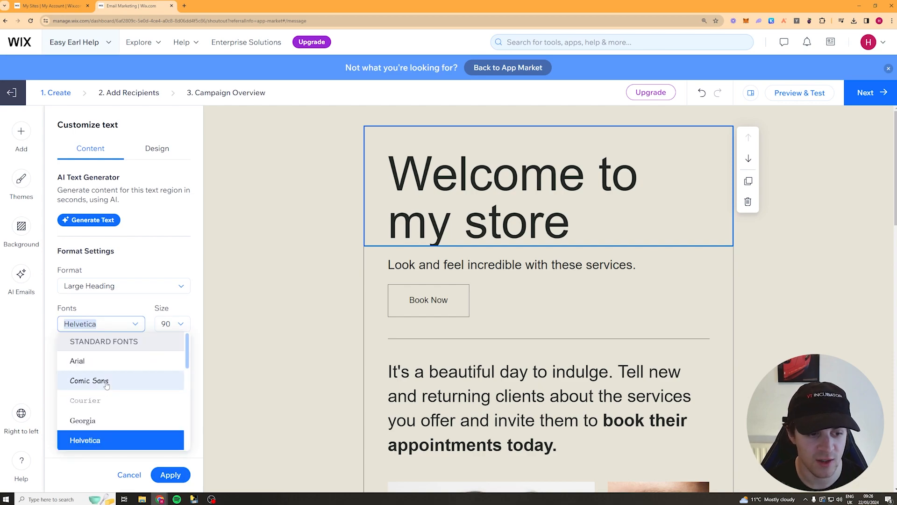
scroll(112, 383, down, 3)
scroll(123, 383, down, 3)
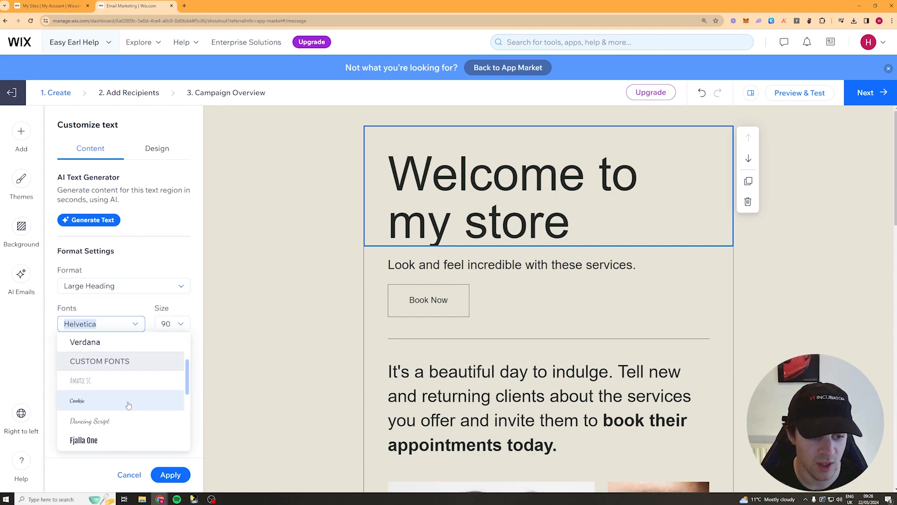
click(120, 403)
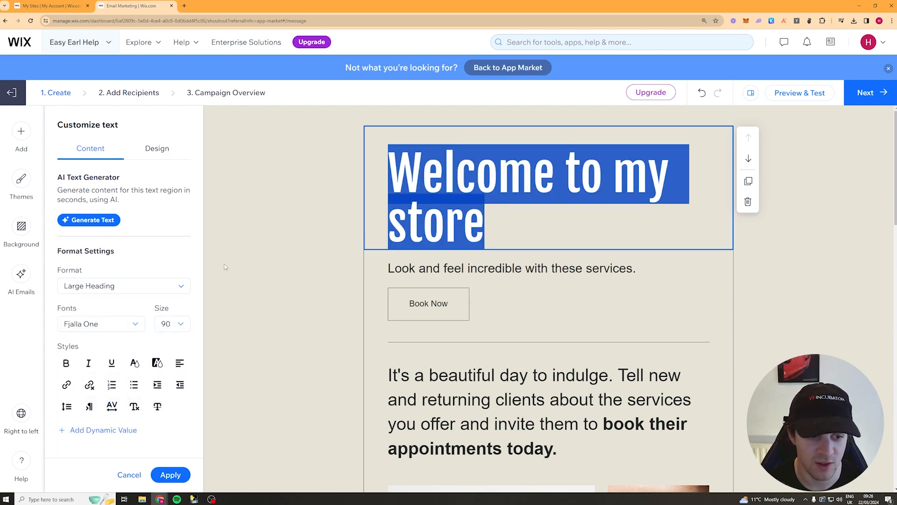
Set the font size of the "Welcome to my store" heading to 48.
click(445, 208)
click(175, 324)
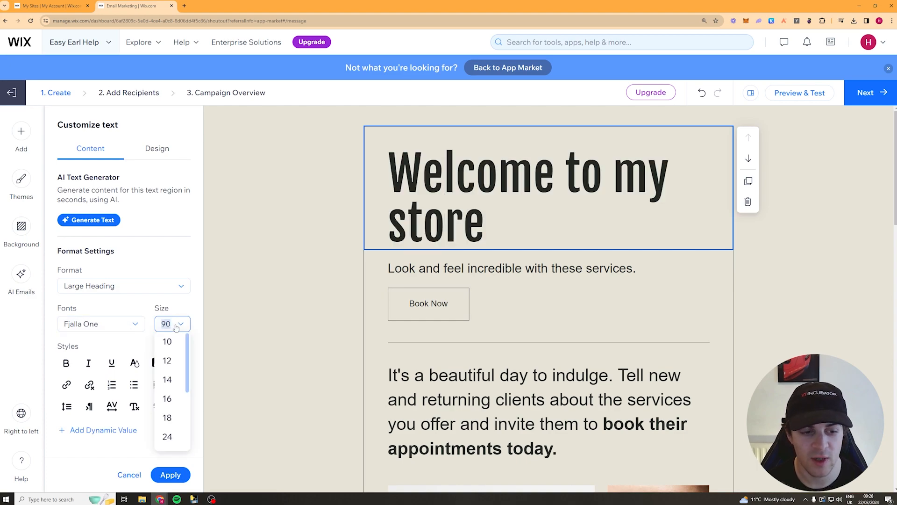
scroll(170, 374, down, 3)
click(172, 389)
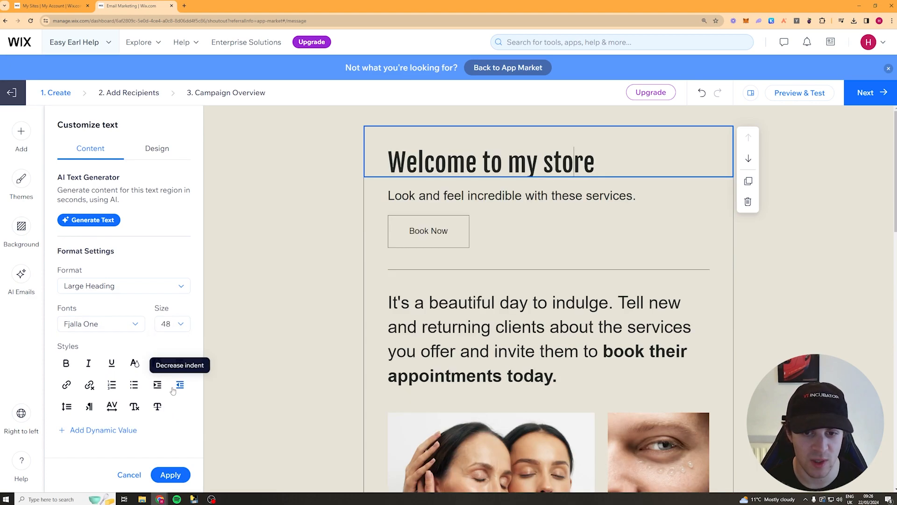
click(172, 323)
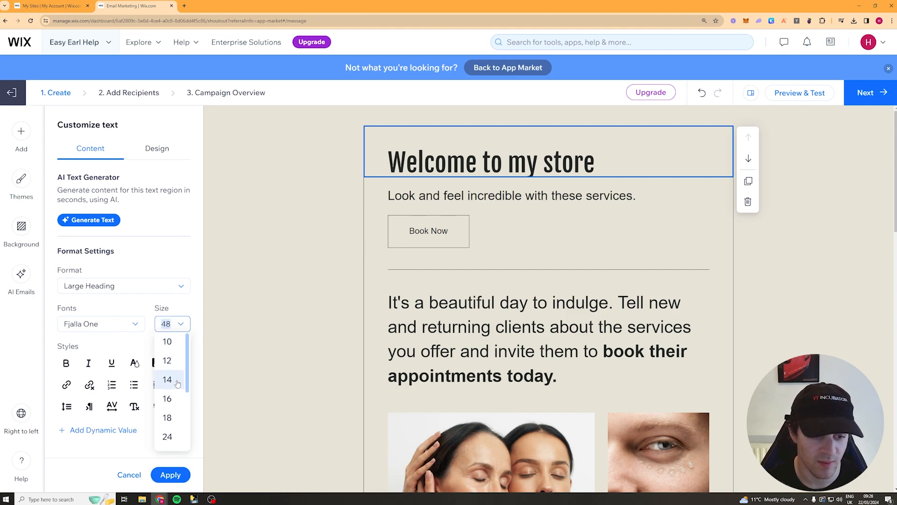
click(97, 350)
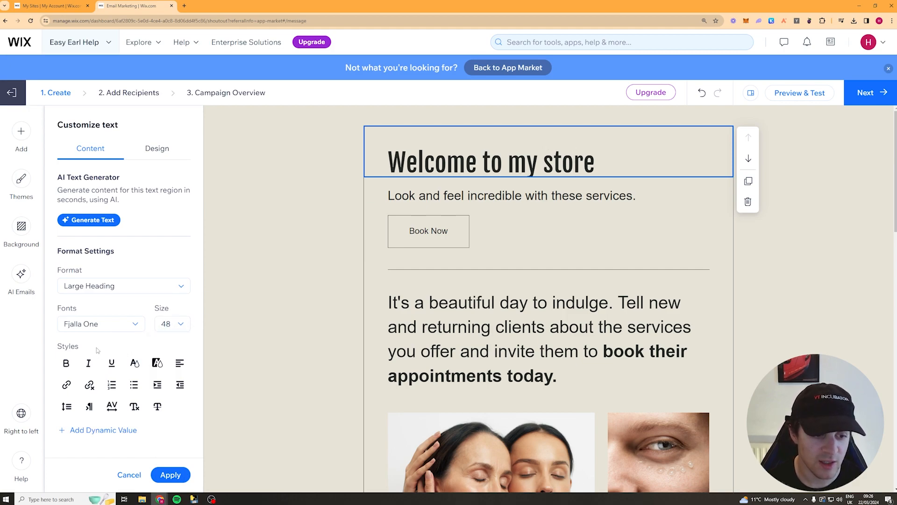
Make the whole "Welcome to my store" heading italic.
click(67, 364)
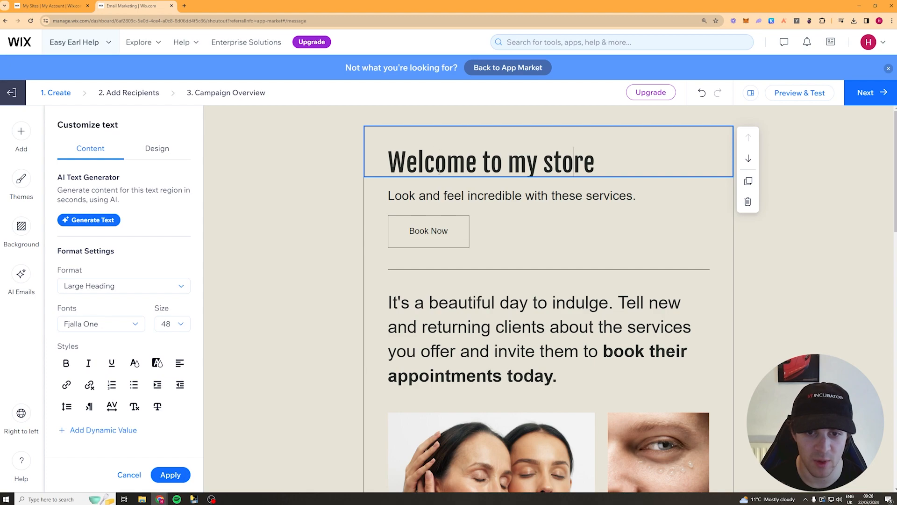
triple_click(485, 153)
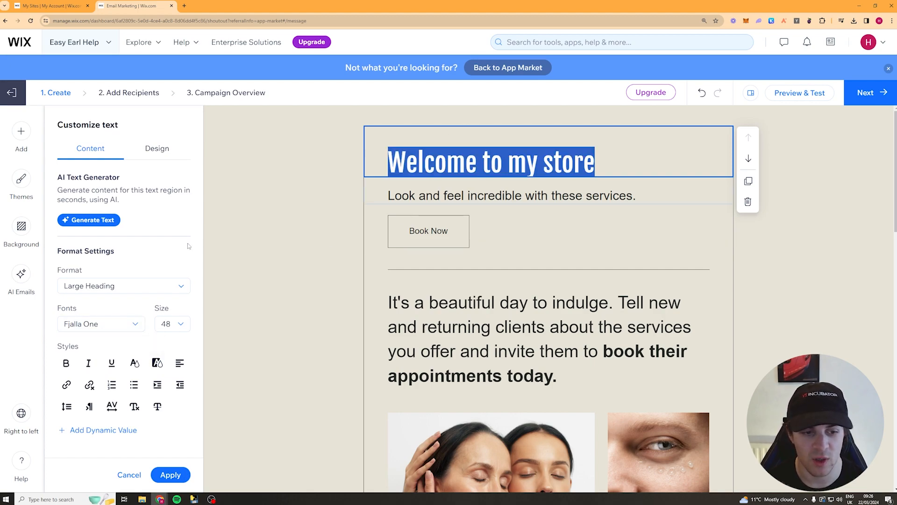
click(88, 364)
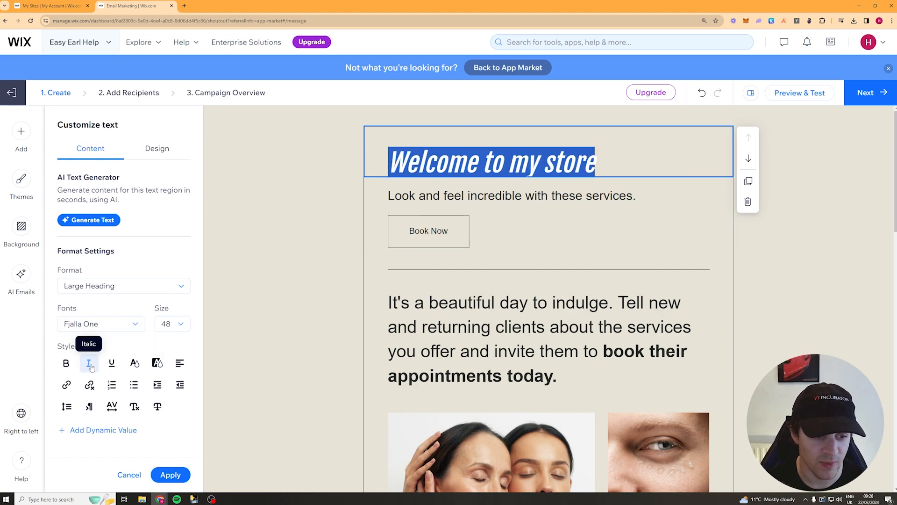
Change the text color of the whole "Welcome to my store" heading to green.
click(135, 365)
click(213, 313)
click(247, 293)
click(499, 149)
Add a bright lime-green highlight behind the "Welcome to my store" heading text.
triple_click(523, 161)
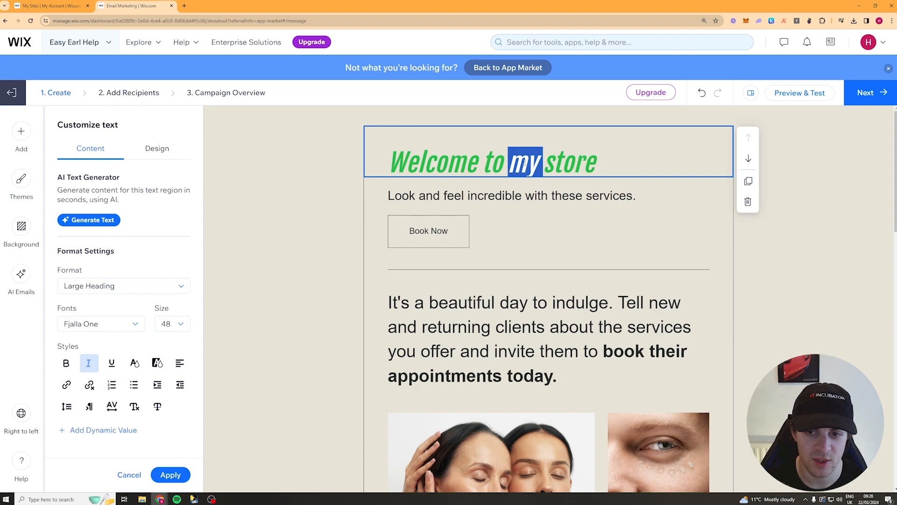
click(156, 366)
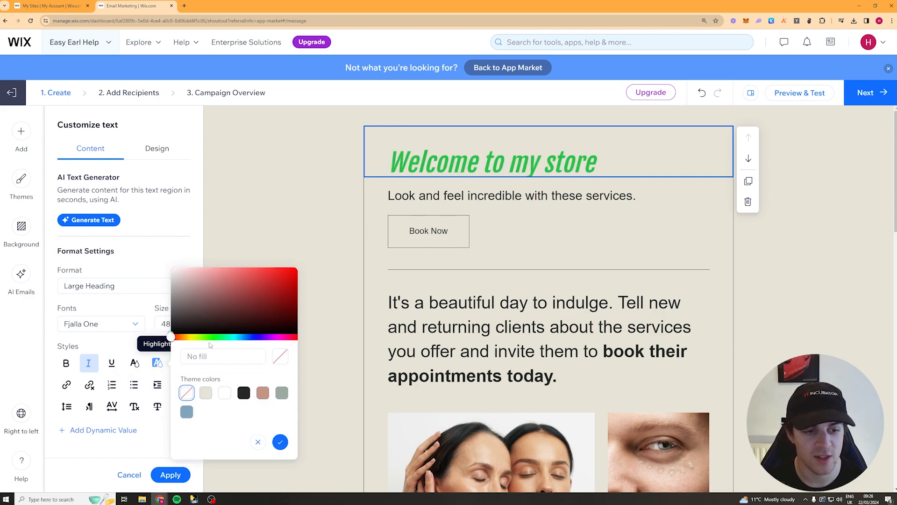
click(199, 337)
drag(229, 310, 328, 265)
click(330, 264)
Align the "Look and feel incredible with these services." line to the right.
click(447, 190)
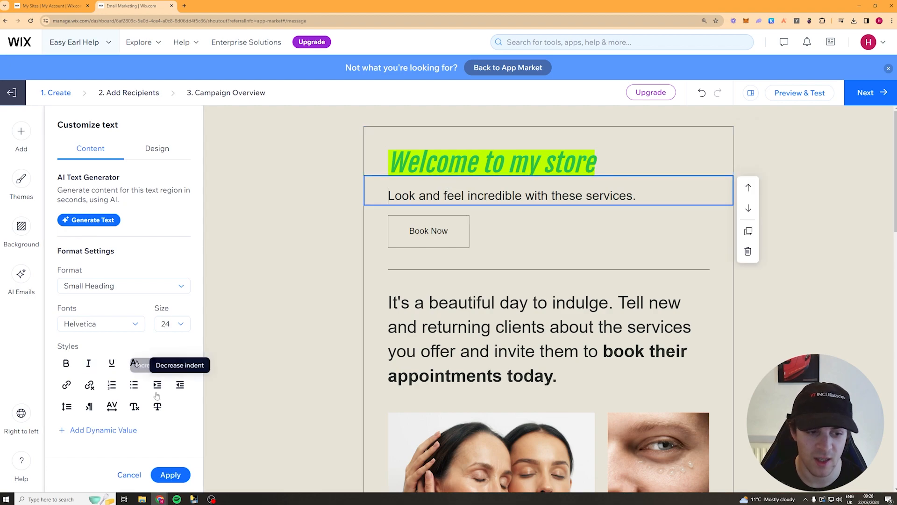
click(180, 364)
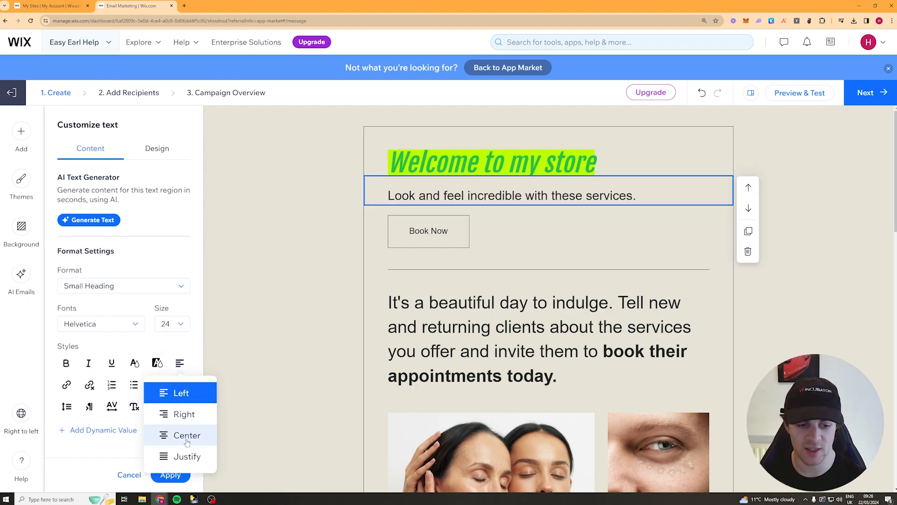
click(188, 423)
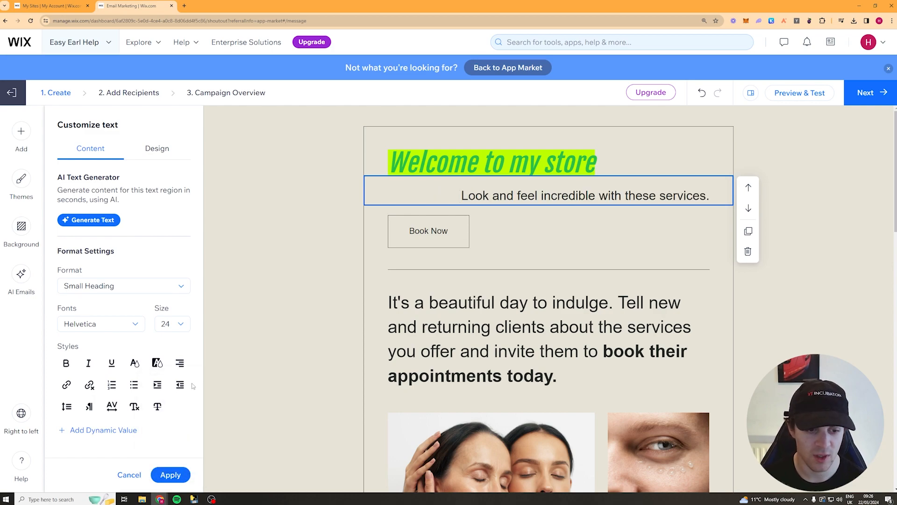
Center the "Welcome to my store" heading.
click(478, 159)
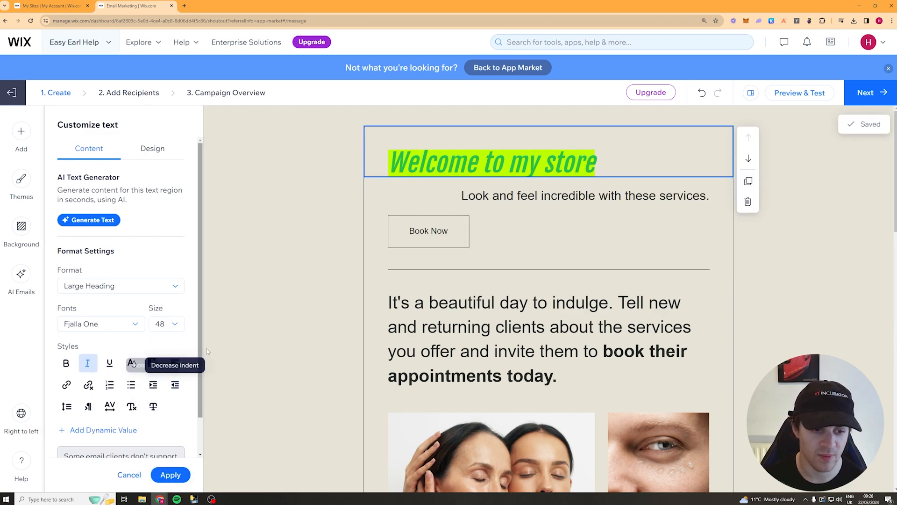
click(175, 363)
click(182, 436)
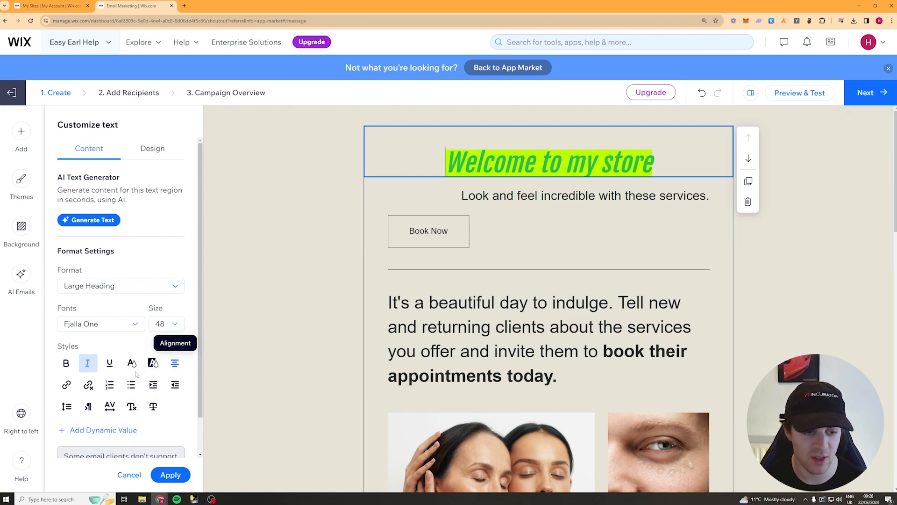
click(65, 386)
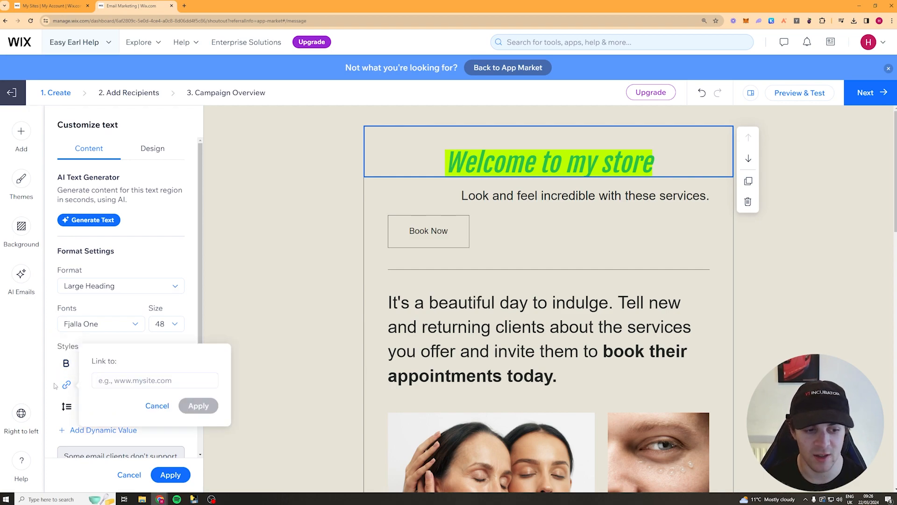
click(570, 162)
triple_click(570, 162)
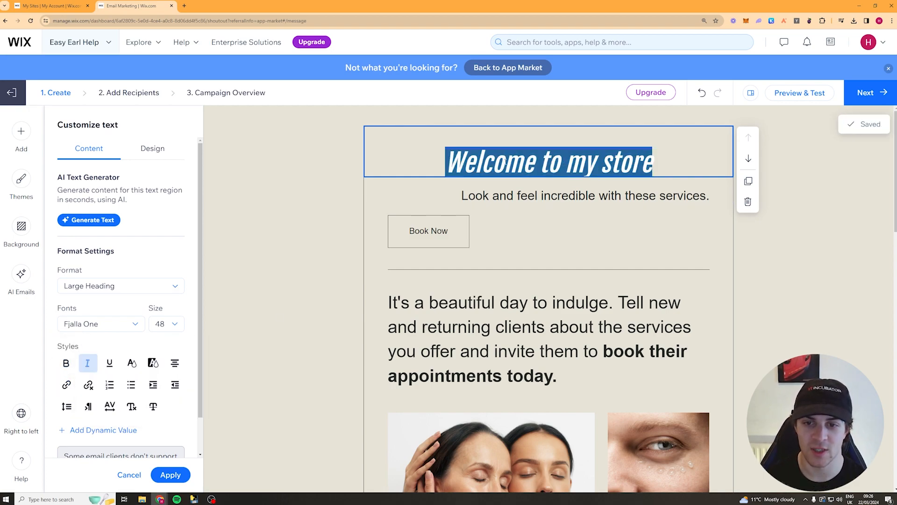
click(504, 164)
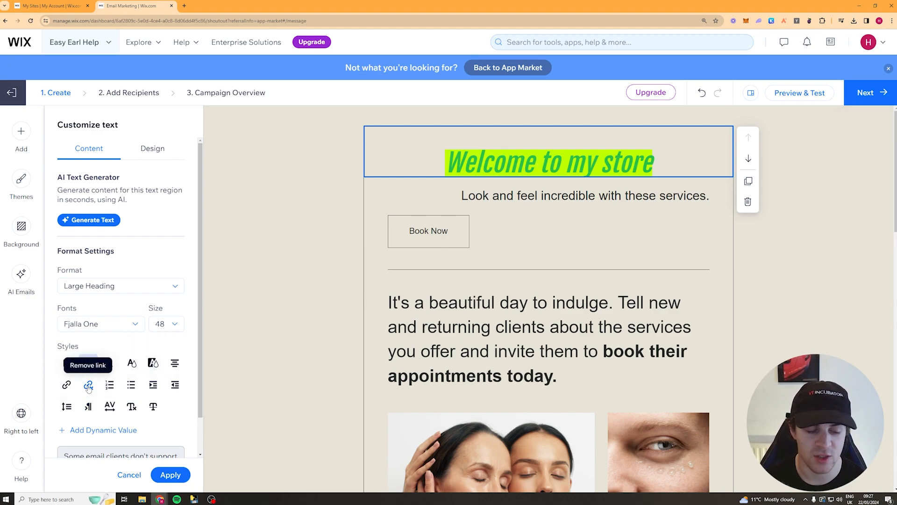
Try turning the "Welcome to my store" heading into a numbered list with another line, and undo those changes.
click(111, 386)
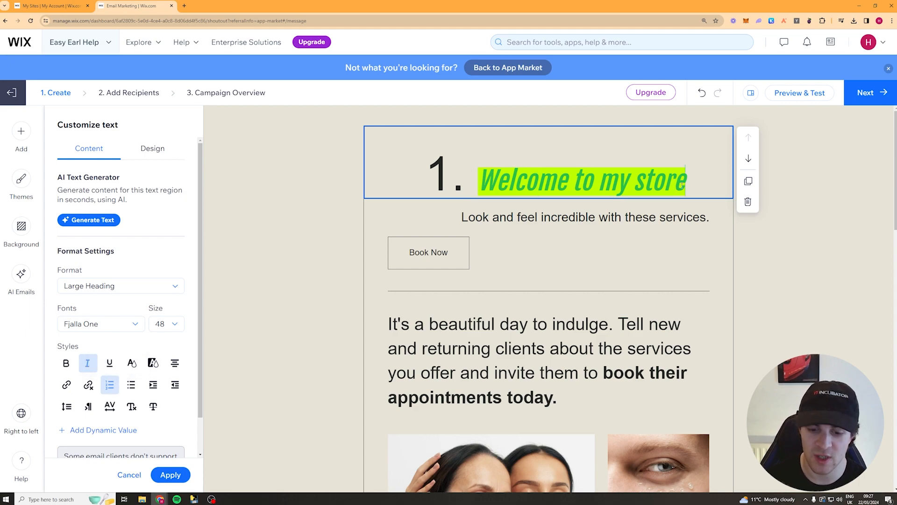
key(Return)
key(BackSpace)
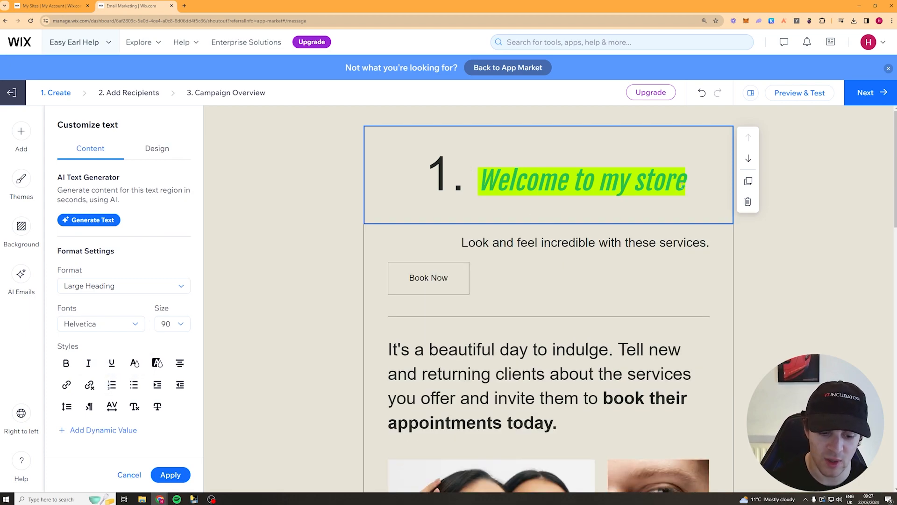
key(ctrl+z)
key(ctrl+z)
key(ctrl+z)
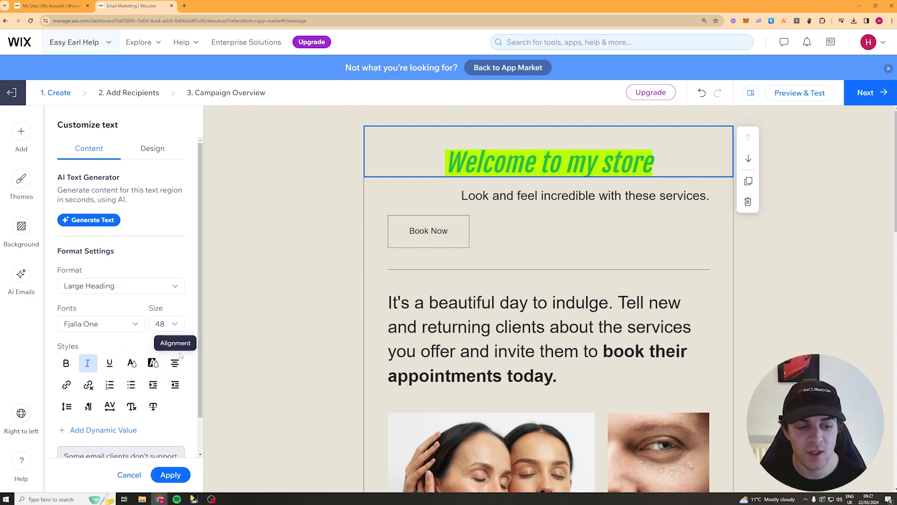
Increase the indent of the "Welcome to my store" heading and decrease it again.
click(153, 384)
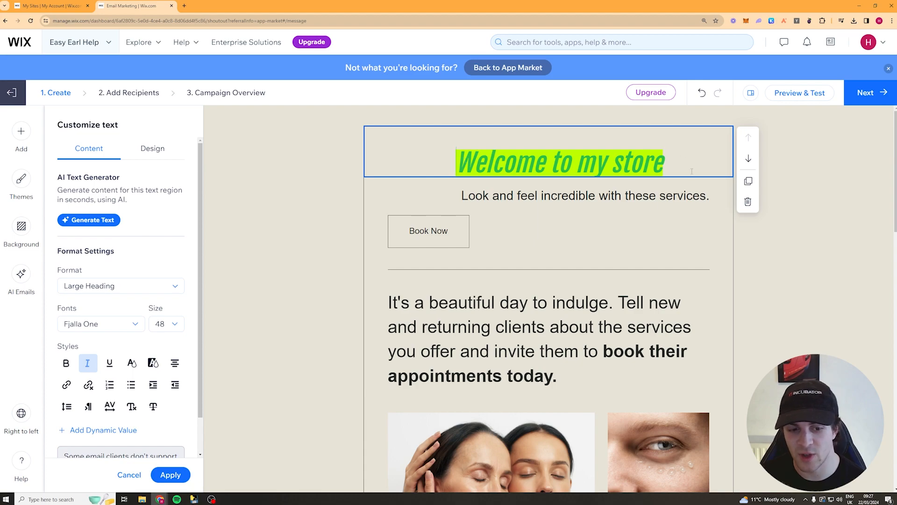
click(175, 384)
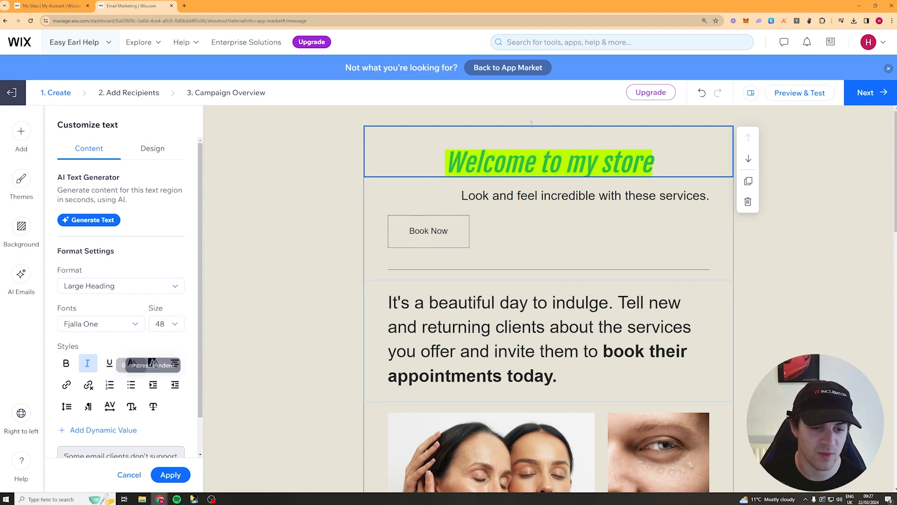
Widen the line spacing of the whole "It's a beautiful day to indulge" paragraph.
click(67, 407)
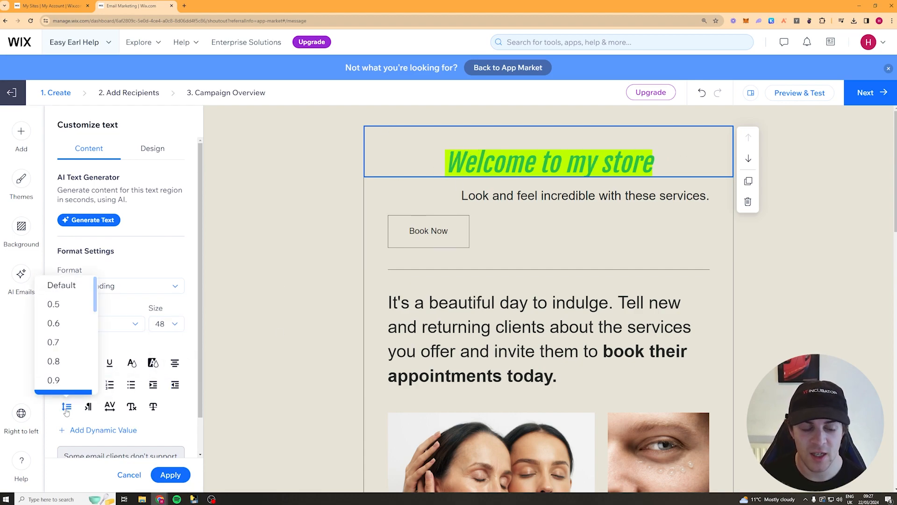
scroll(458, 279, down, 1)
click(458, 279)
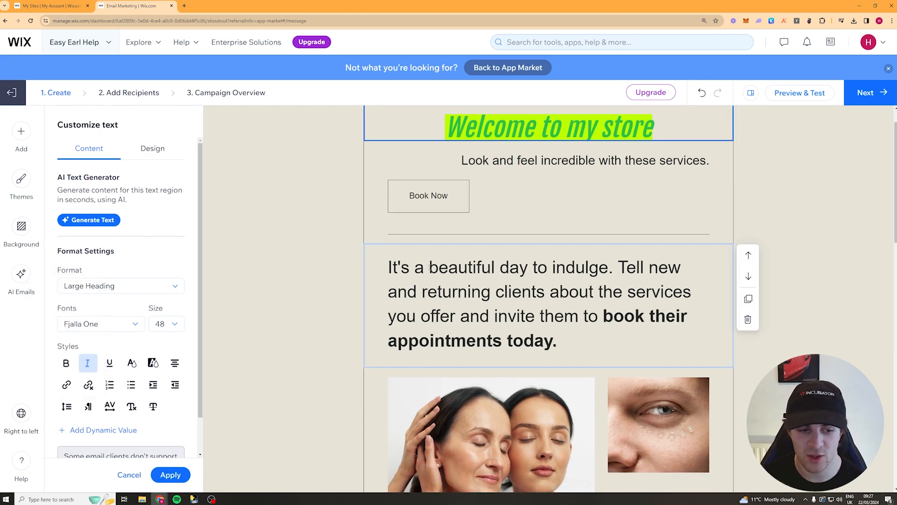
drag(390, 268, 581, 344)
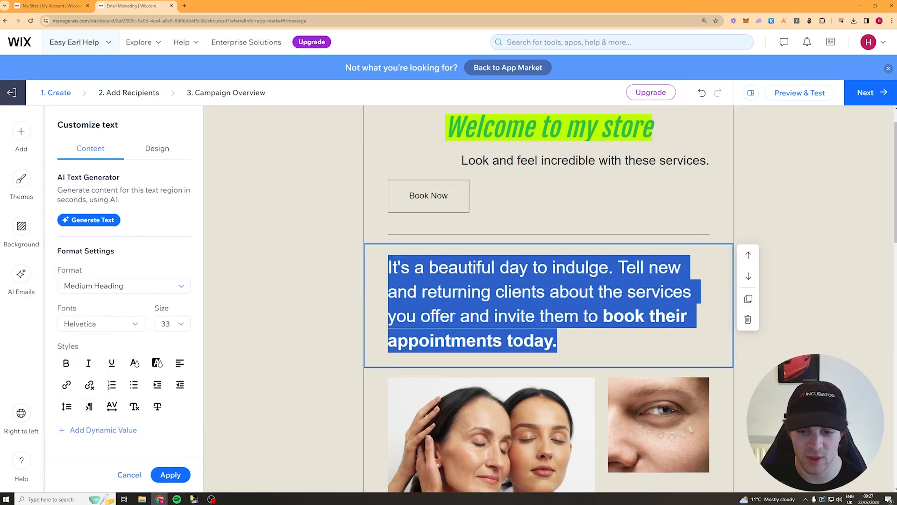
click(66, 407)
scroll(67, 345, down, 4)
click(58, 356)
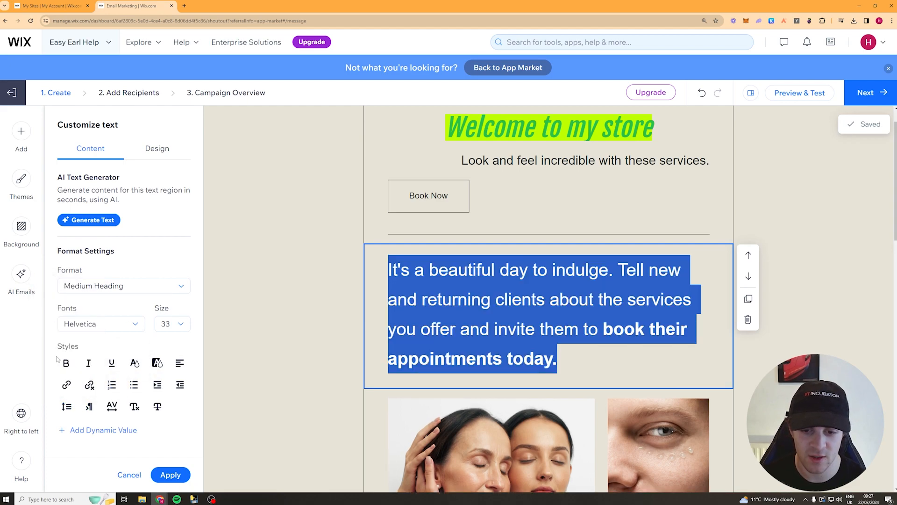
Try 0.5 line spacing on the "It's a beautiful day to indulge" paragraph and settle on a spacing slightly tighter than the default.
click(67, 404)
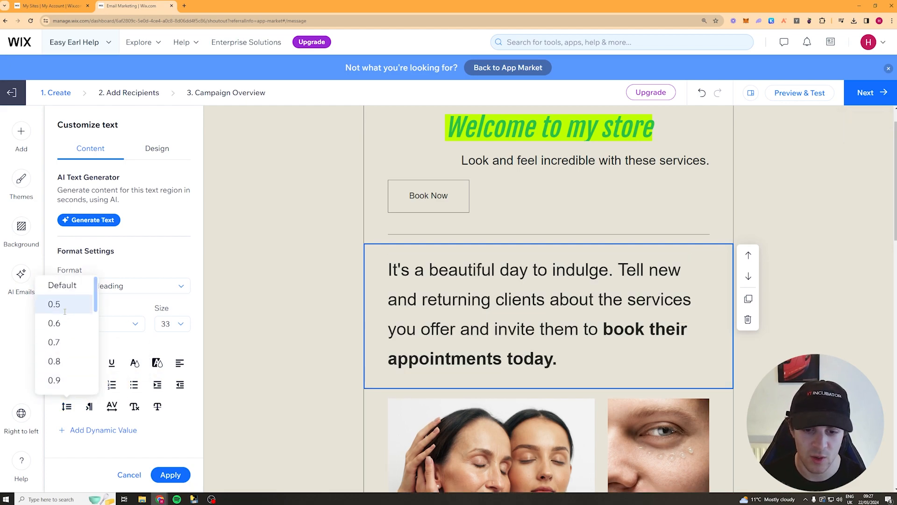
click(54, 304)
click(67, 406)
scroll(66, 353, down, 1)
click(58, 364)
click(480, 300)
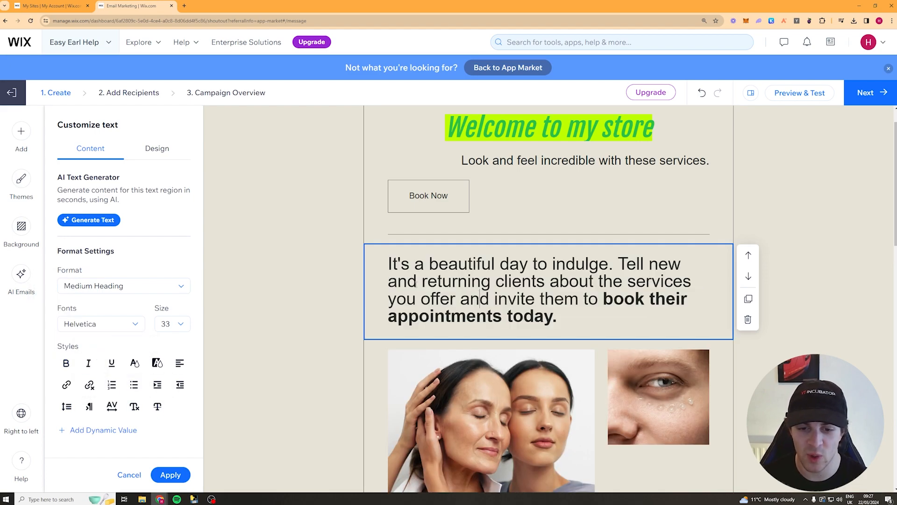
Try changing the text direction of the "Welcome to my store" heading and select its whole text.
click(504, 129)
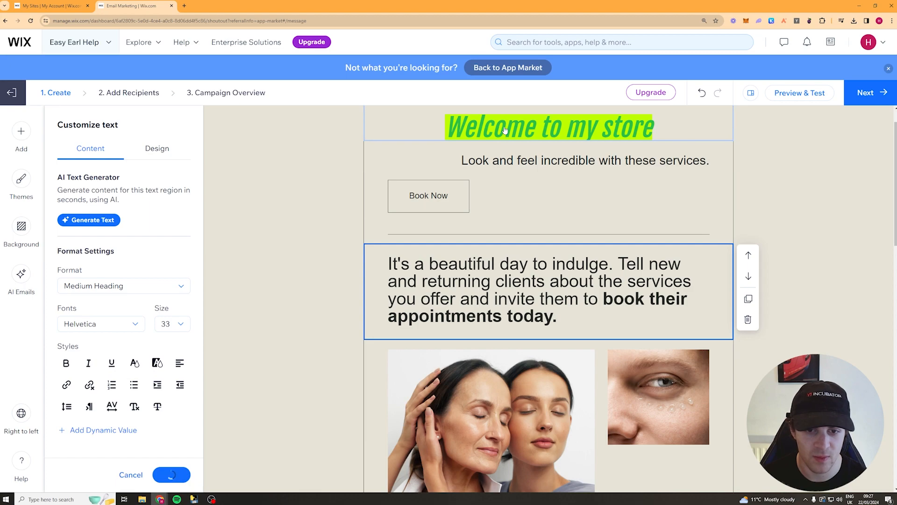
click(88, 408)
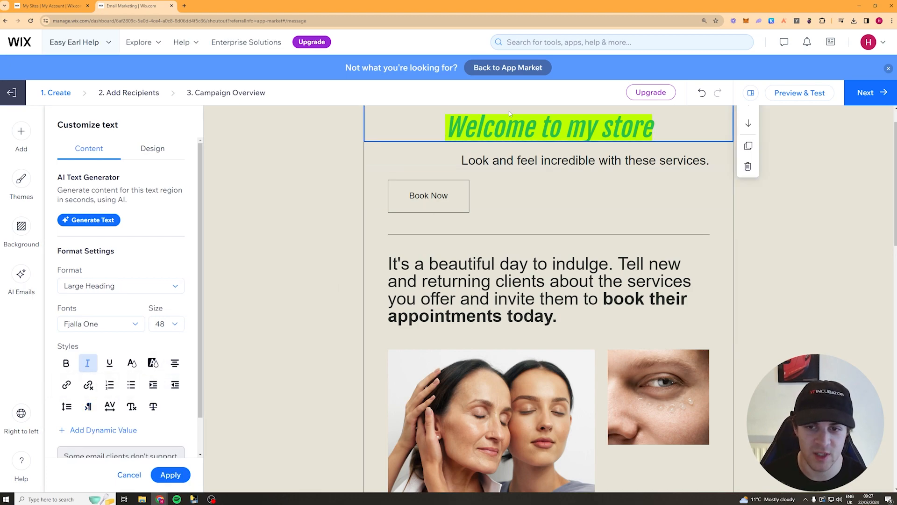
triple_click(495, 128)
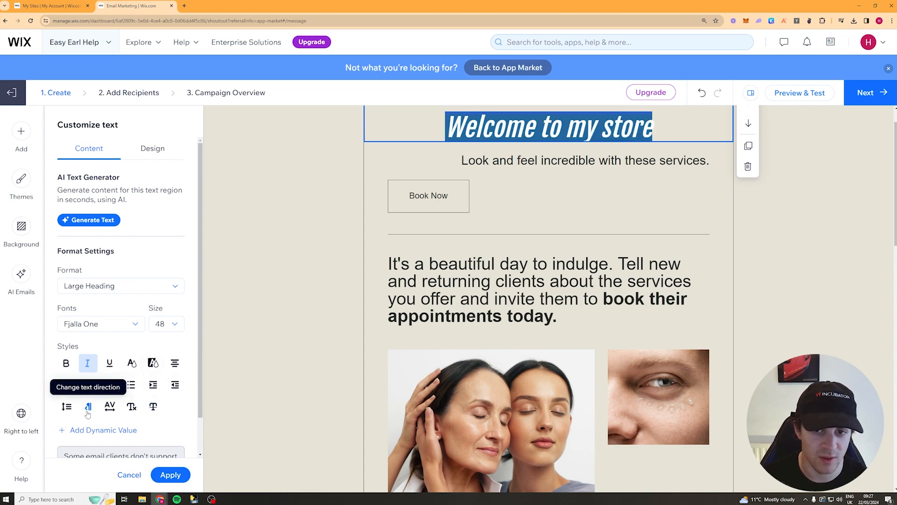
Try a very wide letter spacing on the "Welcome to my store" heading and set it back to Default.
click(110, 407)
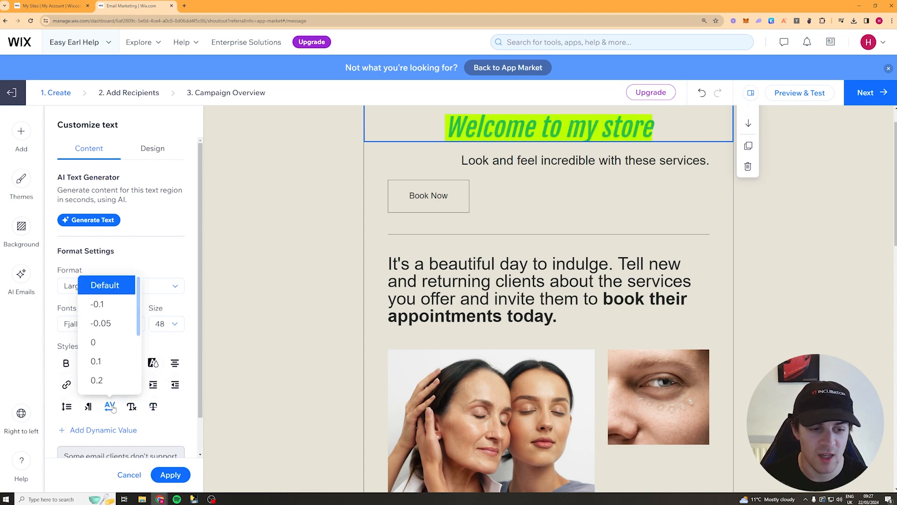
scroll(110, 359, down, 3)
click(110, 365)
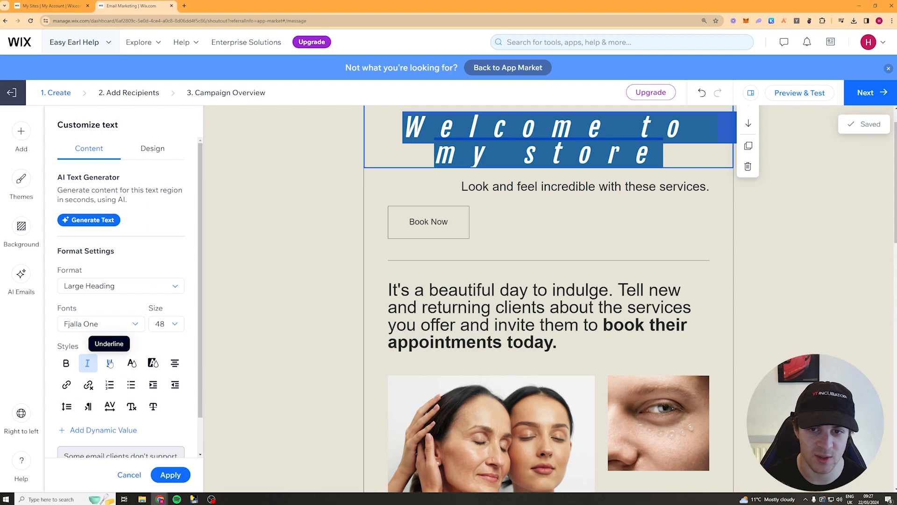
click(110, 406)
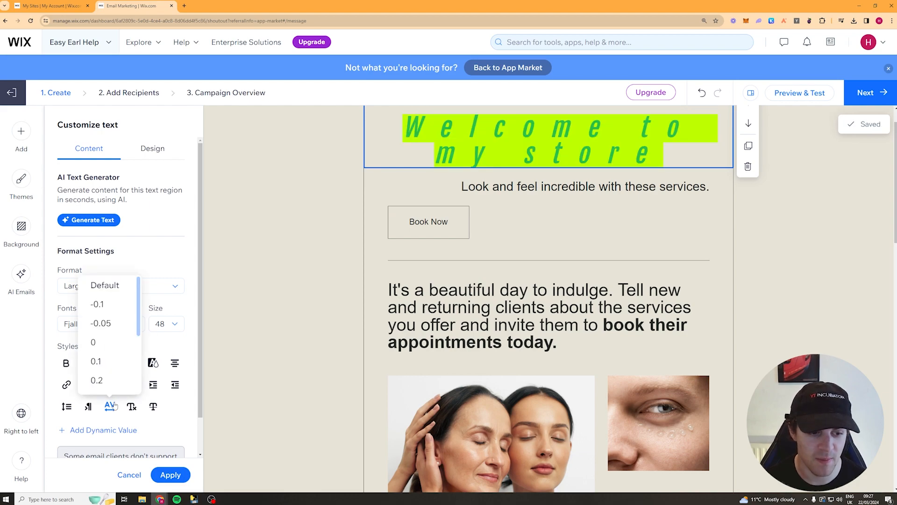
click(103, 286)
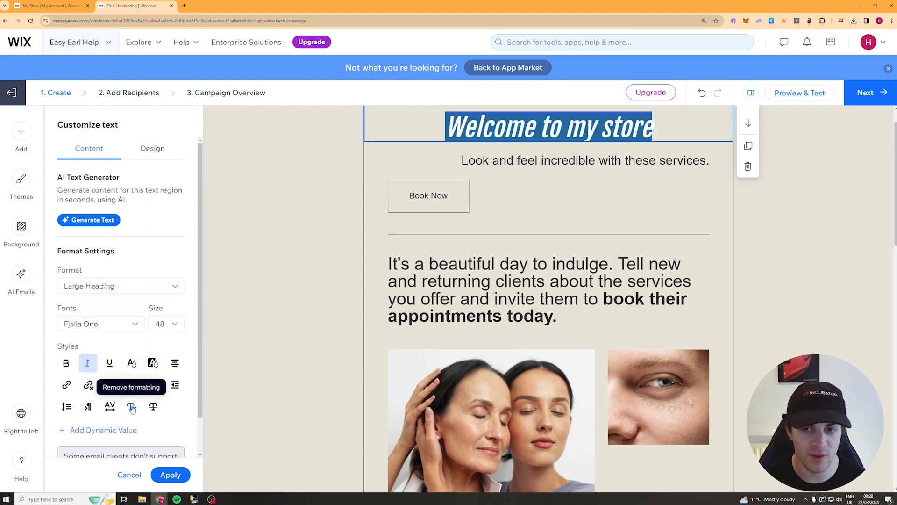
Remove all formatting from the "Welcome to my store" heading.
click(133, 408)
click(519, 140)
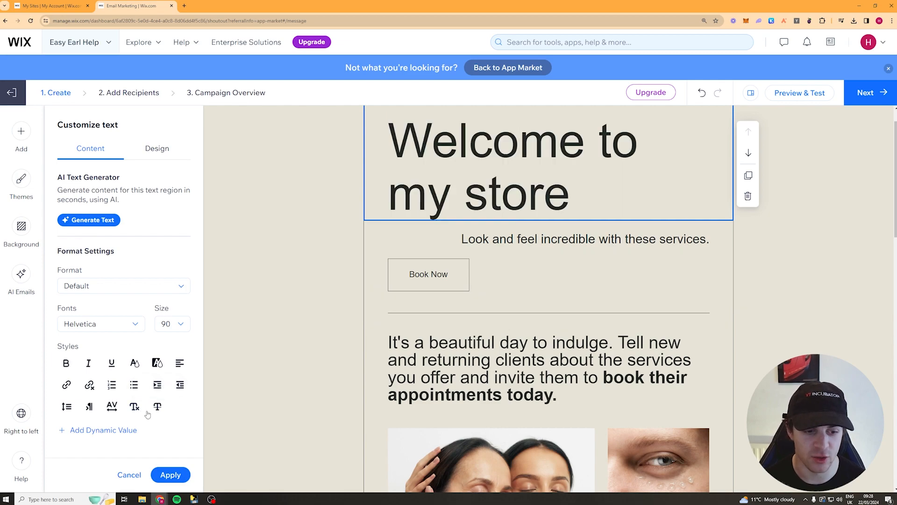
Try the strikethrough style on the whole "Welcome to my store" heading and switch it off again.
drag(571, 201, 383, 168)
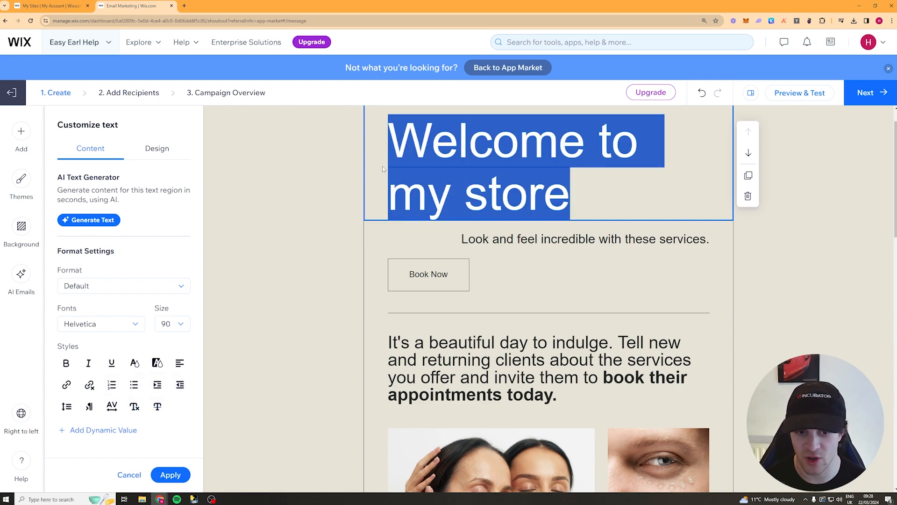
click(158, 409)
click(157, 409)
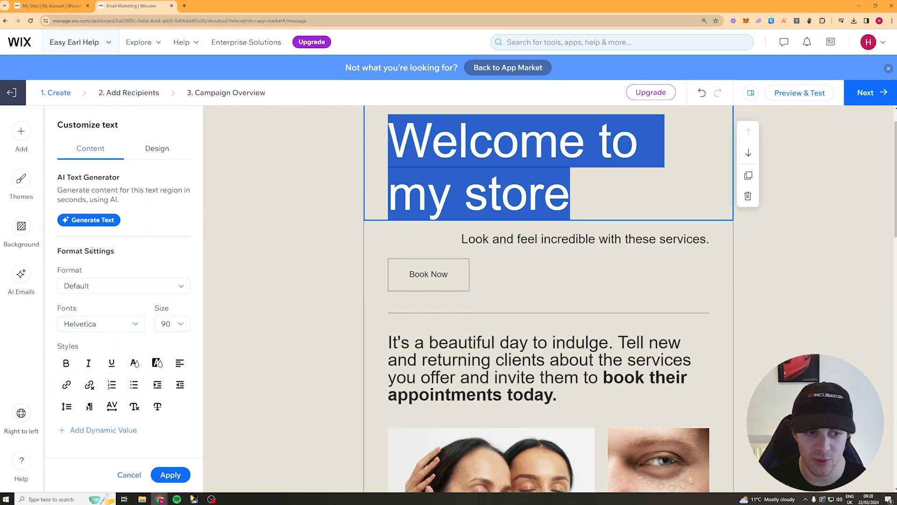
Look over the heading's design settings and the "Book Now" button's settings, and return to the heading's text settings.
click(169, 150)
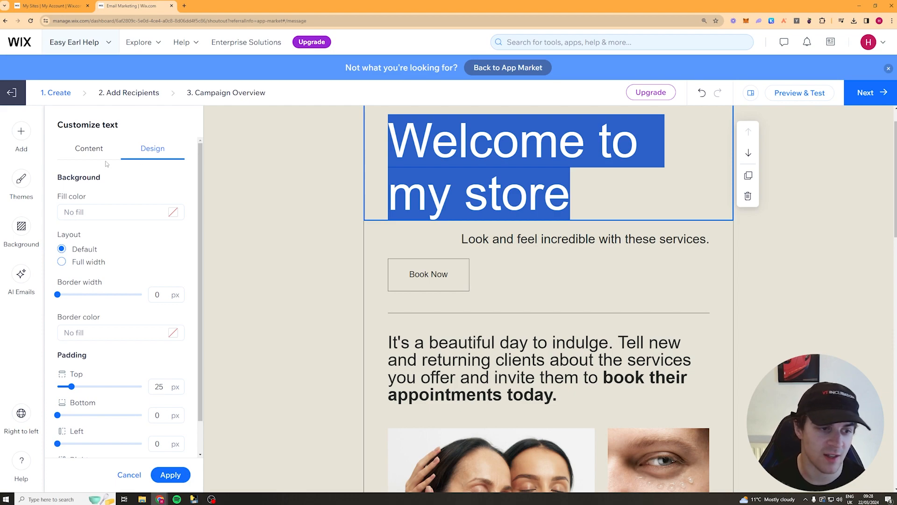
click(826, 310)
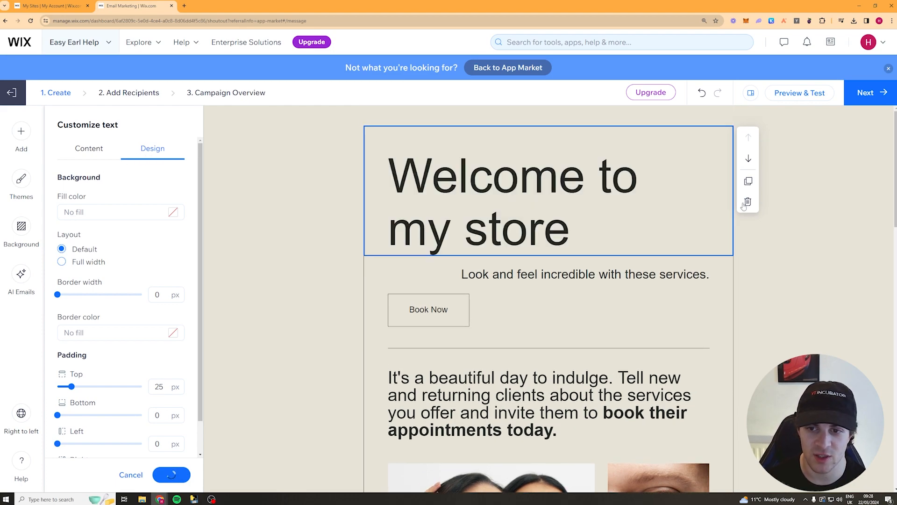
click(604, 312)
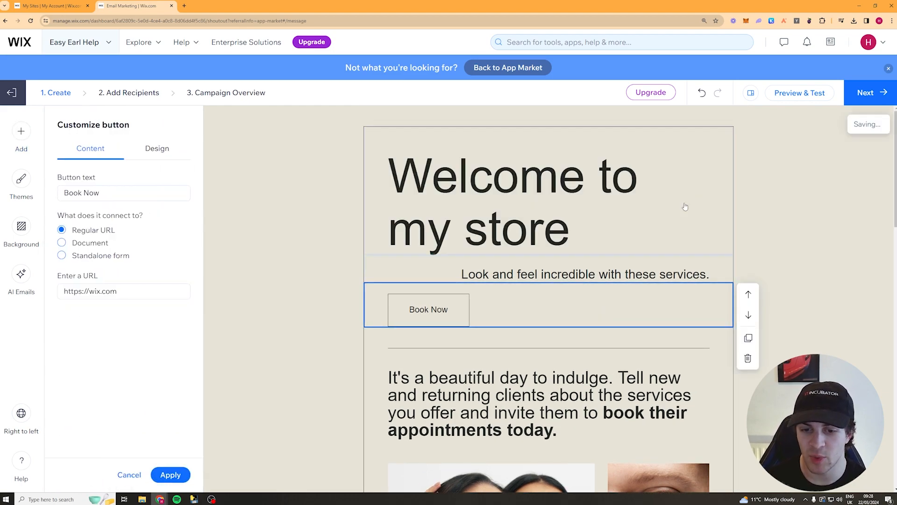
click(708, 159)
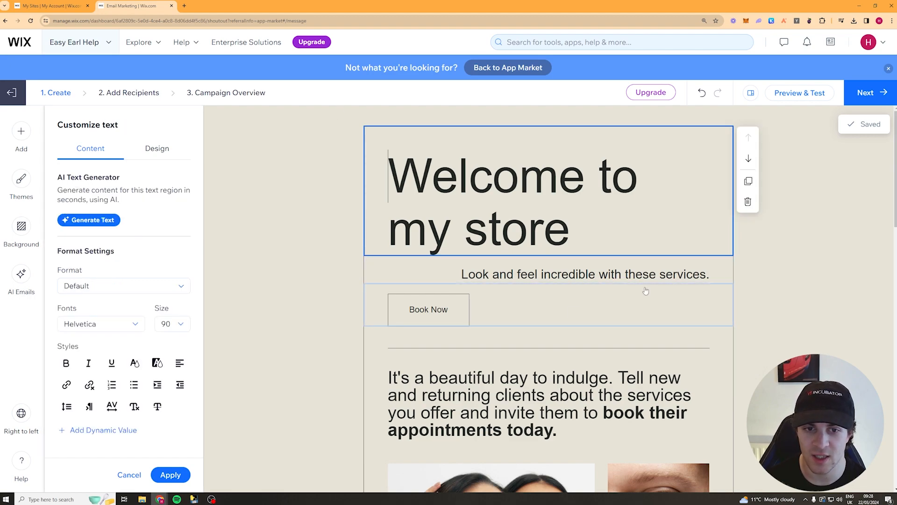
Give the "Welcome to my store" heading an F5F5F5 background fill and the Full width layout.
click(153, 158)
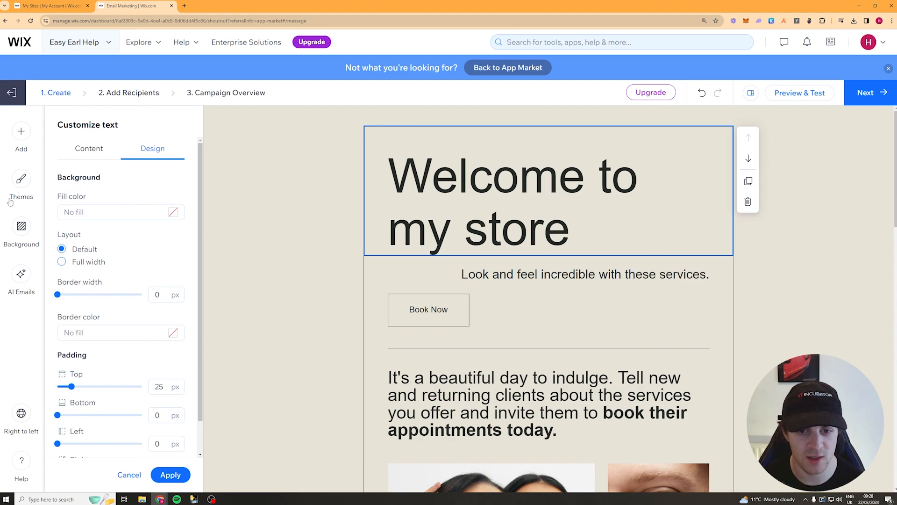
click(109, 215)
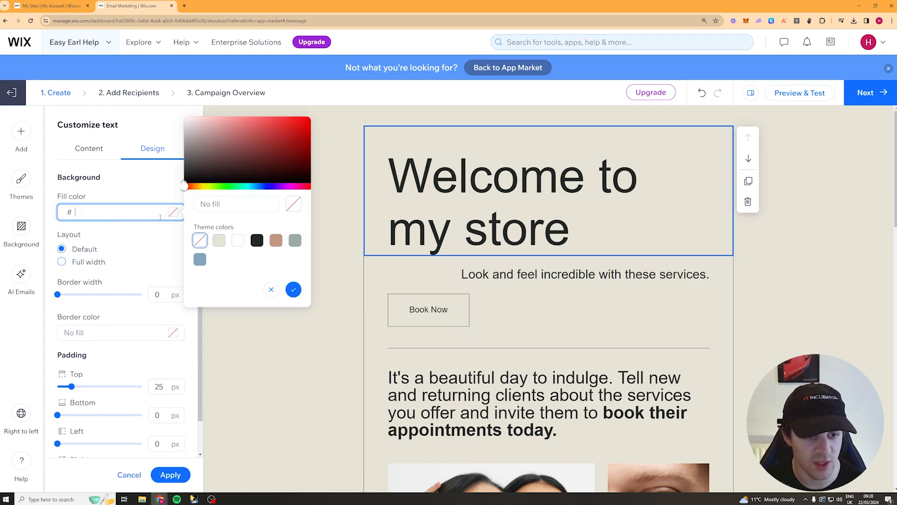
drag(241, 153, 184, 120)
click(153, 184)
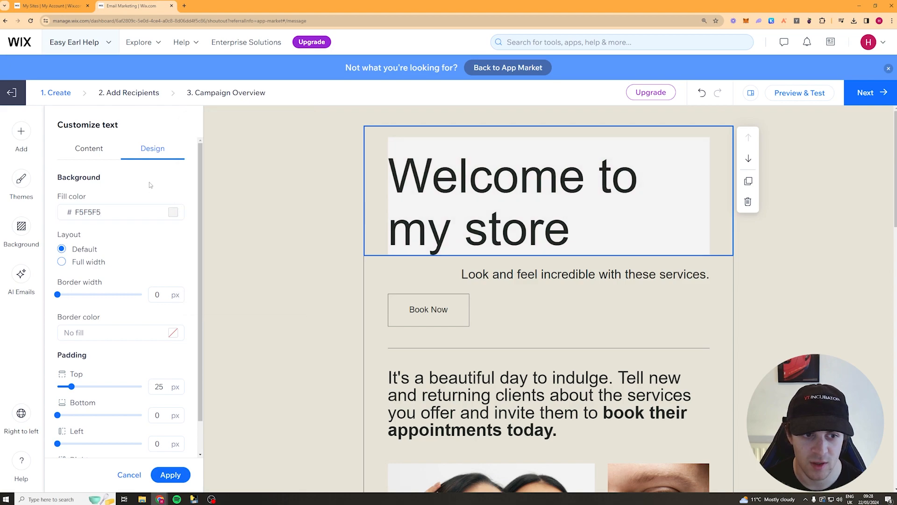
click(75, 263)
Give the heading a 3 px border in the blue color 0600FF.
mouse_move(73, 296)
mouse_down()
mouse_move(116, 295)
mouse_move(57, 295)
mouse_up()
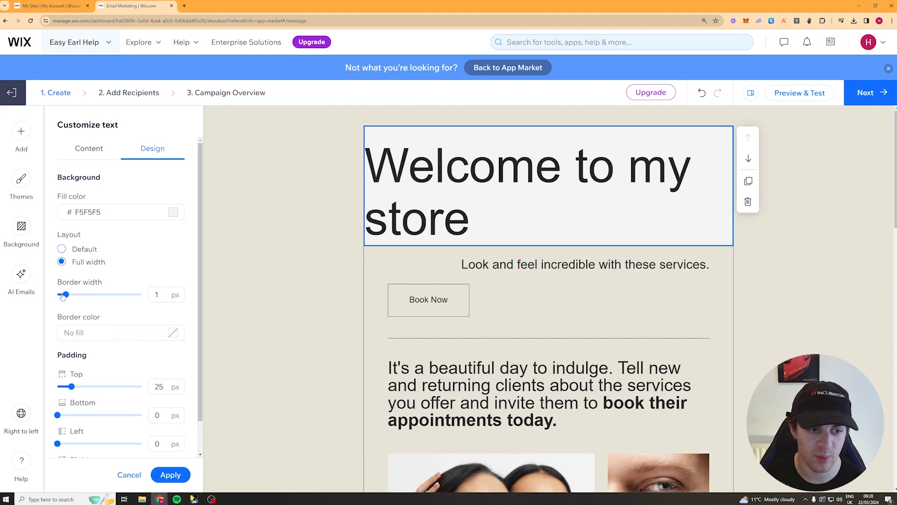
click(89, 333)
click(270, 307)
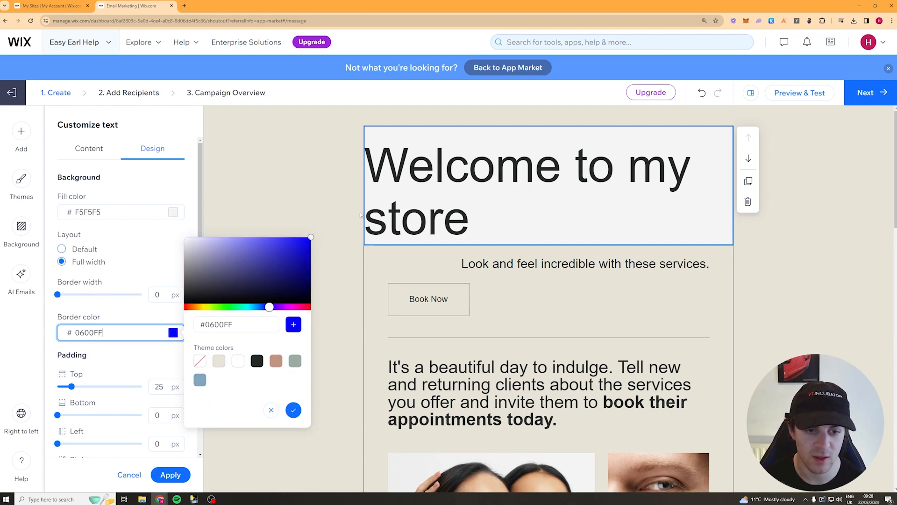
drag(360, 215, 360, 215)
drag(62, 301, 83, 295)
Set the heading's top padding to 0 px and leave the text settings.
scroll(83, 299, down, 1)
drag(78, 353, 57, 408)
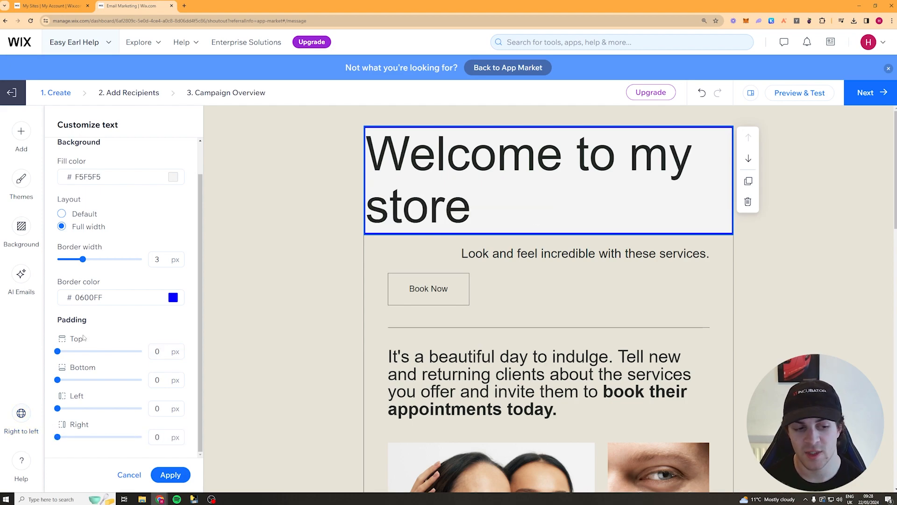
scroll(140, 365, up, 1)
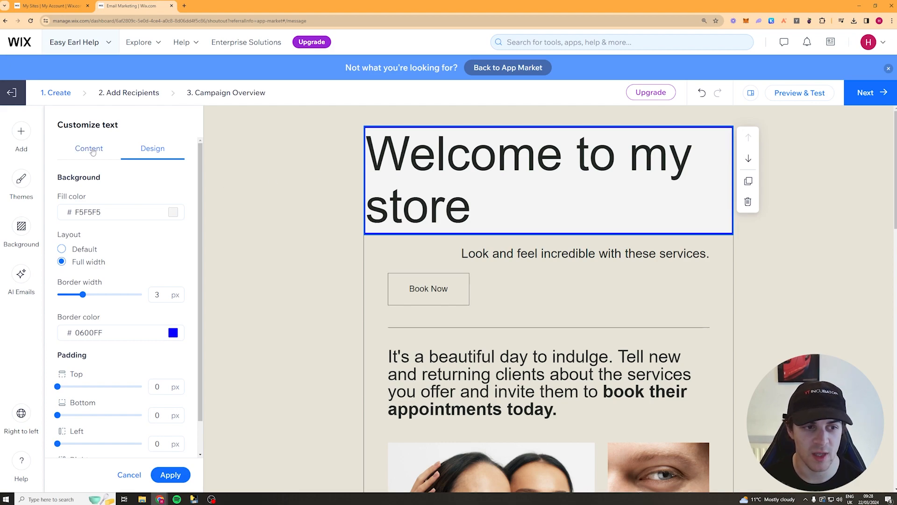
click(326, 218)
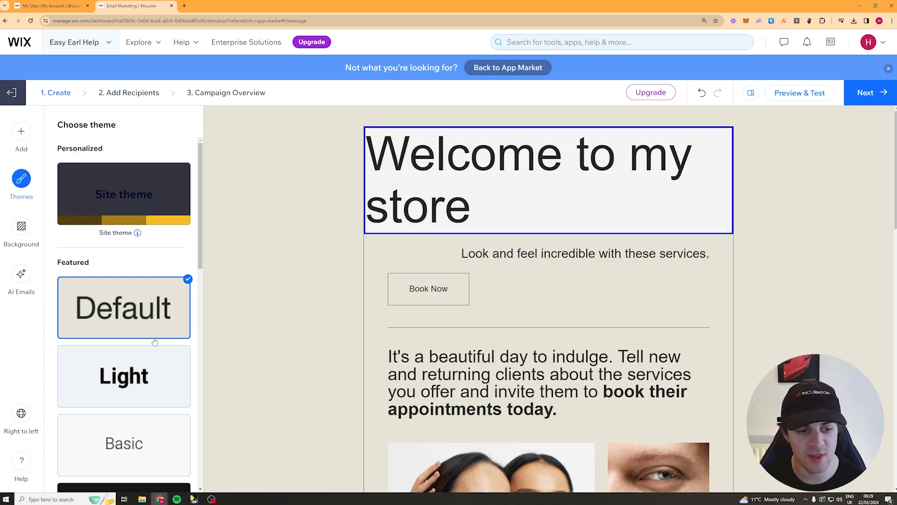
Browse the available themes and apply the Onyx theme to the email.
scroll(149, 350, down, 7)
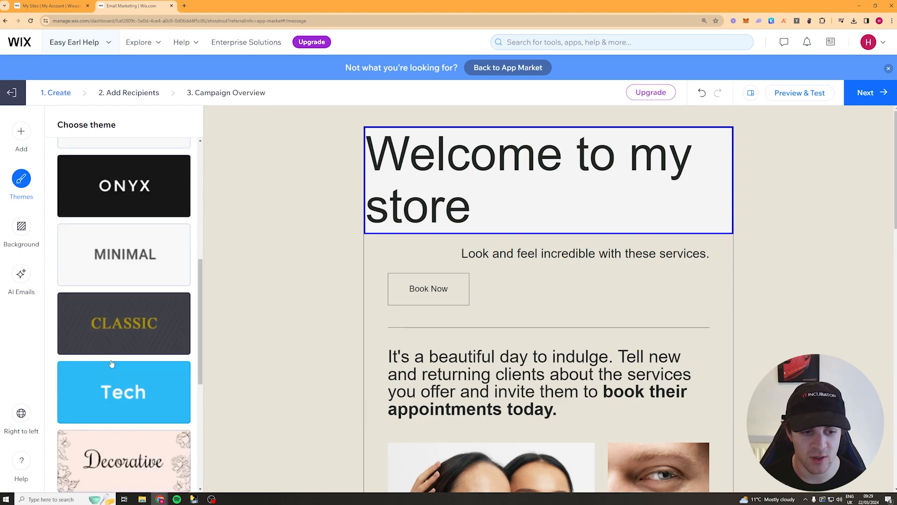
scroll(112, 364, down, 2)
scroll(129, 269, up, 4)
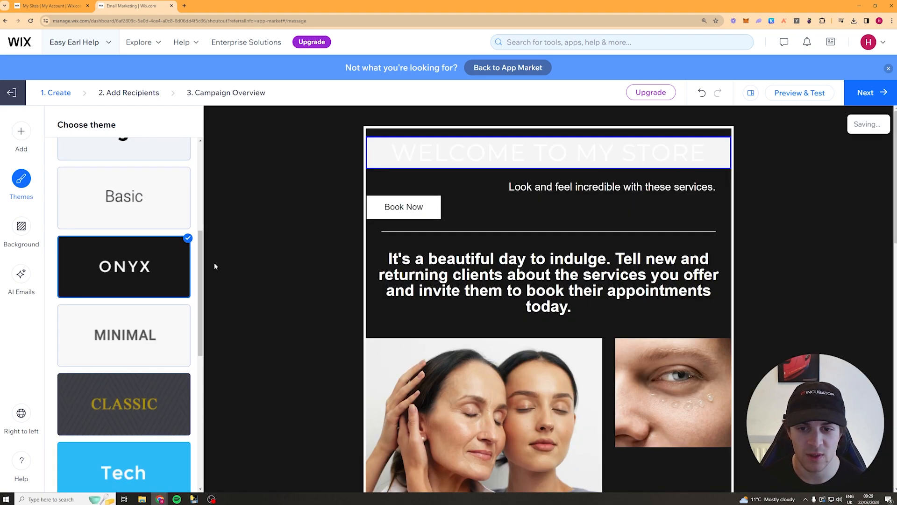
Look over the whole email, down to its footer, to check how the new theme styles it.
scroll(534, 348, down, 2)
scroll(534, 348, down, 4)
scroll(481, 347, up, 7)
scroll(452, 293, down, 10)
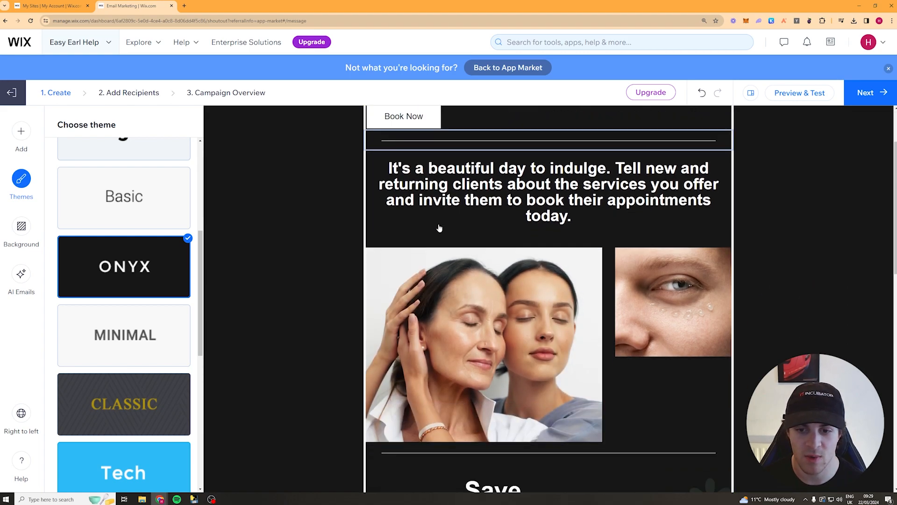
scroll(515, 317, down, 3)
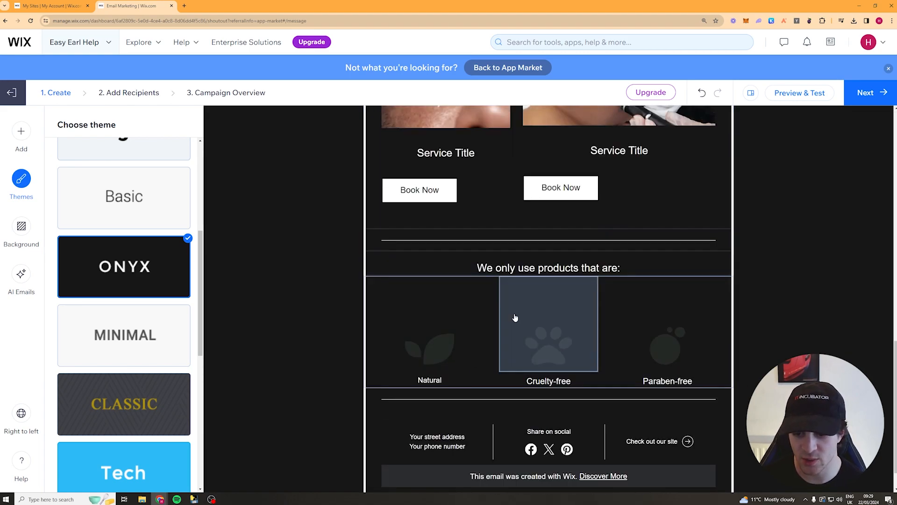
scroll(741, 337, up, 8)
scroll(741, 336, up, 5)
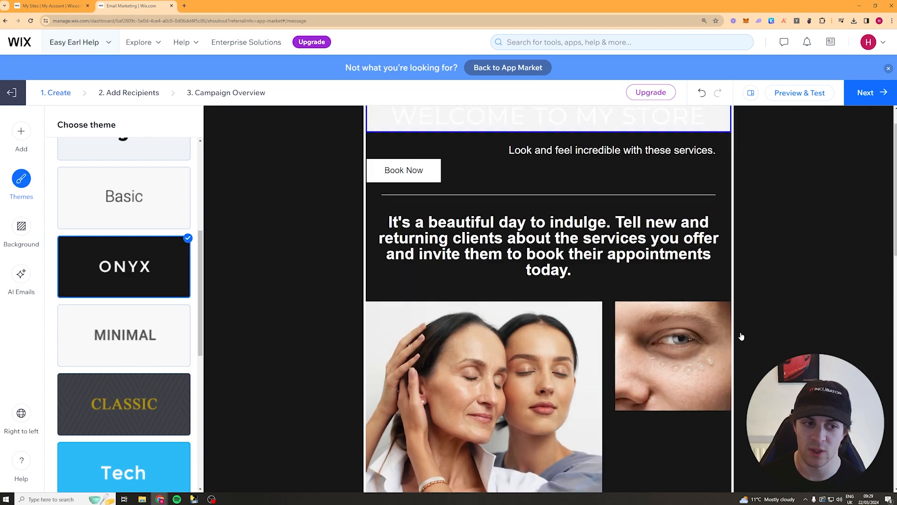
Open the background settings and try the fish pattern and the green diagonal-stripe pattern behind the email.
click(28, 231)
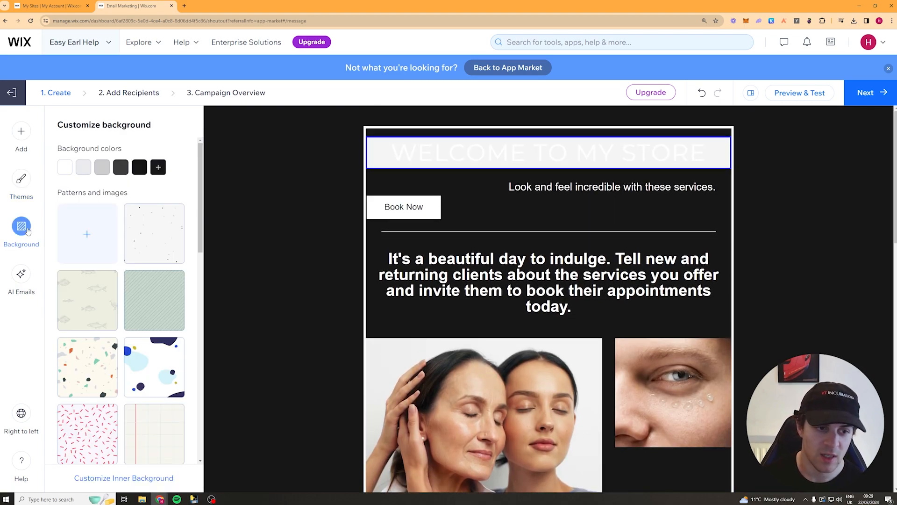
scroll(140, 280, down, 1)
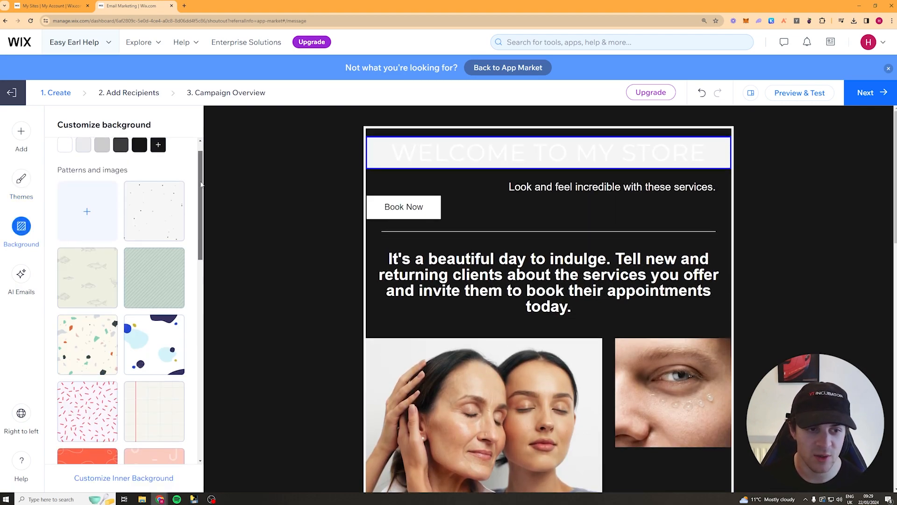
click(92, 255)
click(154, 271)
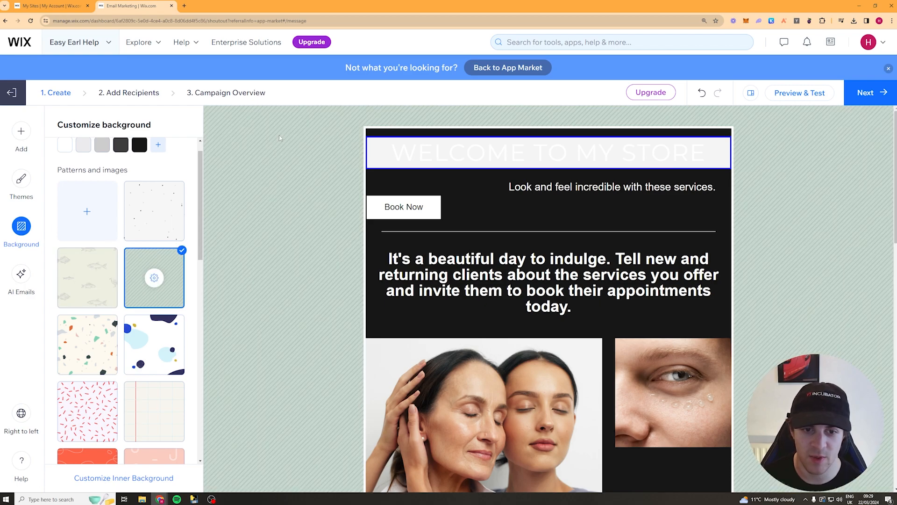
scroll(319, 220, down, 2)
scroll(319, 220, up, 2)
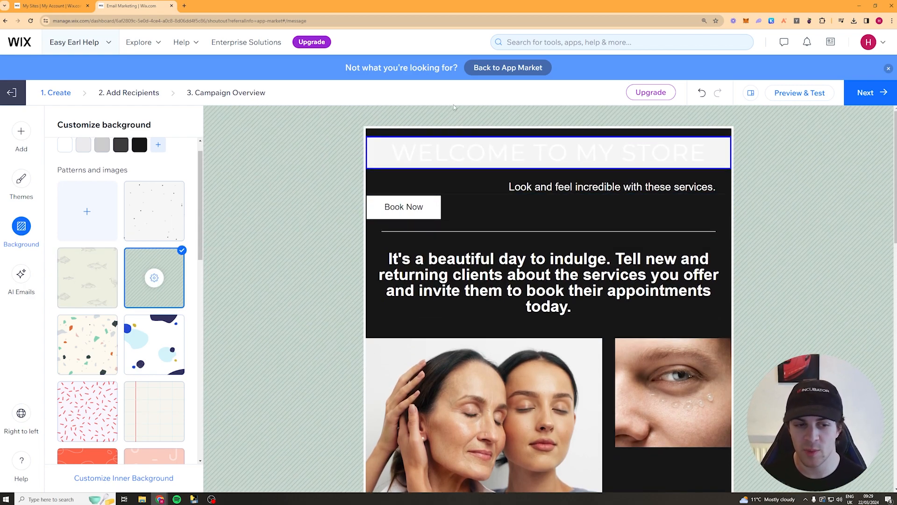
Compare the speckled, terrazzo and blue-blob background patterns, keep the light speckled one, and browse the remaining patterns.
click(173, 238)
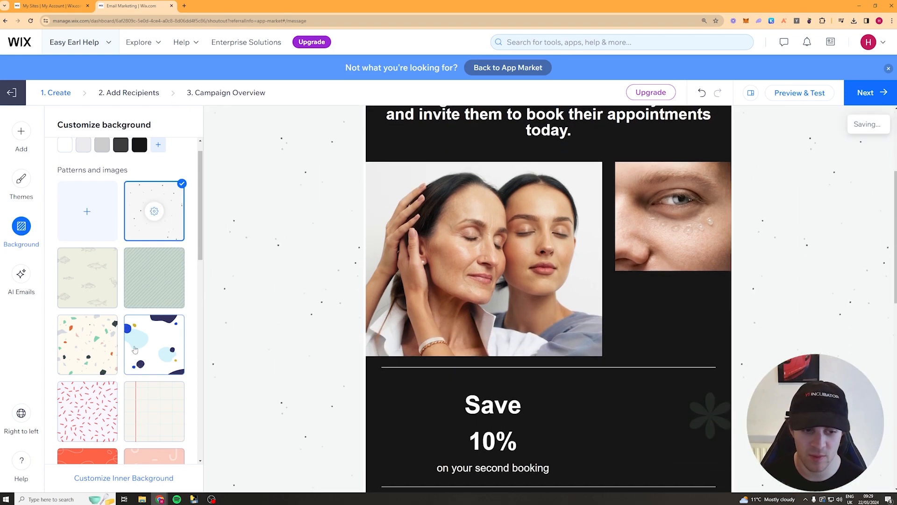
click(96, 345)
click(154, 344)
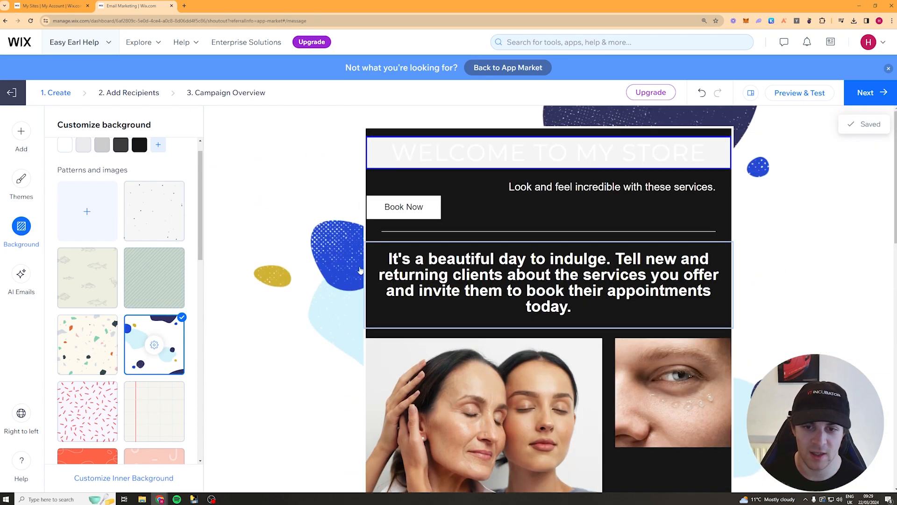
click(155, 233)
scroll(147, 372, down, 8)
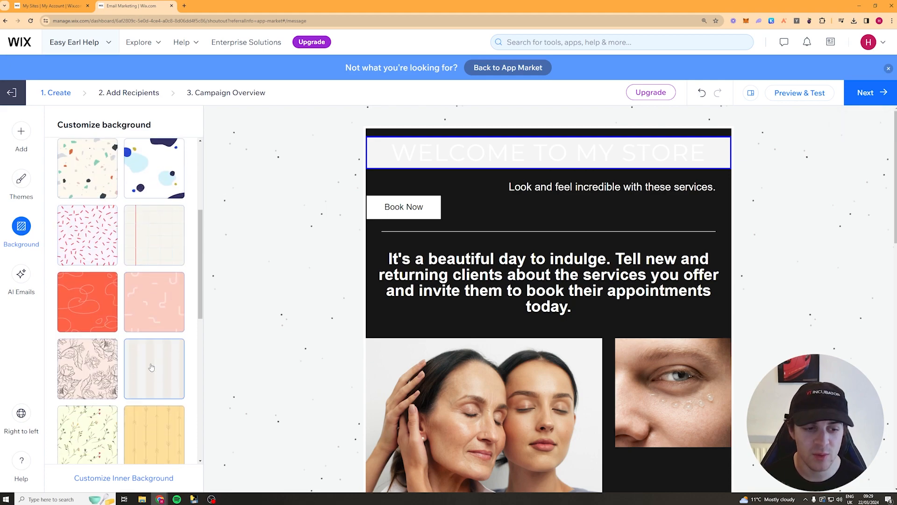
scroll(147, 373, down, 1)
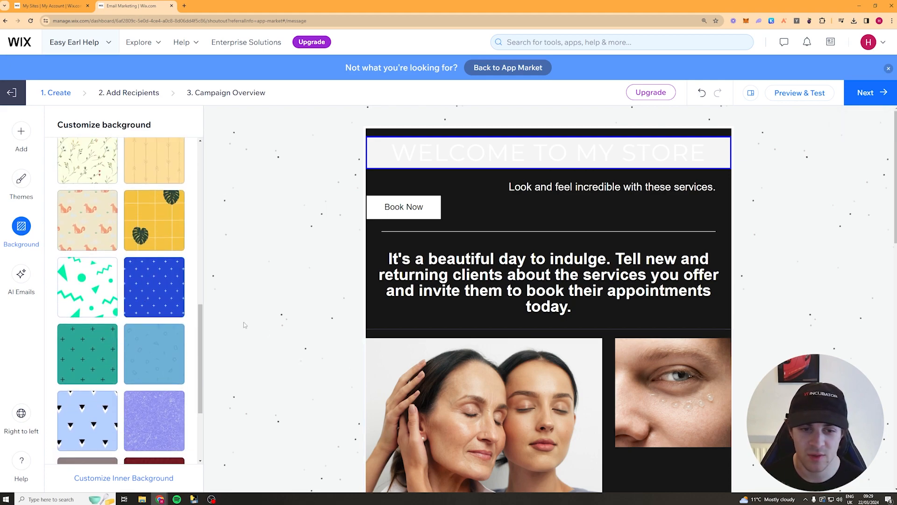
Open the AI Email Generator and look over its business and content info fields.
click(21, 276)
scroll(180, 317, down, 3)
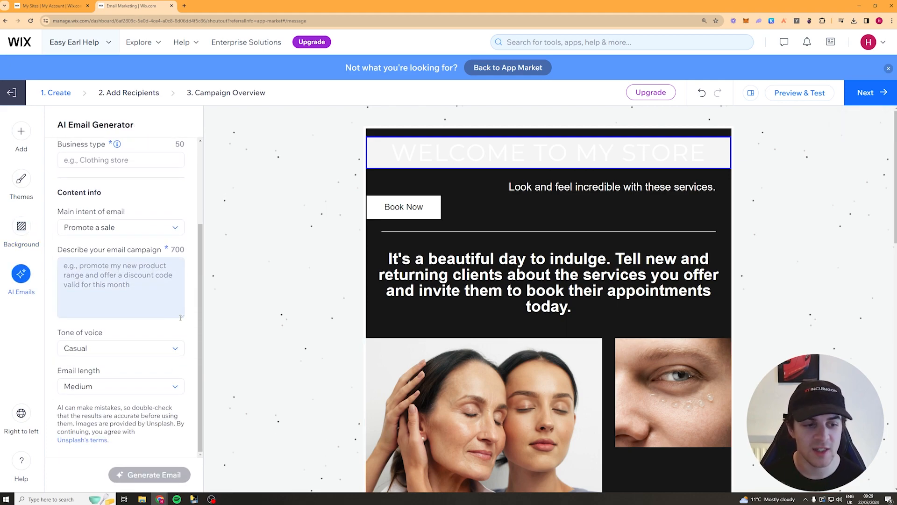
scroll(139, 318, up, 3)
mouse_move(117, 256)
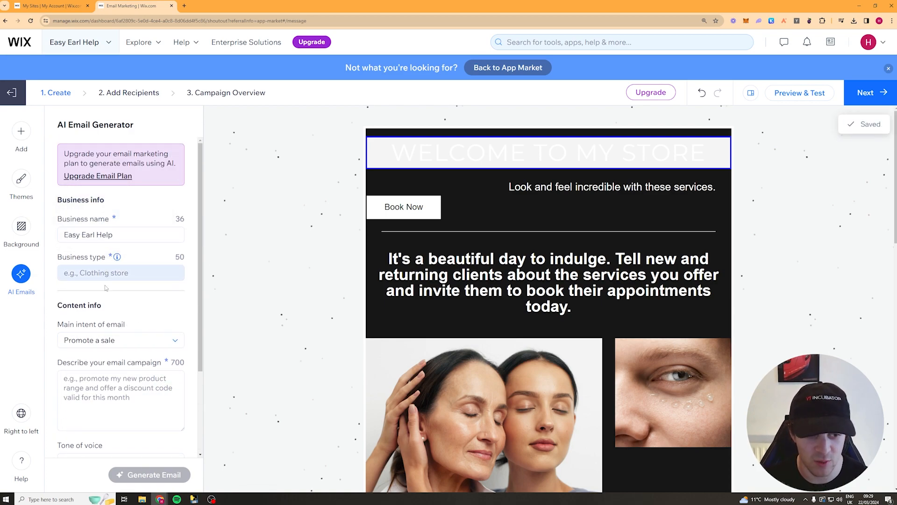
scroll(117, 340, down, 1)
Review the generator's main intent options and its campaign description, tone of voice and email length settings.
click(117, 305)
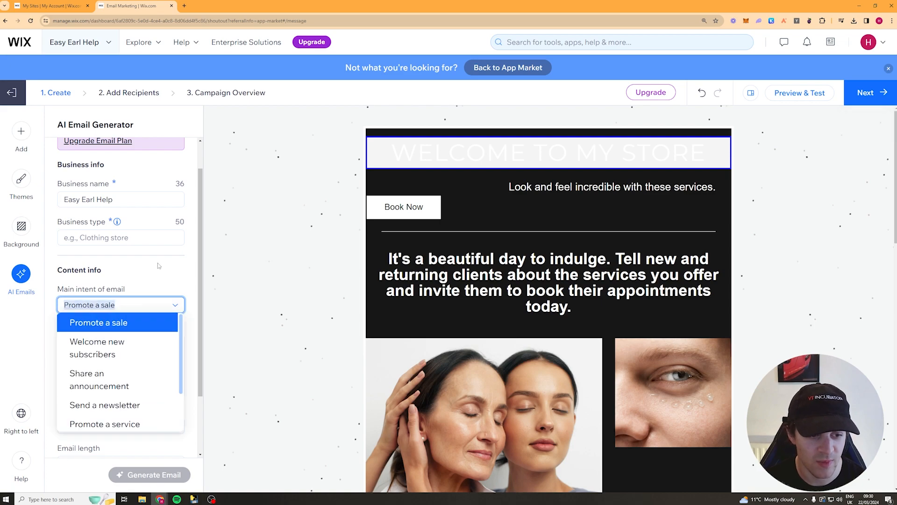
click(140, 279)
click(143, 306)
scroll(142, 348, down, 1)
scroll(142, 349, down, 1)
scroll(132, 358, up, 1)
click(142, 280)
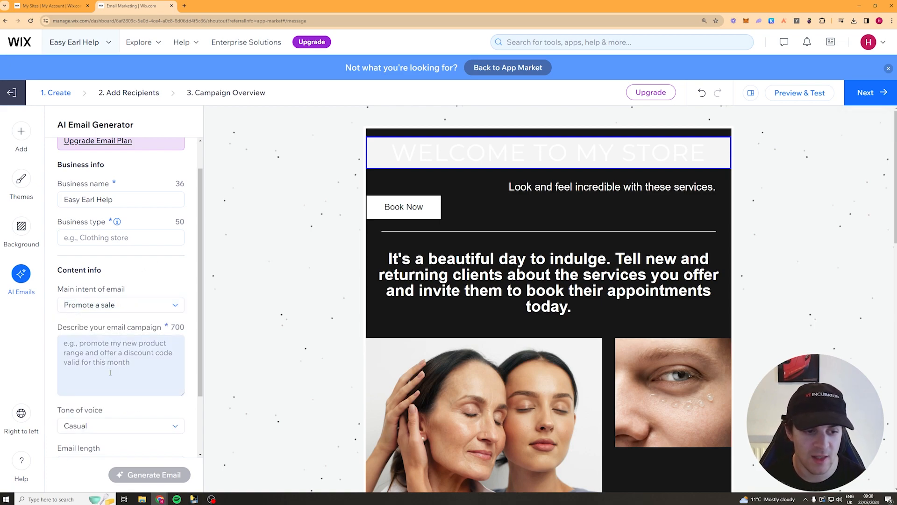
click(123, 352)
scroll(126, 360, down, 2)
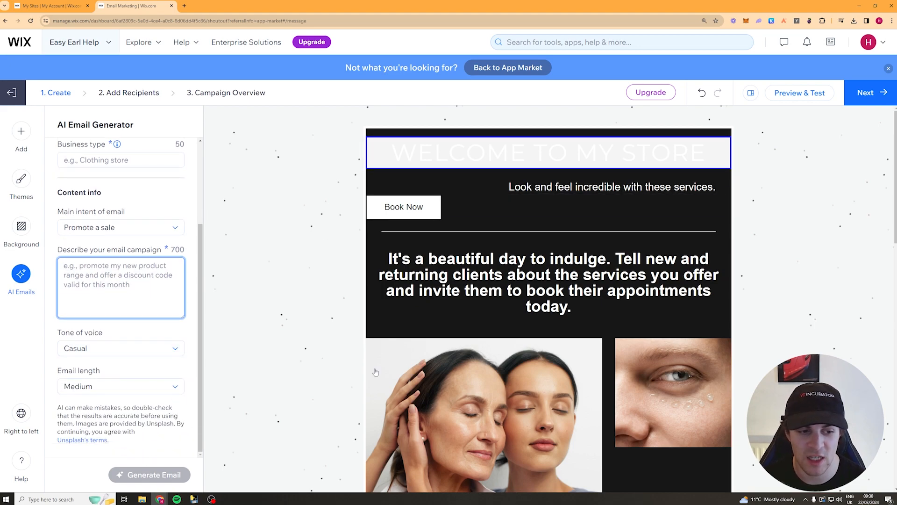
Look through the email from top to end to review its layout on the speckled background.
scroll(526, 314, down, 4)
scroll(526, 314, up, 4)
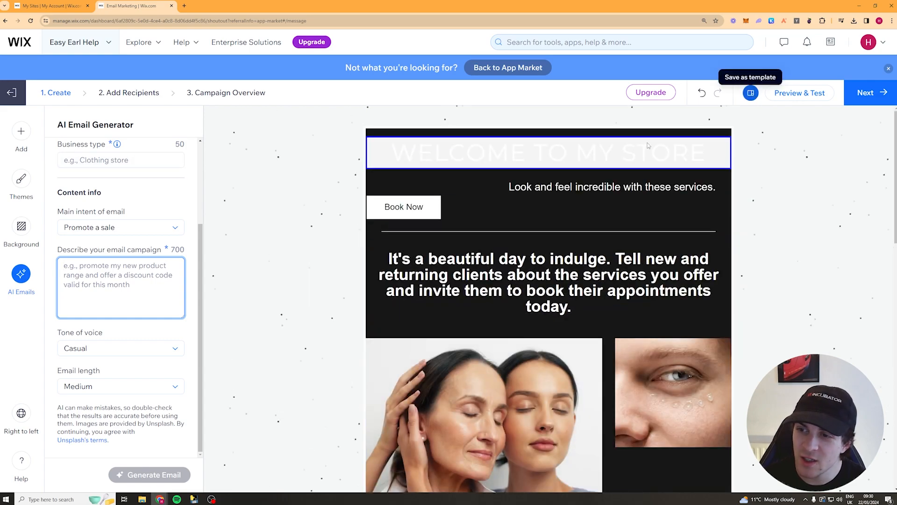
scroll(326, 310, down, 8)
scroll(552, 297, down, 5)
scroll(537, 310, up, 13)
scroll(531, 312, up, 2)
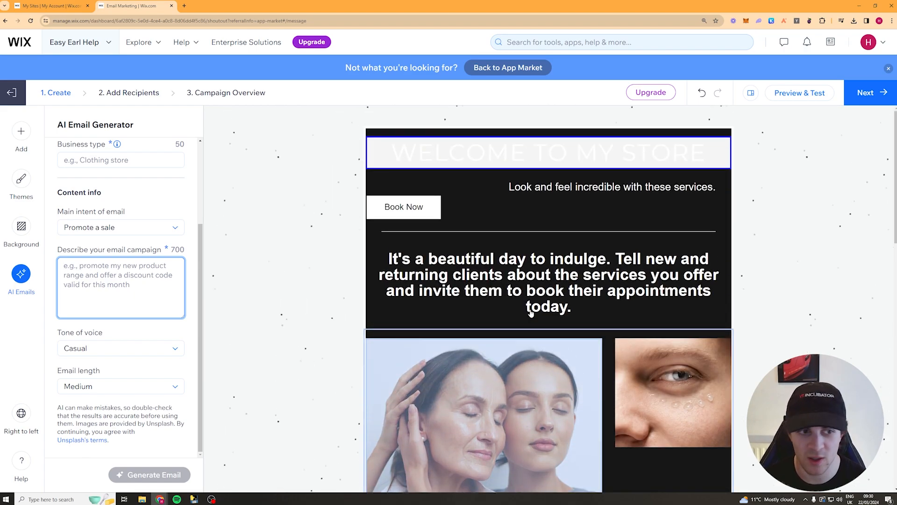
Look over the elements that can be added to the email, then open the image chooser and close it.
click(28, 133)
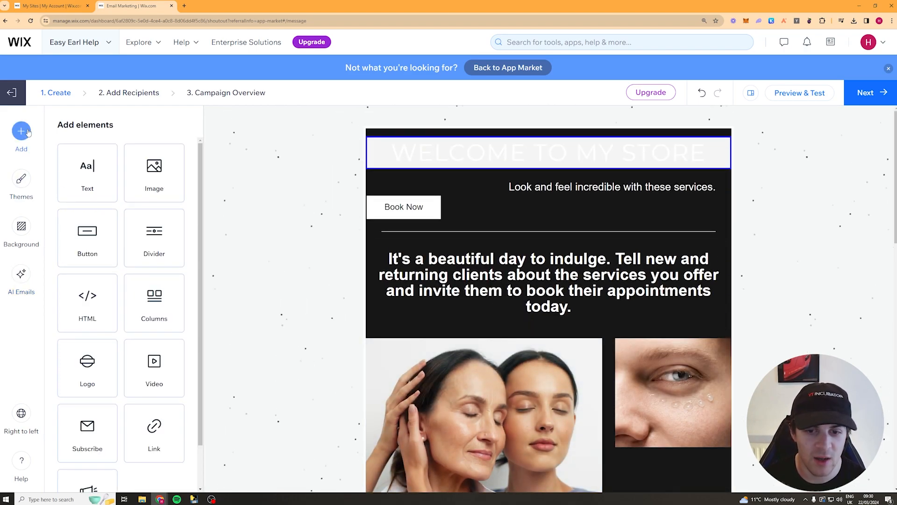
scroll(456, 208, down, 3)
scroll(473, 212, up, 3)
scroll(136, 197, down, 2)
scroll(551, 168, down, 2)
scroll(516, 146, up, 2)
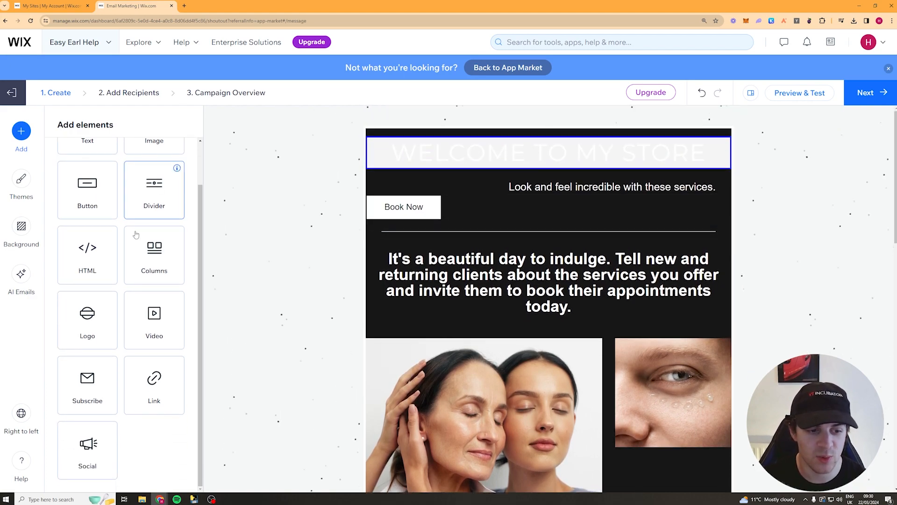
scroll(126, 262, up, 1)
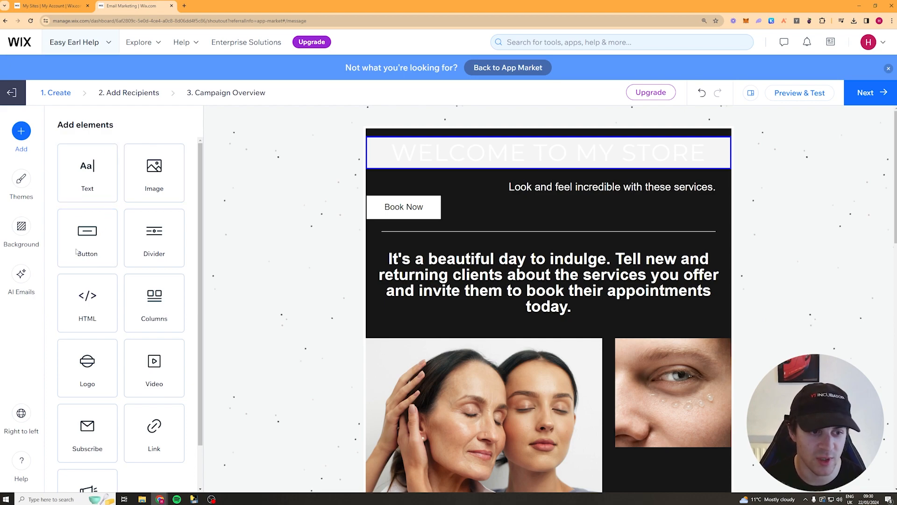
click(147, 169)
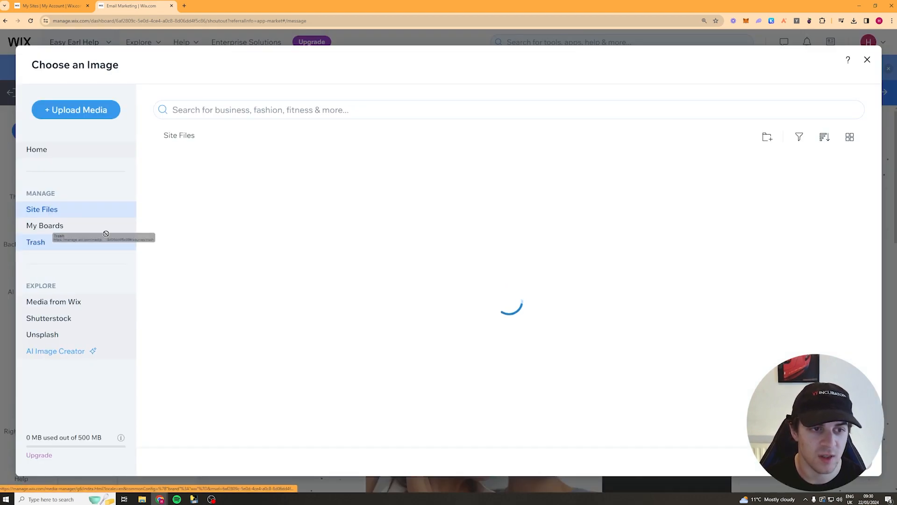
click(867, 60)
Add a button between the divider and the "It's a beautiful day" text, and set it to connect to a Standalone form.
drag(102, 250, 543, 271)
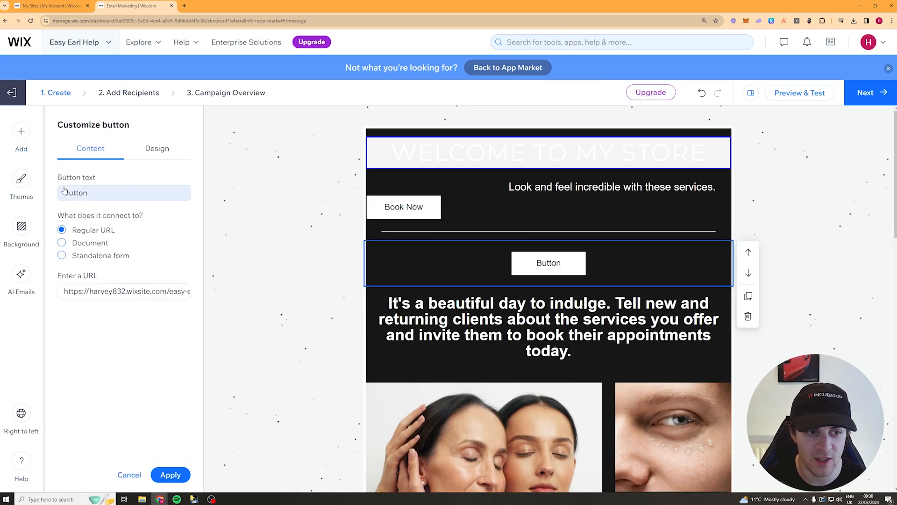
click(85, 244)
click(93, 258)
Look over the new button's design settings, return to its content settings, and try to go back to the element list.
click(153, 150)
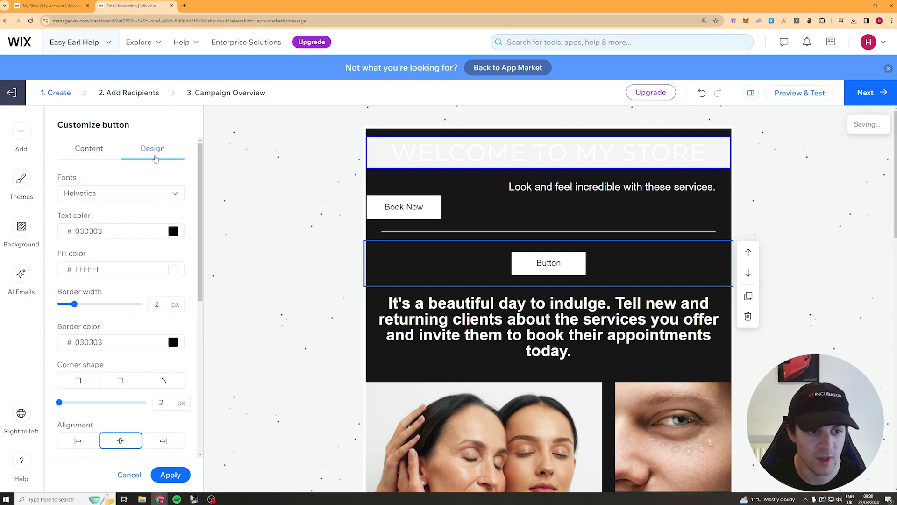
click(93, 151)
click(20, 134)
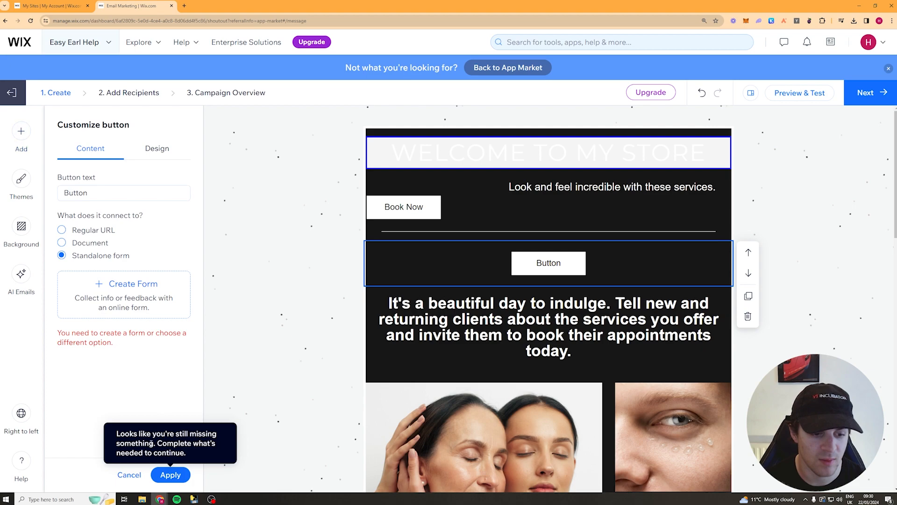
Discard the unfinished button, insert a divider directly below the Book Now button, and give it the three-leaf format.
click(130, 475)
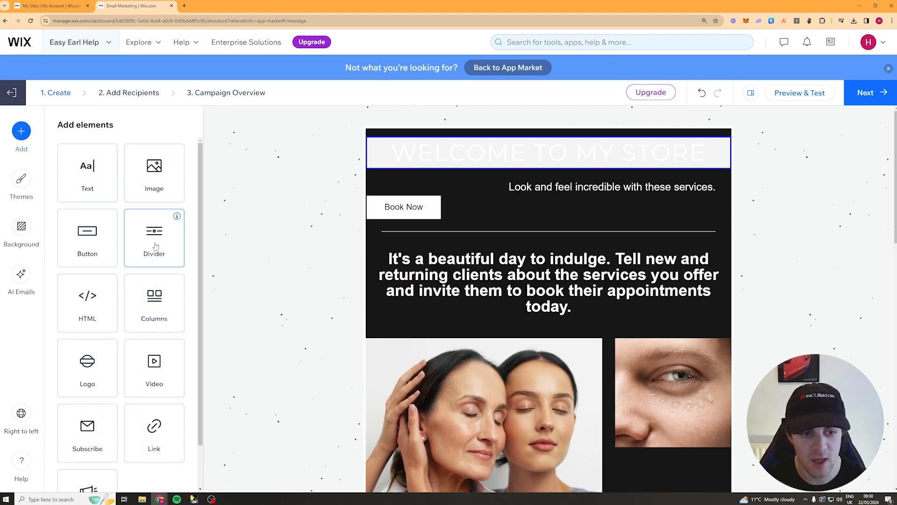
drag(156, 246, 472, 233)
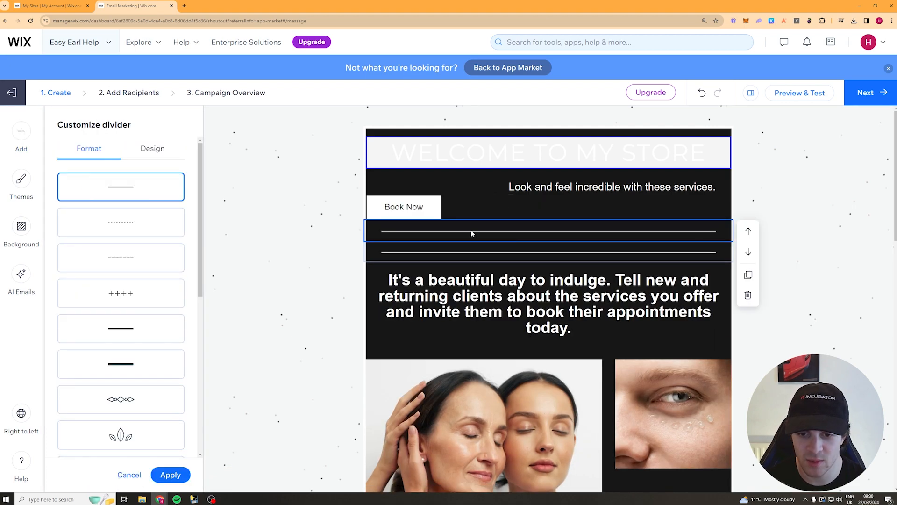
scroll(123, 257, down, 5)
click(140, 226)
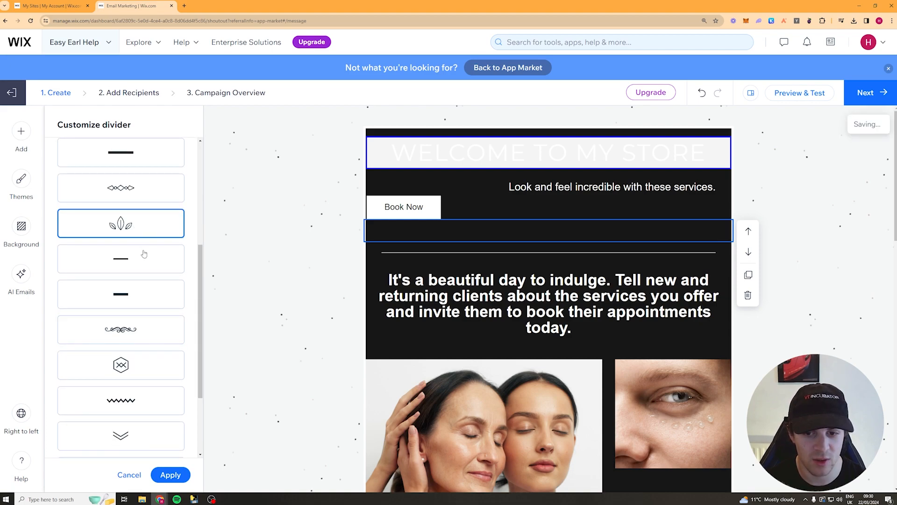
scroll(147, 276, down, 3)
scroll(145, 318, up, 8)
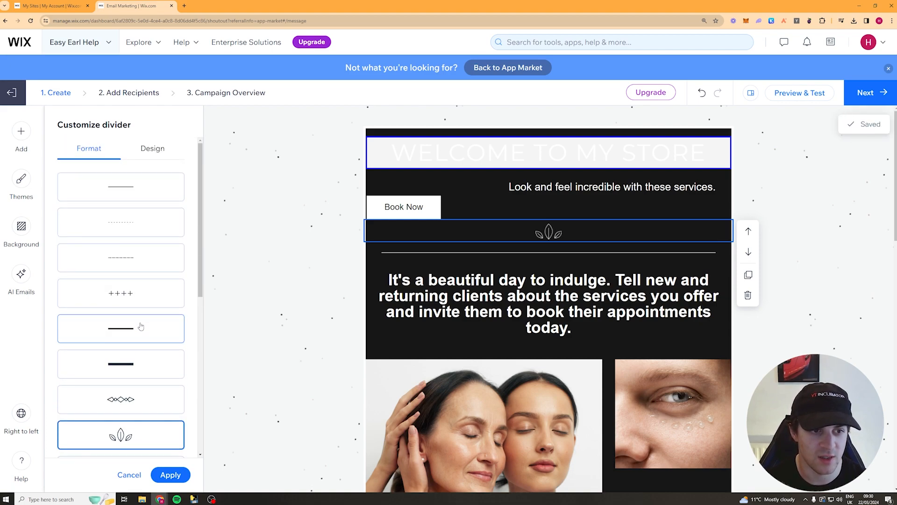
click(21, 130)
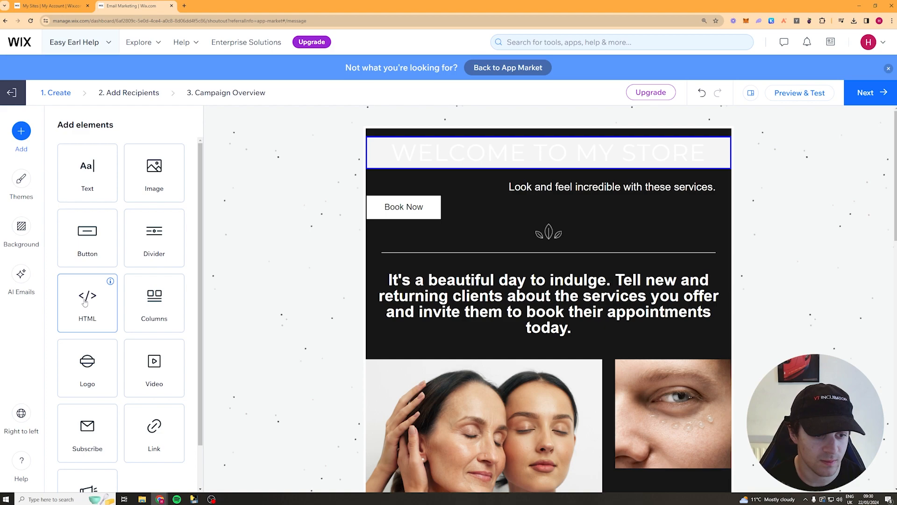
Try adding an HTML code block below the "Welcome to my store" heading, then discard it.
click(85, 303)
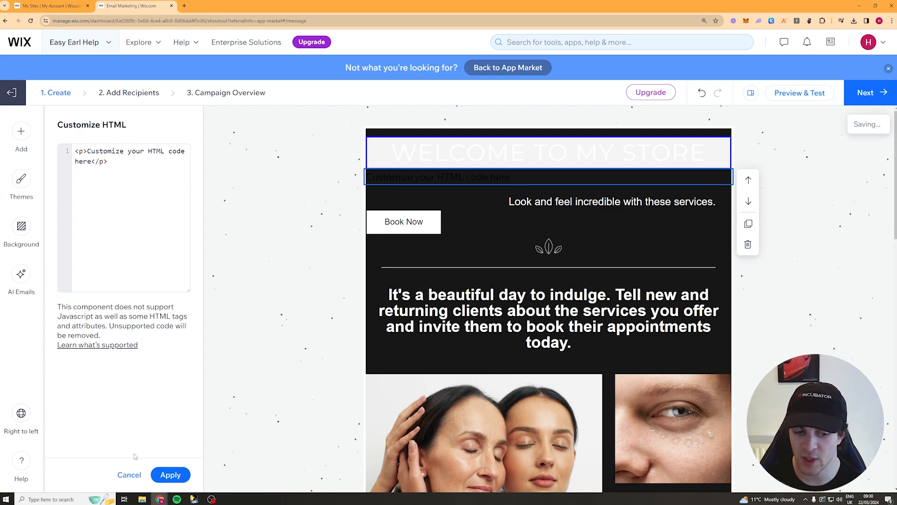
click(133, 475)
scroll(145, 328, down, 1)
scroll(154, 354, up, 1)
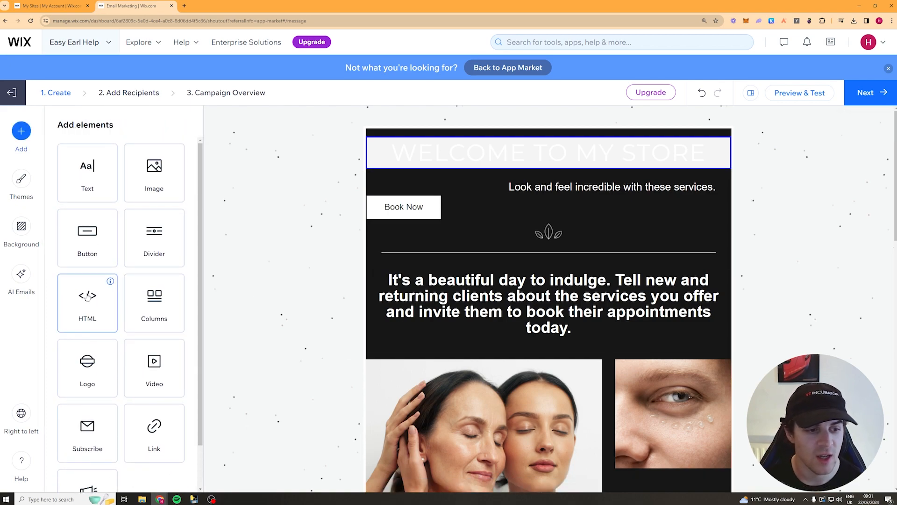
Try a two-column block below Book Now with the preset placing an image beside text and a button, then discard it.
drag(173, 303, 509, 226)
scroll(567, 295, down, 5)
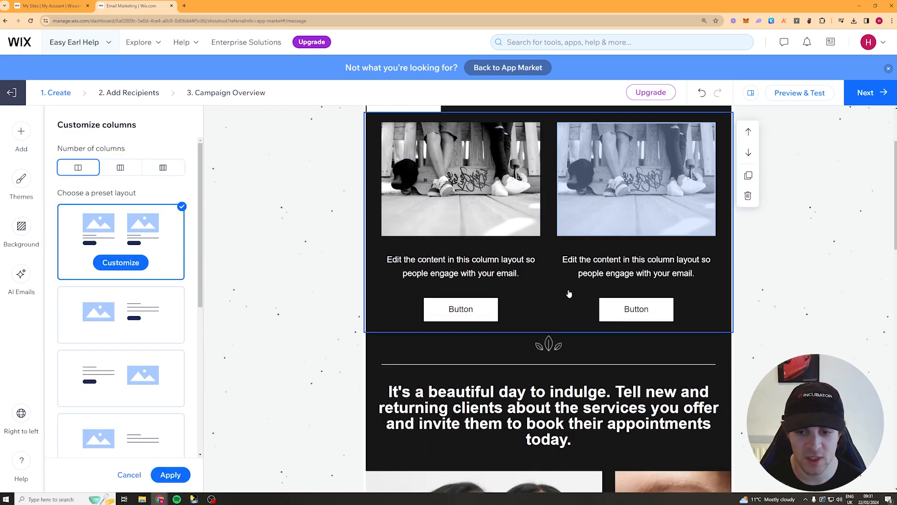
scroll(523, 296, up, 5)
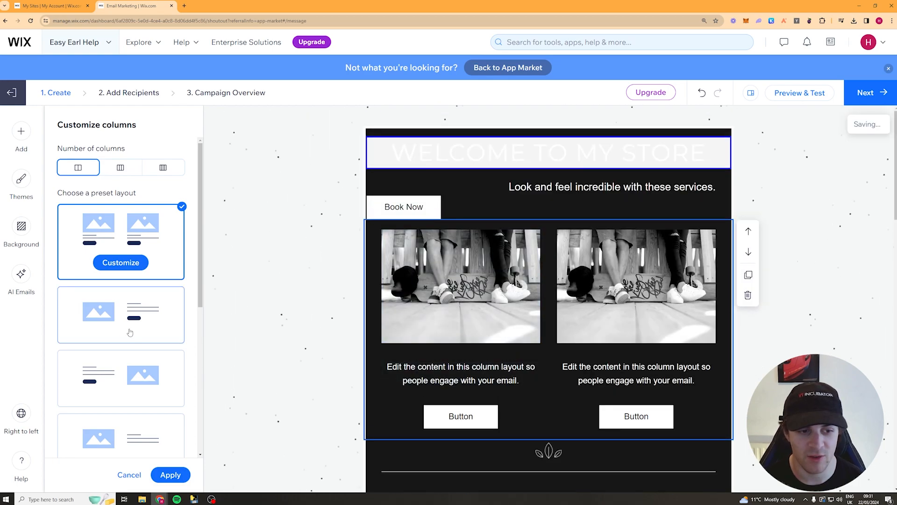
click(120, 327)
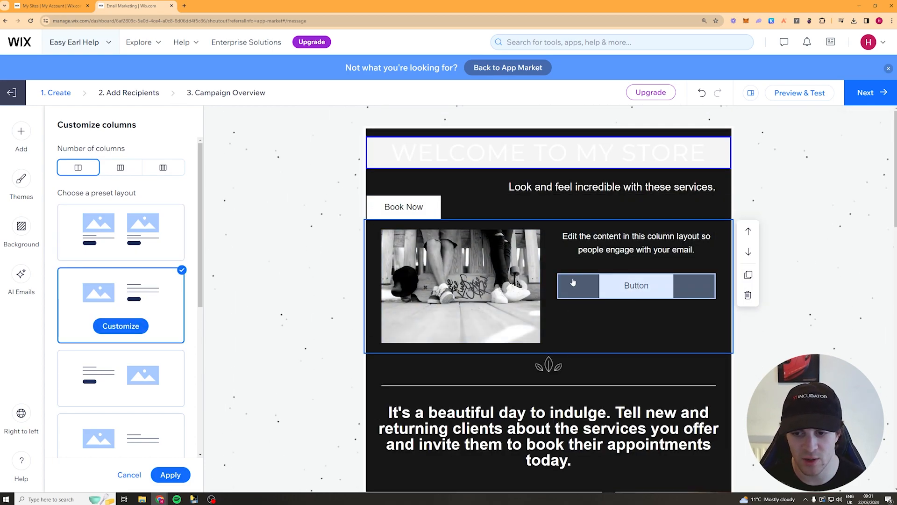
scroll(159, 334, down, 3)
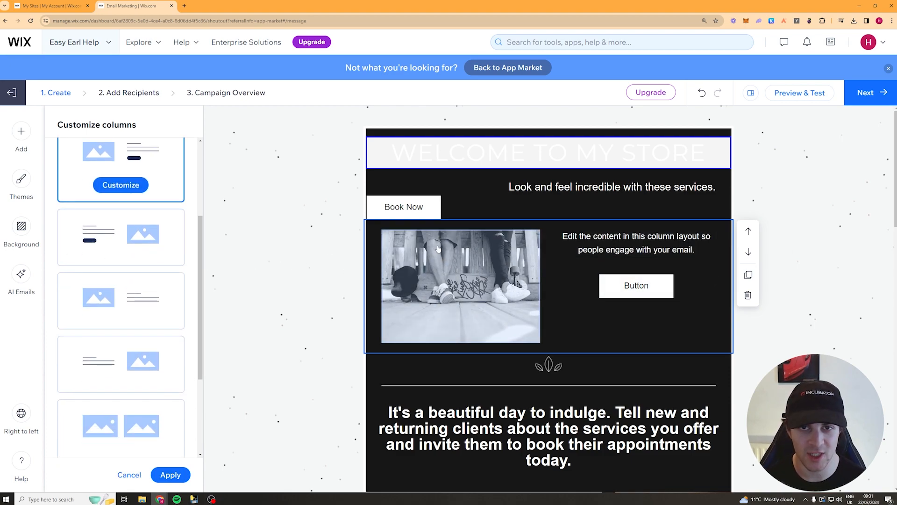
scroll(546, 282, down, 3)
scroll(546, 242, up, 3)
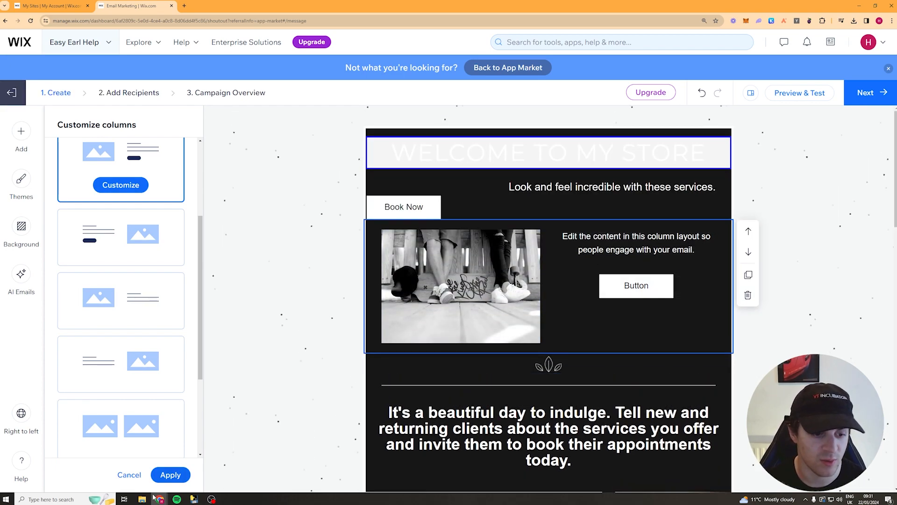
click(129, 474)
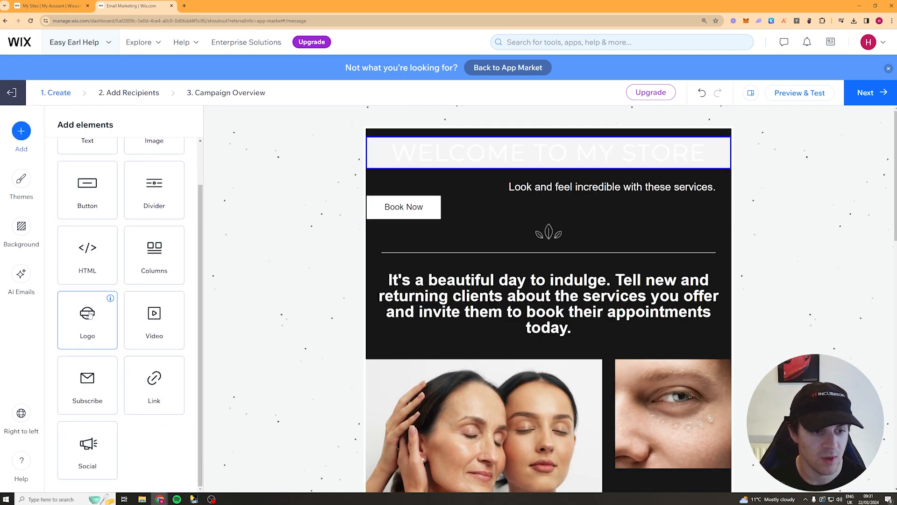
Add a logo placeholder above the "Welcome to my store" heading and return to the element list.
click(90, 314)
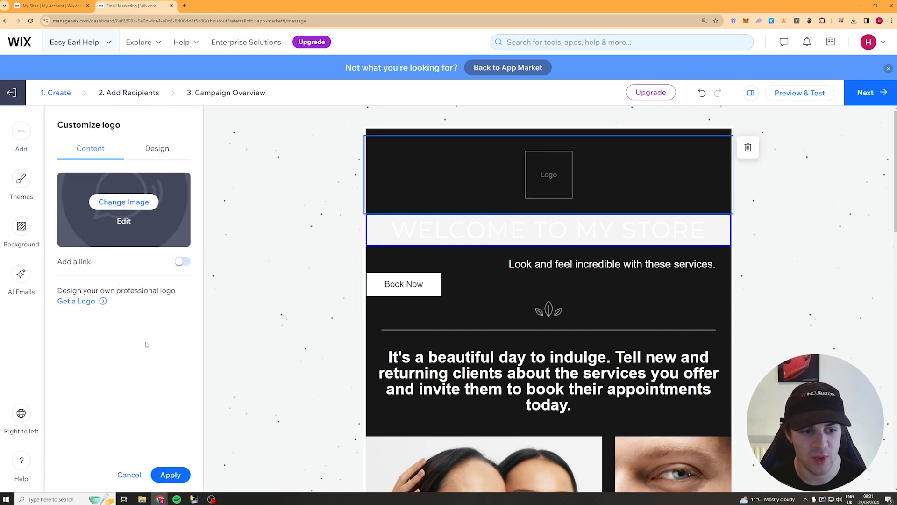
click(21, 132)
scroll(154, 327, down, 1)
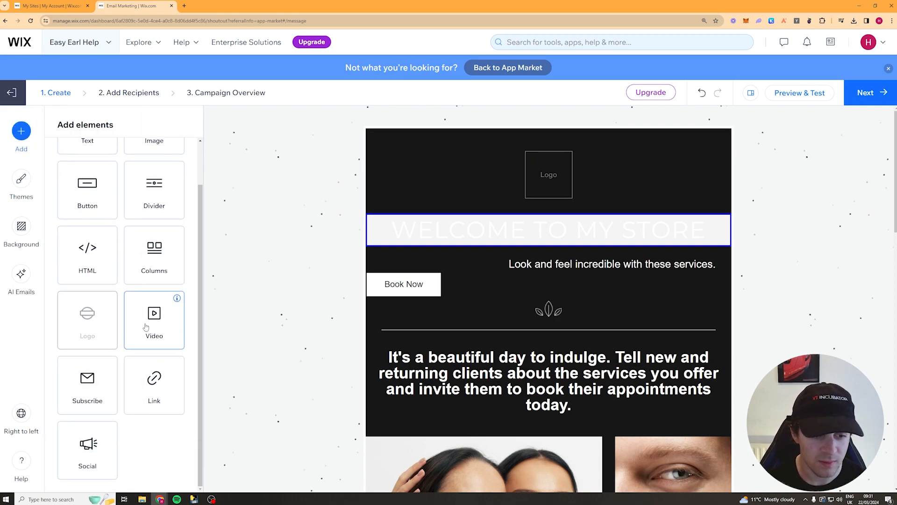
Try adding a video block below the logo with My video uploads as its source, then discard it.
click(154, 320)
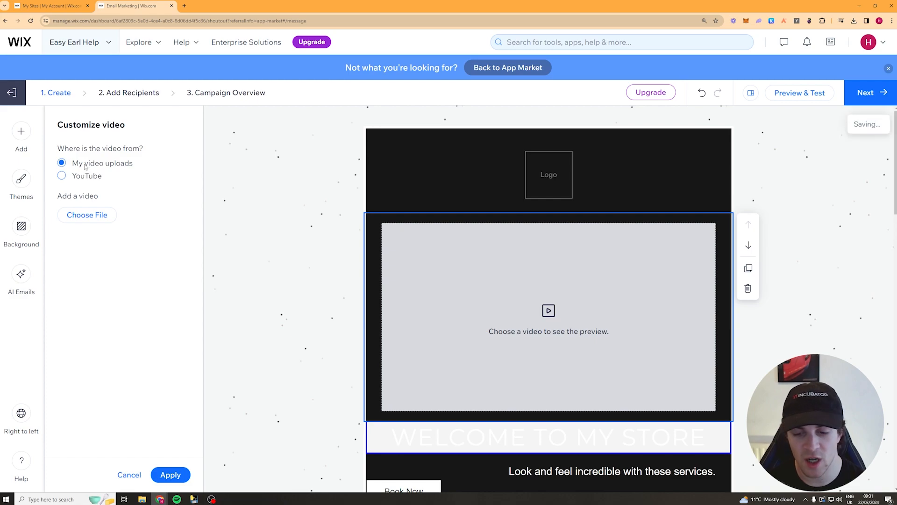
click(18, 137)
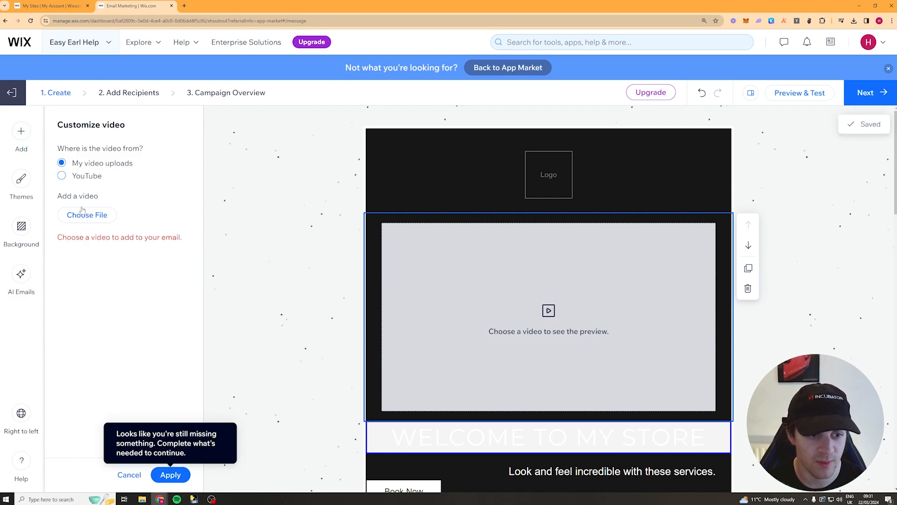
click(129, 475)
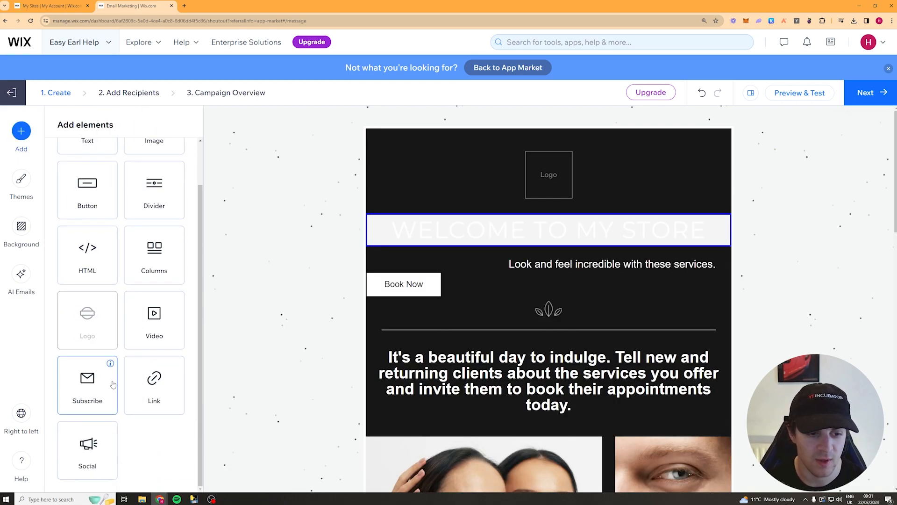
Add a "Get our latest updates" subscribe form below the logo and look over its design and content settings.
click(96, 381)
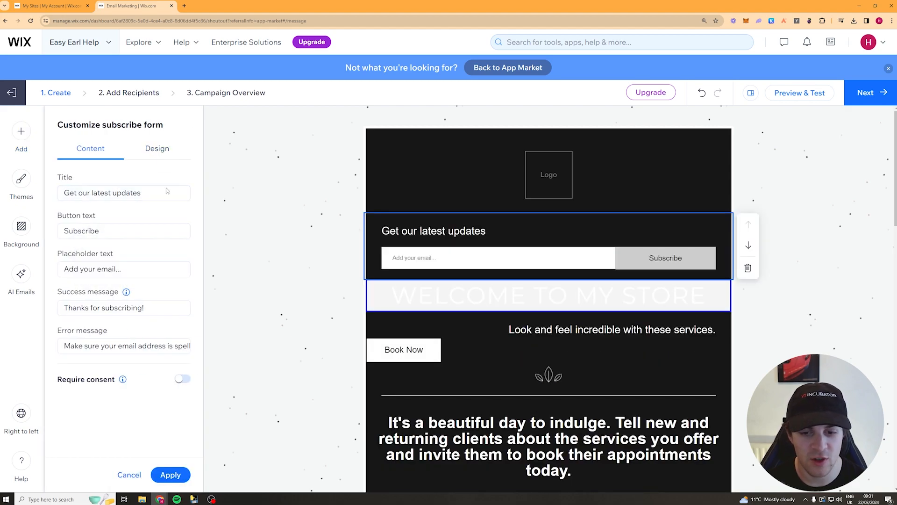
click(153, 148)
click(92, 149)
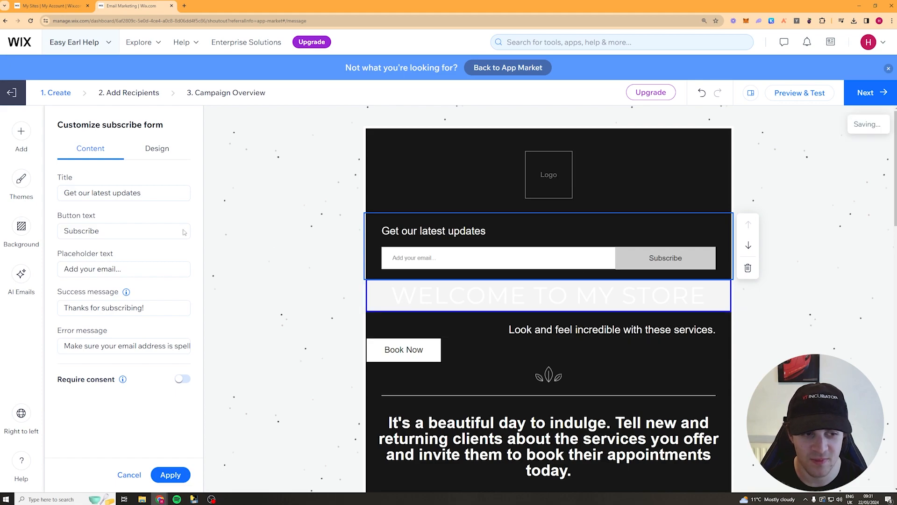
click(21, 133)
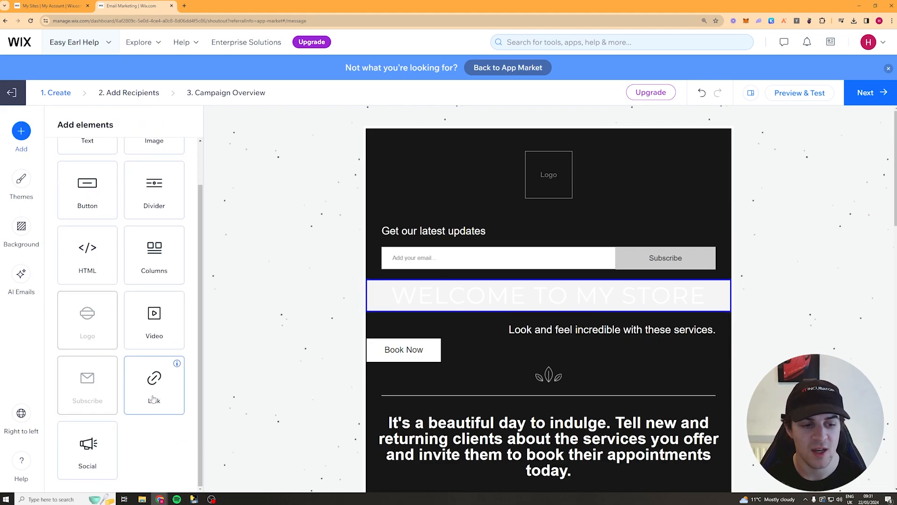
Try adding a link preview and a "Follow Us" social bar below the logo, discarding each one.
click(153, 398)
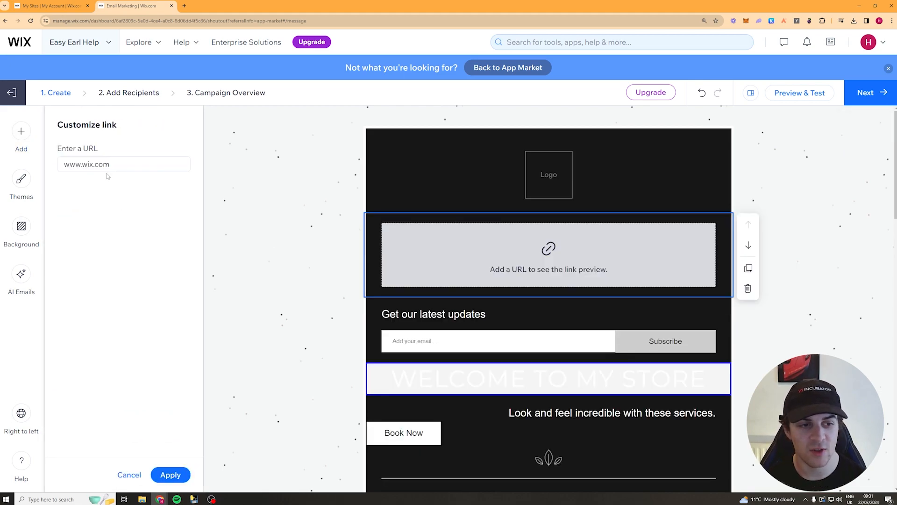
click(133, 475)
scroll(99, 439, down, 1)
click(96, 442)
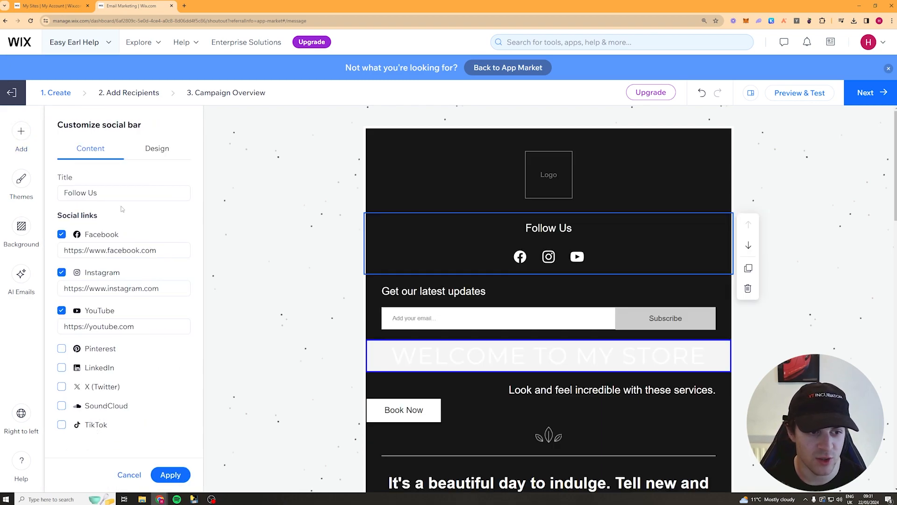
click(157, 148)
click(94, 149)
click(129, 475)
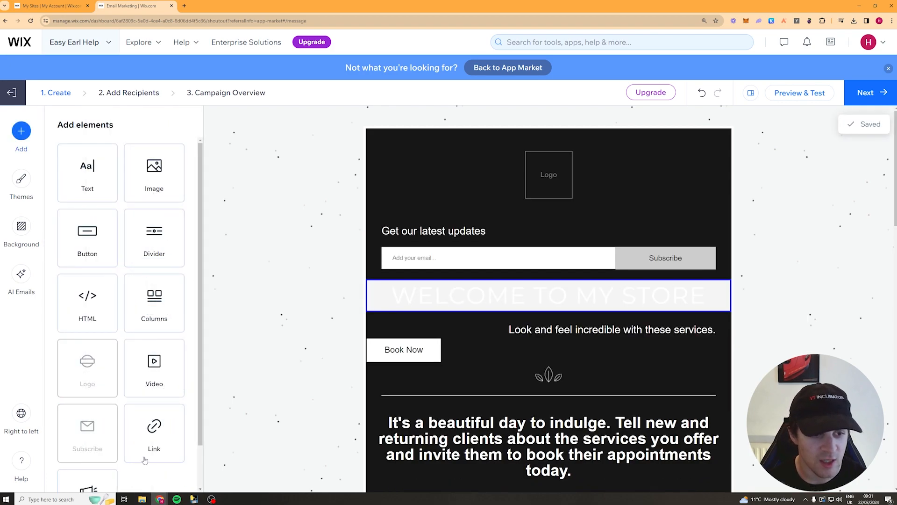
Review the email down to its footer, then proceed to adding recipients and activate the recipient entry.
scroll(154, 355, up, 1)
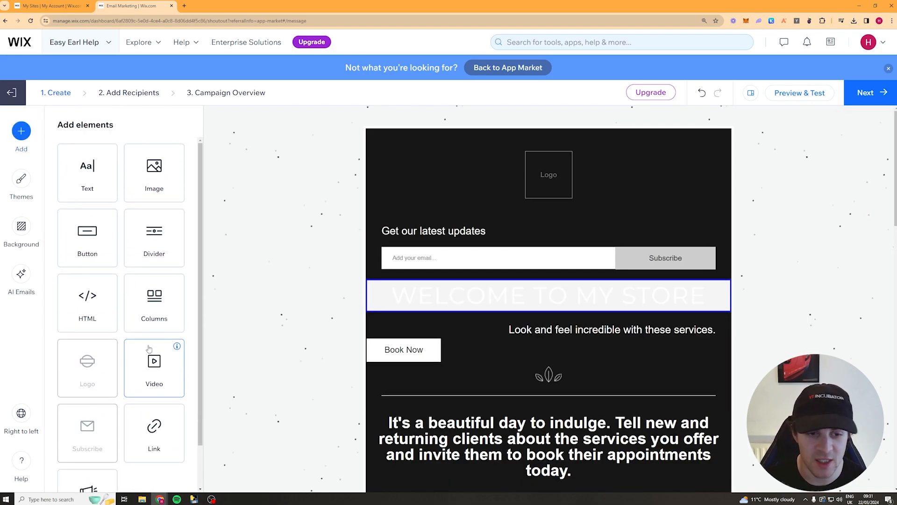
scroll(454, 322, down, 10)
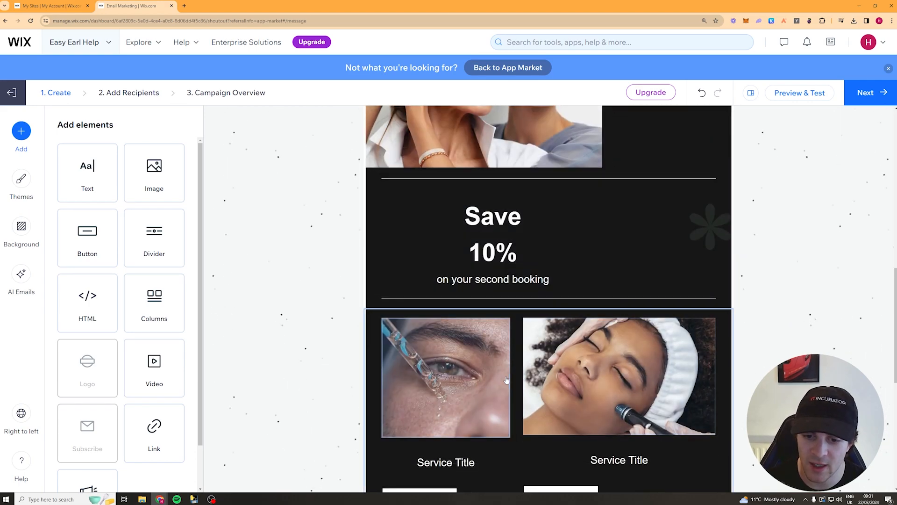
scroll(548, 299, down, 7)
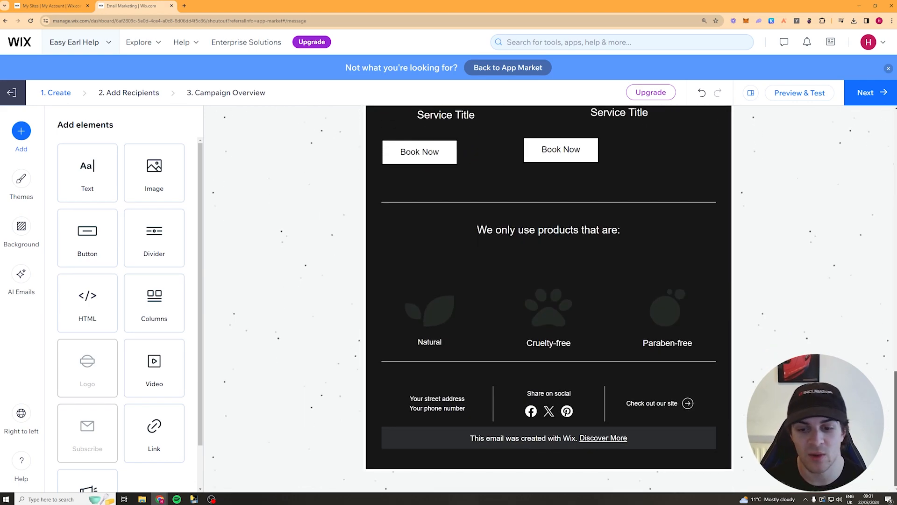
scroll(870, 216, up, 10)
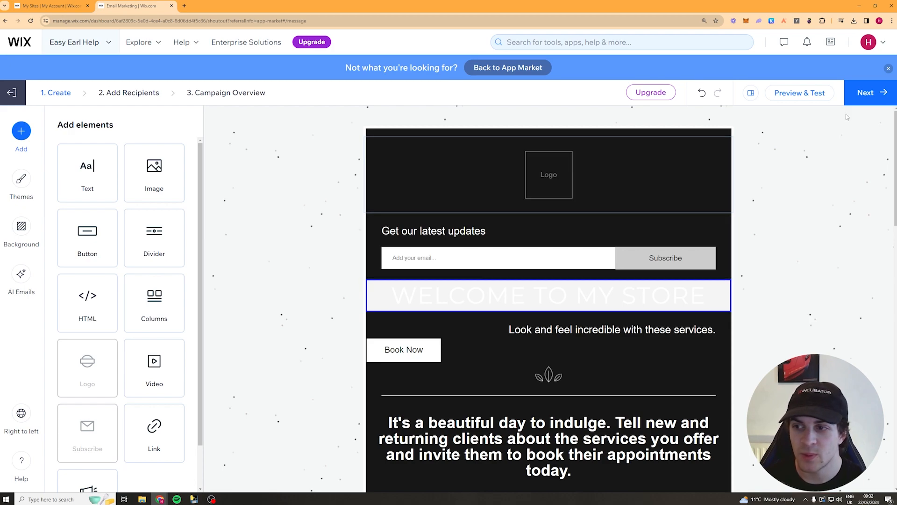
click(872, 94)
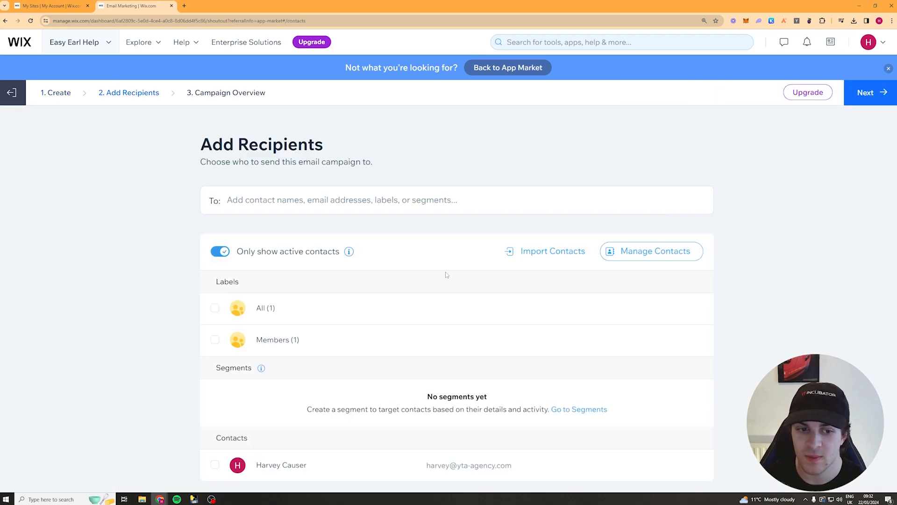
click(372, 200)
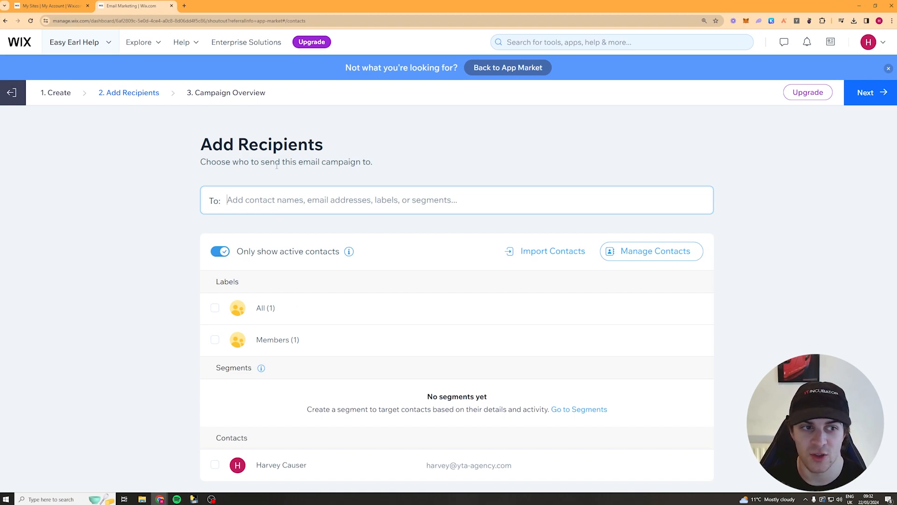
Exit the campaign to the Email Marketing overview, open the contacts page from its quick links, and dismiss the tools tip.
click(11, 93)
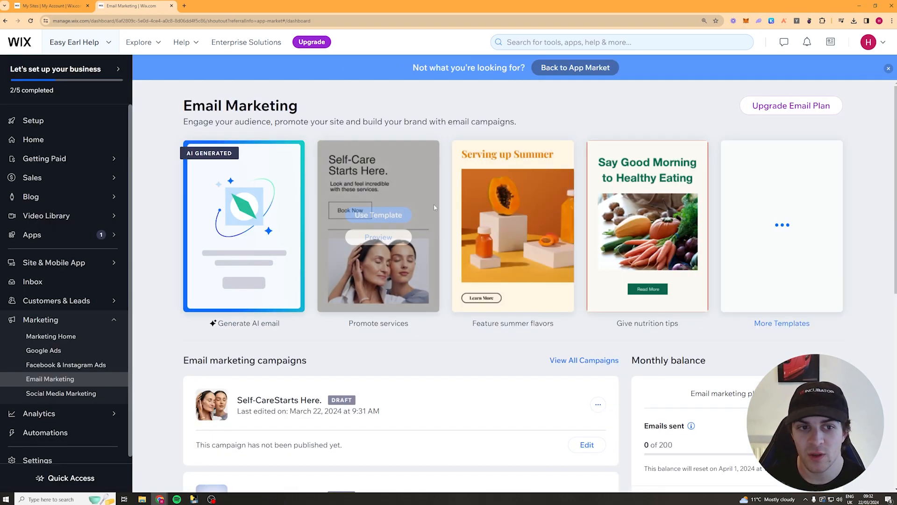
scroll(429, 112, down, 8)
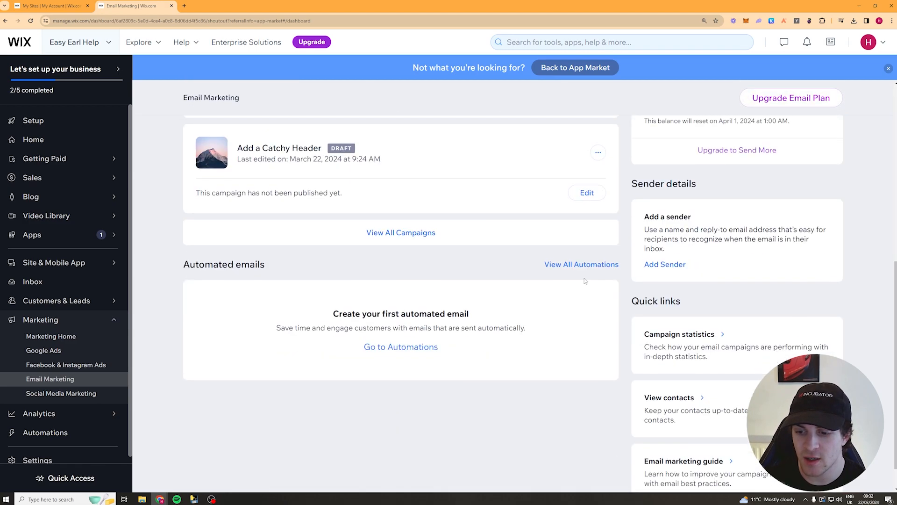
scroll(574, 298, down, 1)
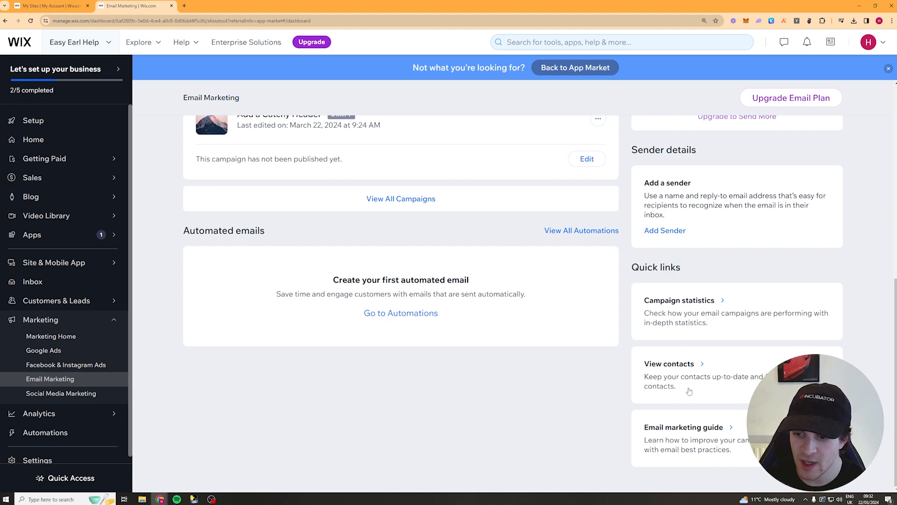
click(672, 365)
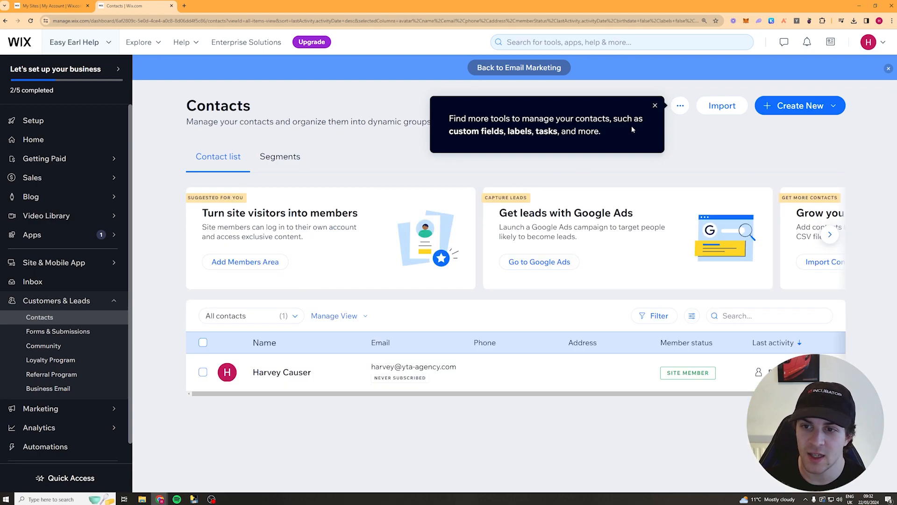
click(655, 106)
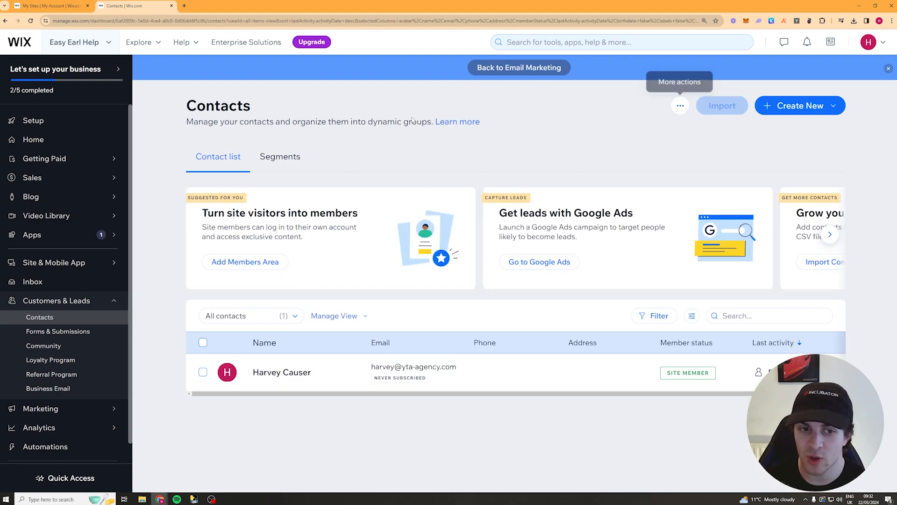
Open the contact segments and look over the blank form for creating a new contact, closing it without saving.
click(280, 156)
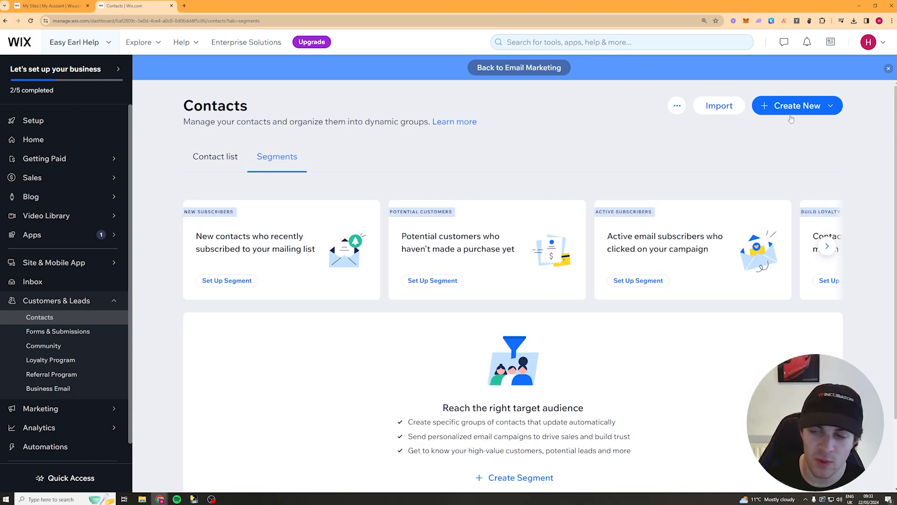
click(815, 107)
click(785, 131)
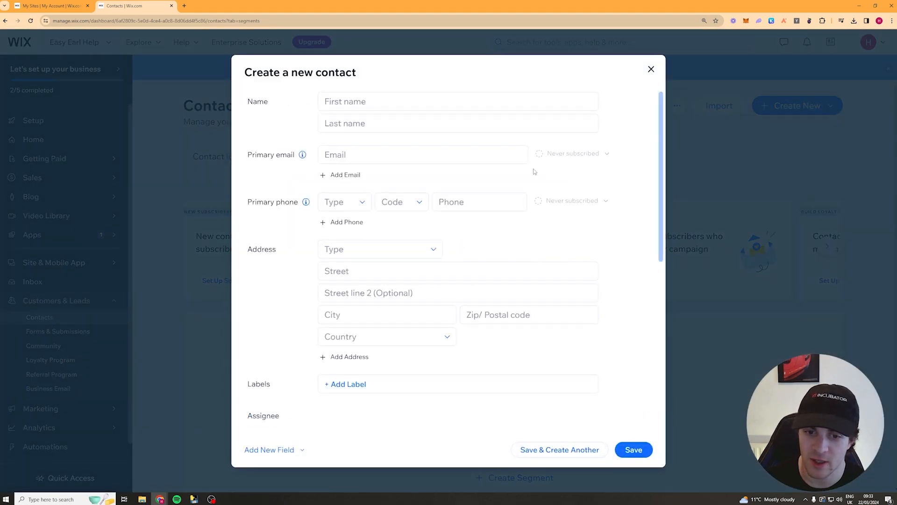
scroll(440, 261, down, 2)
scroll(596, 252, up, 1)
click(651, 69)
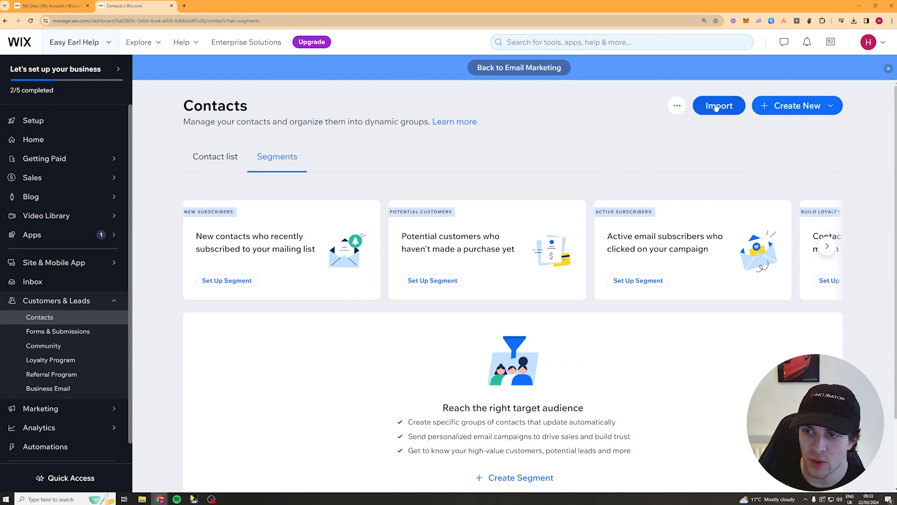
View the available options for importing contacts, and discard the import to return to the segments.
click(718, 105)
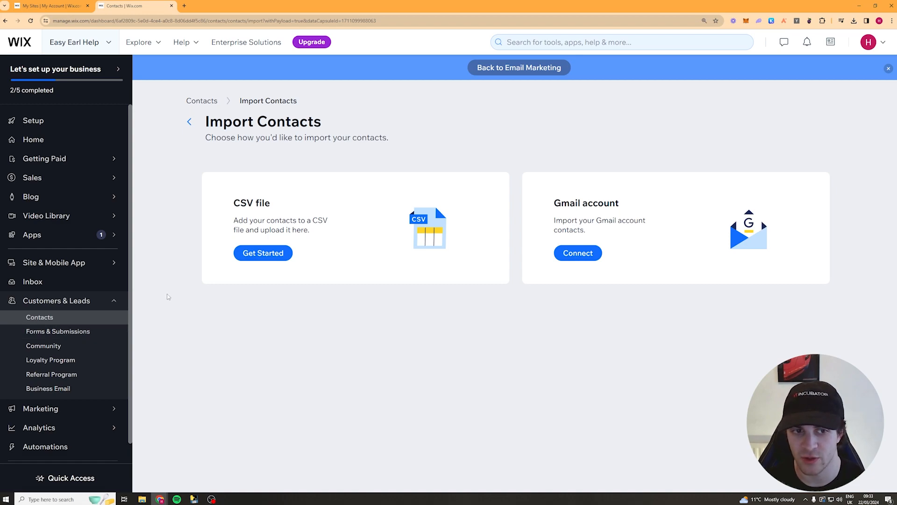
click(190, 122)
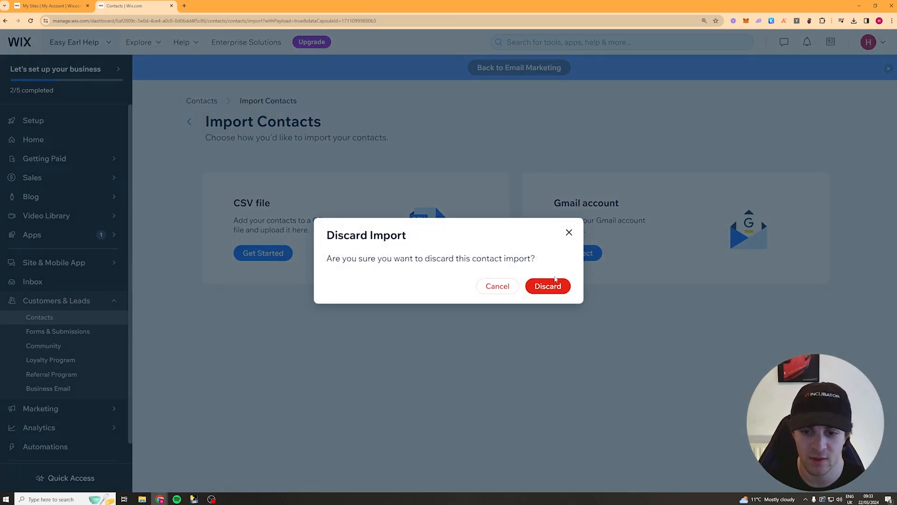
click(551, 283)
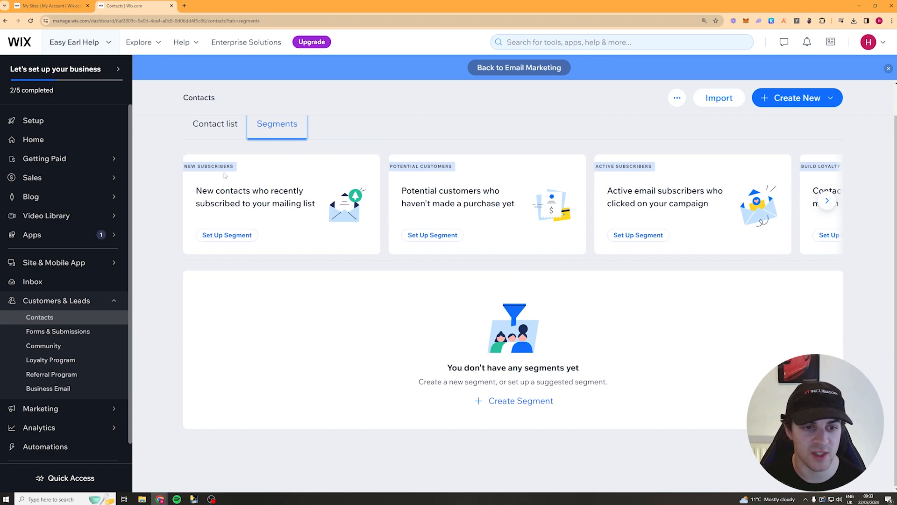
Browse through the suggested segments, from new subscribers to target audiences by label and country/region.
drag(245, 188, 253, 200)
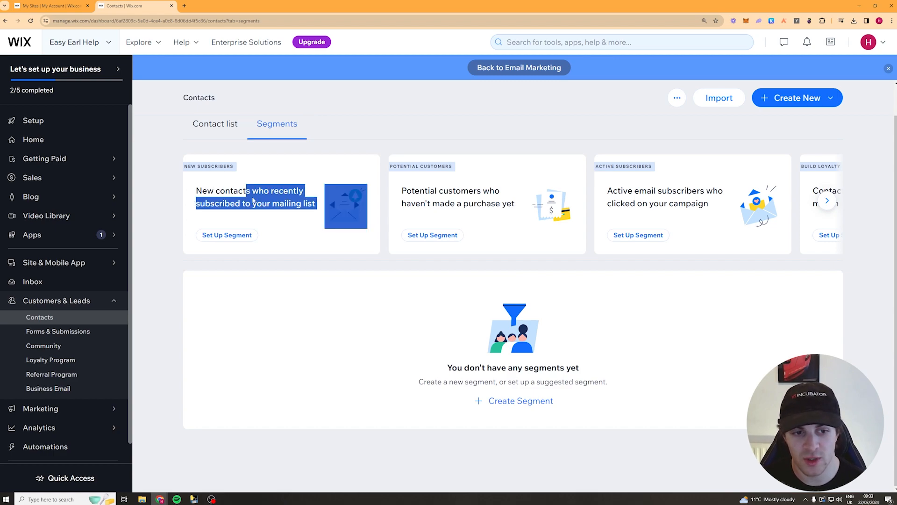
click(467, 209)
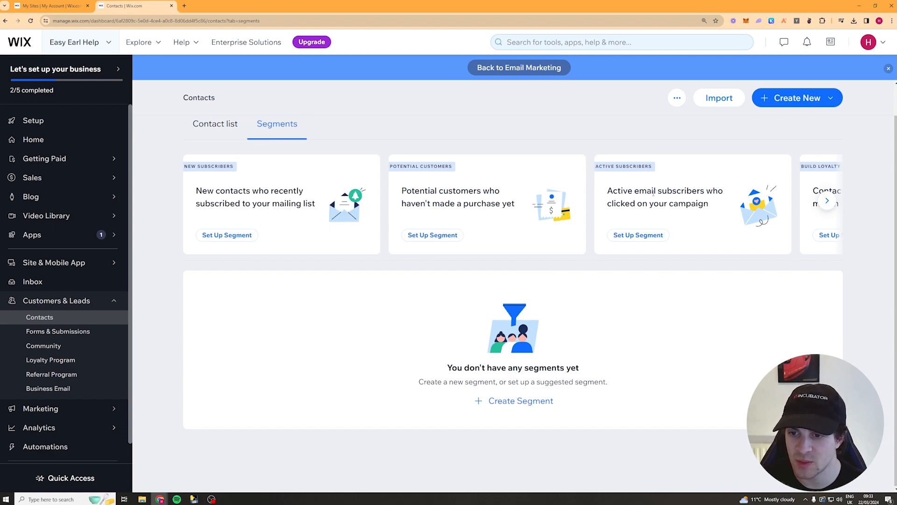
drag(654, 193, 706, 194)
click(827, 200)
drag(630, 193, 743, 203)
click(767, 202)
click(827, 200)
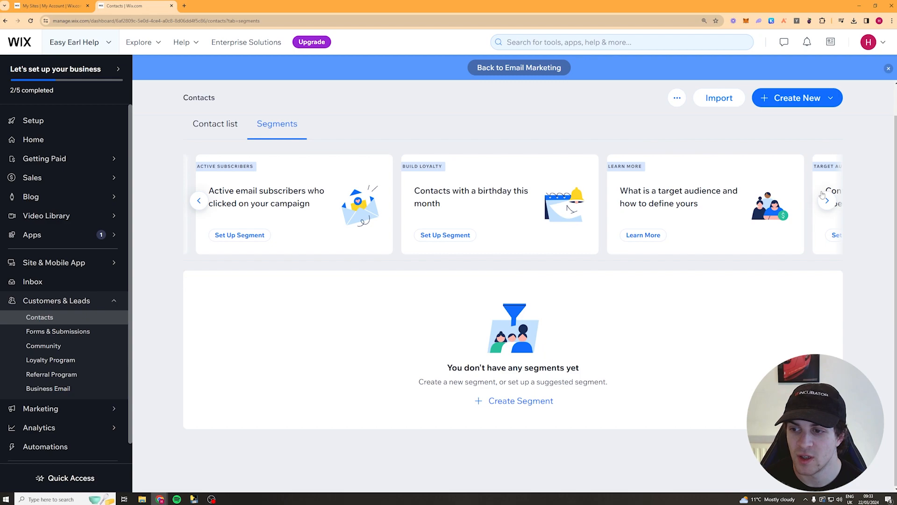
click(826, 201)
click(826, 202)
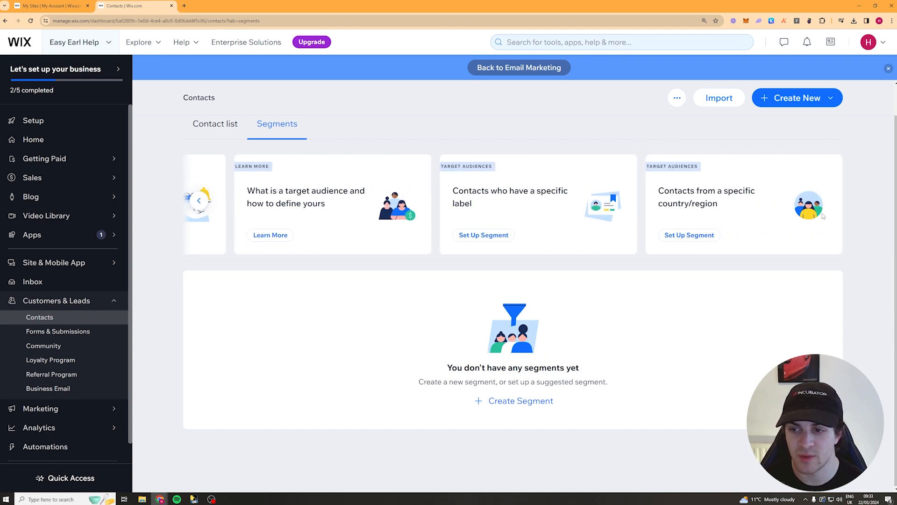
click(199, 200)
click(199, 200)
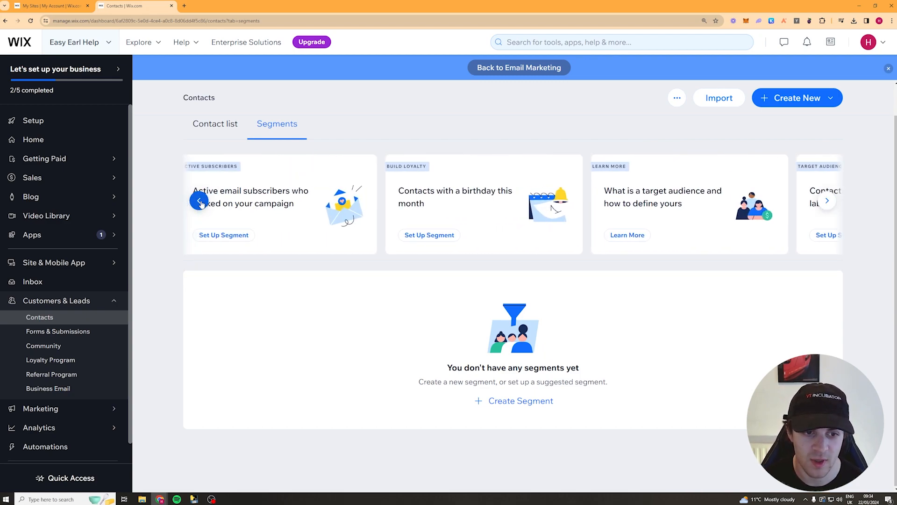
Start a new custom segment and name it "Returning Customers".
click(496, 403)
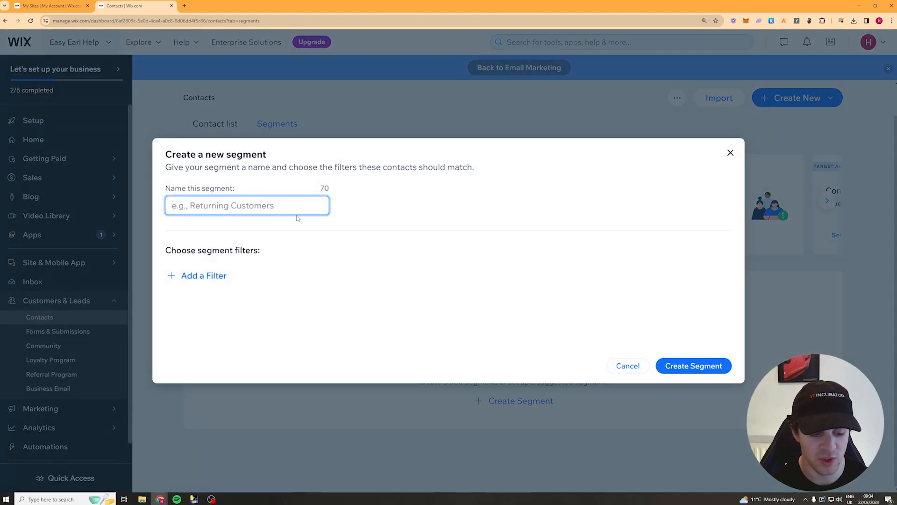
text(Returning C)
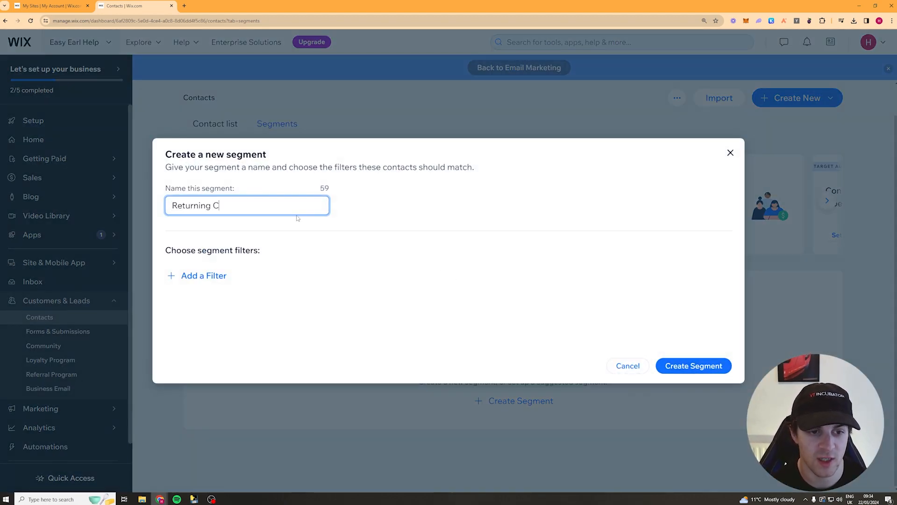
text(ustomers)
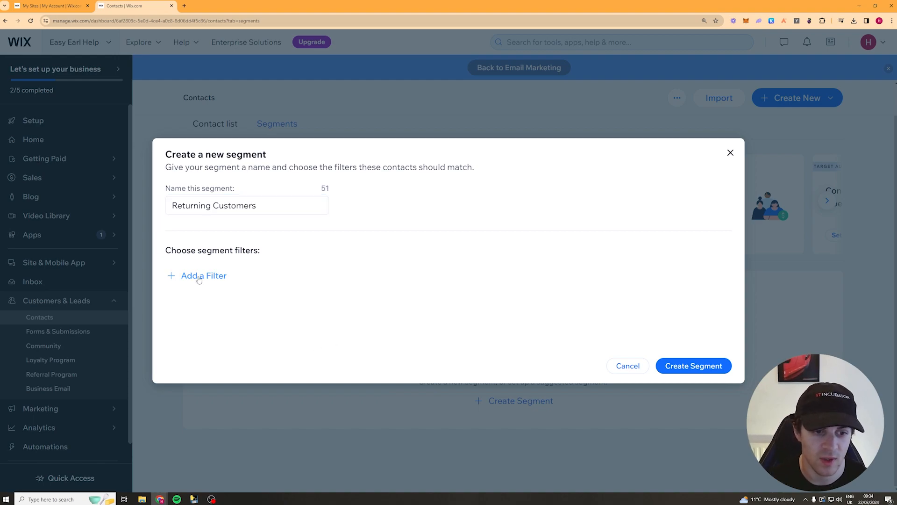
Look through the available segment filters, search for "pur", and add the Number of purchases filter.
click(204, 277)
scroll(373, 166, down, 3)
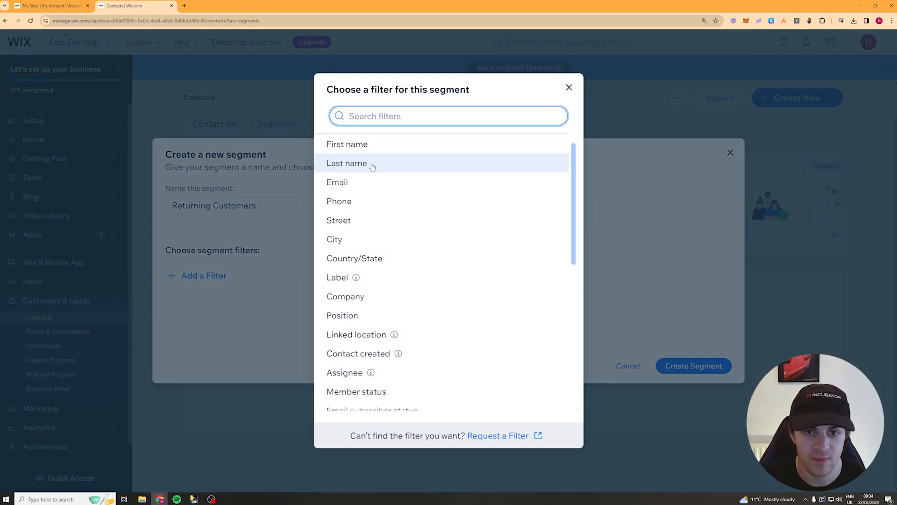
scroll(402, 211, down, 4)
scroll(421, 262, up, 7)
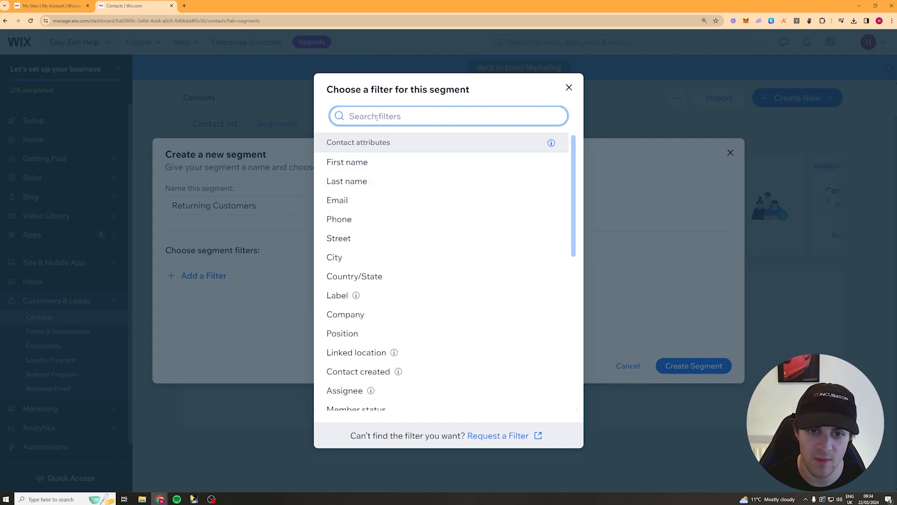
scroll(389, 197, down, 4)
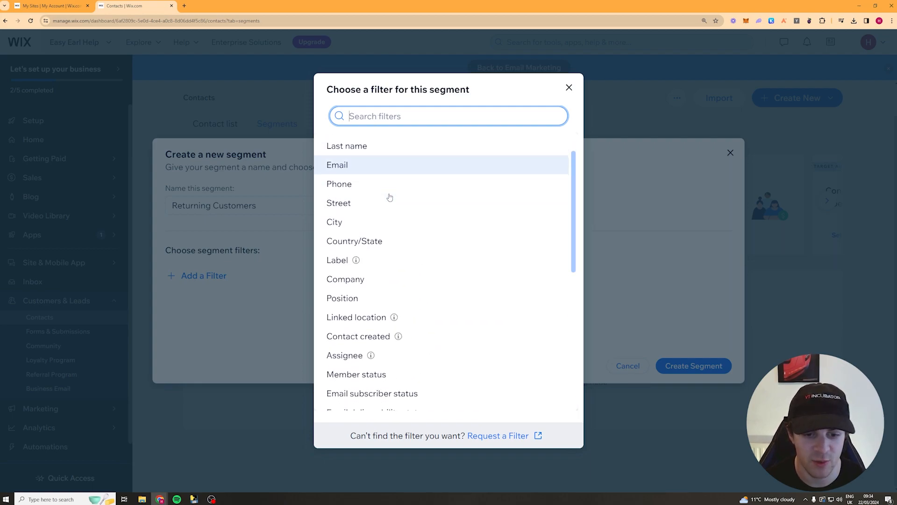
scroll(388, 220, down, 3)
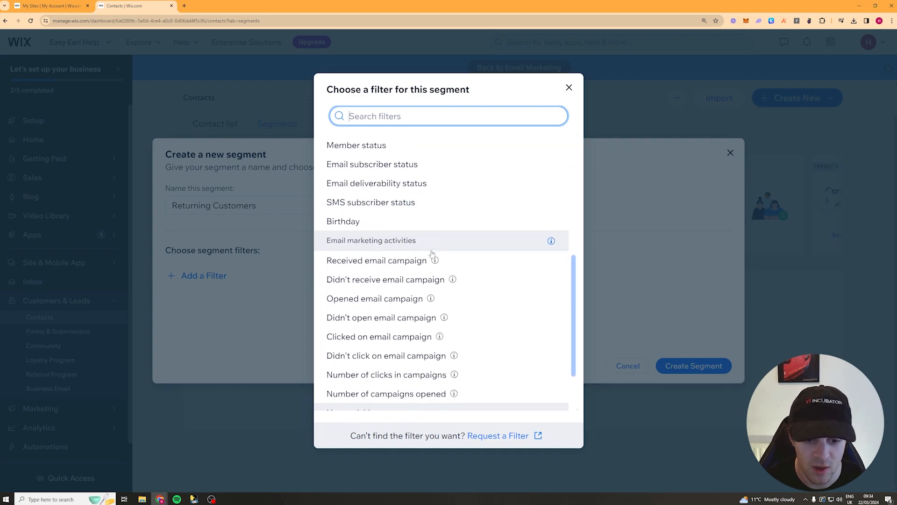
text(pur)
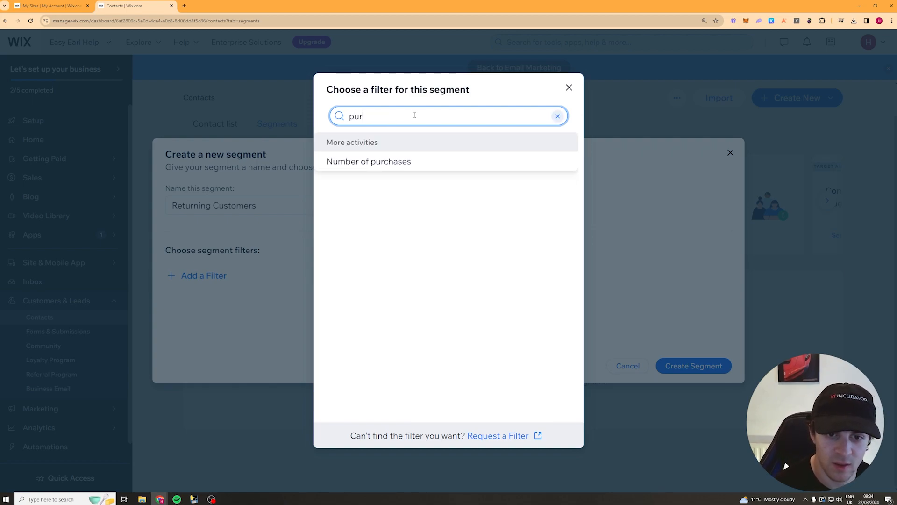
click(373, 162)
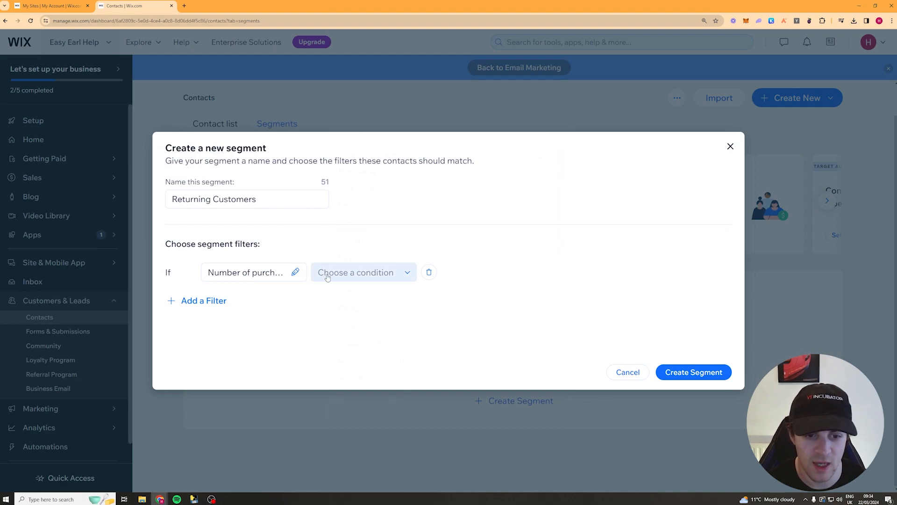
Set the purchases filter to "is more or equal to" 2 "in the last 6 months".
click(370, 273)
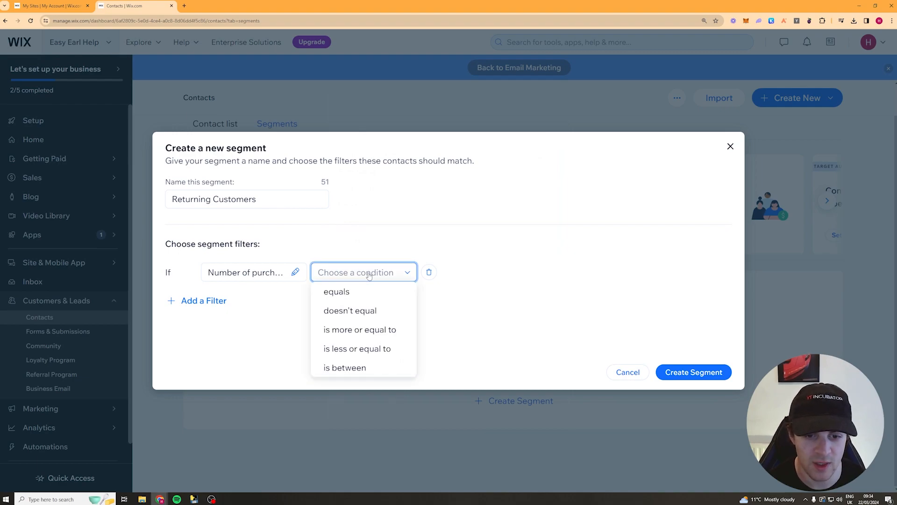
click(371, 329)
click(469, 276)
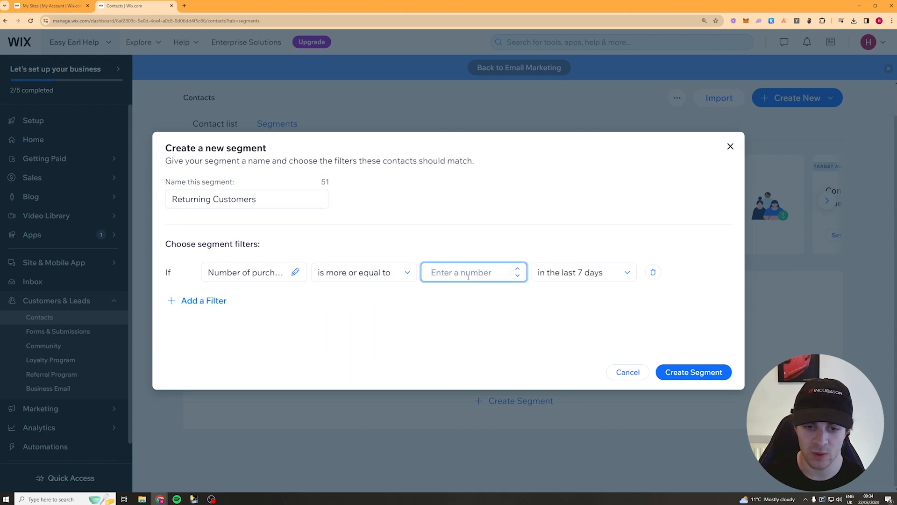
text(2)
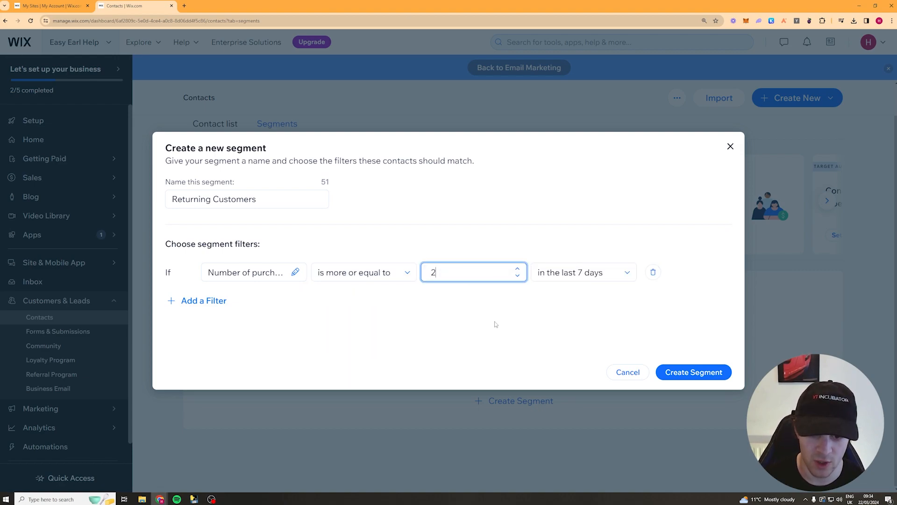
click(575, 272)
scroll(572, 341, down, 2)
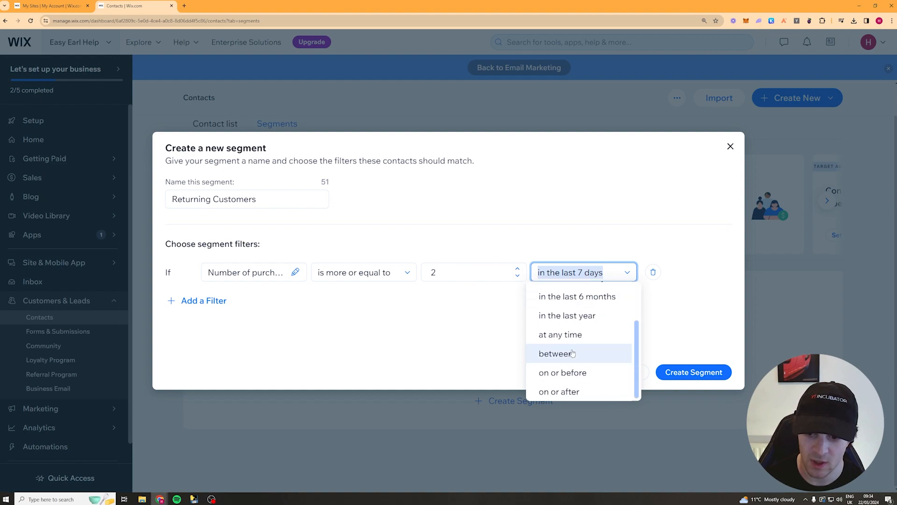
click(577, 296)
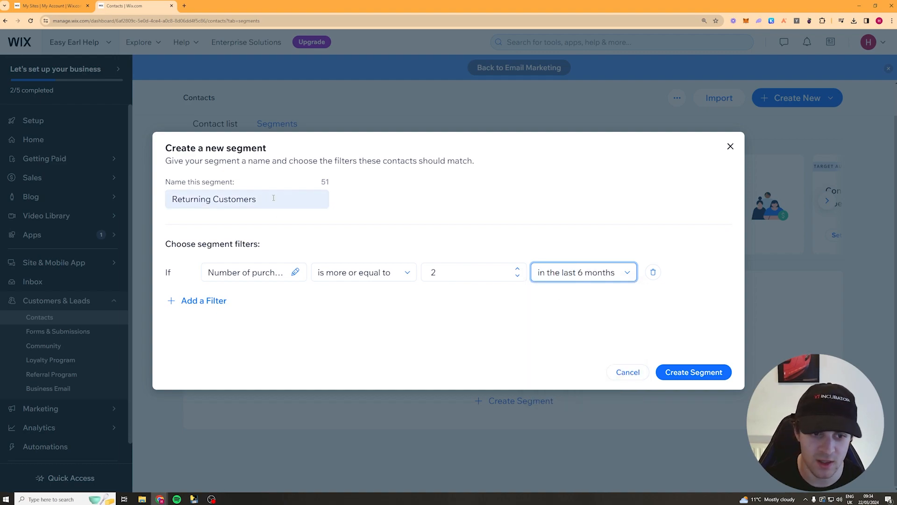
Extend the segment name to "Returning Customers - 6 months" and create the segment.
click(300, 200)
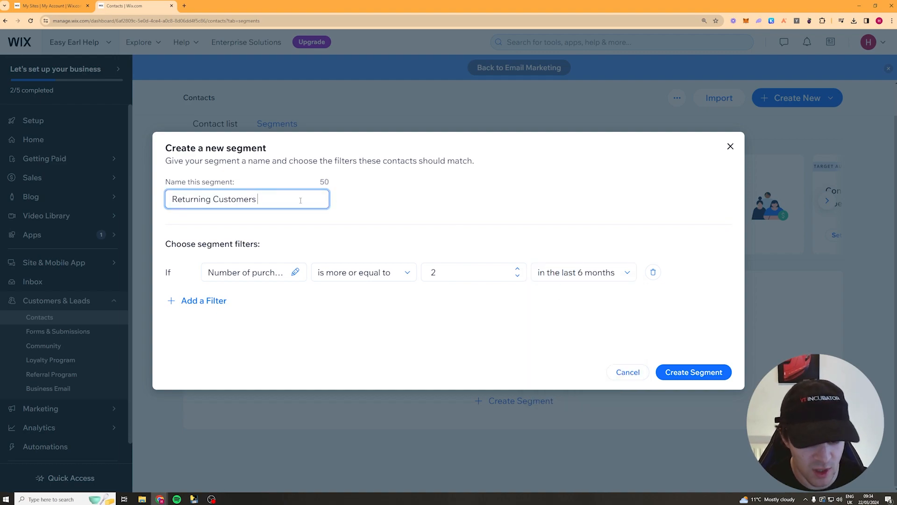
text(- 6 months)
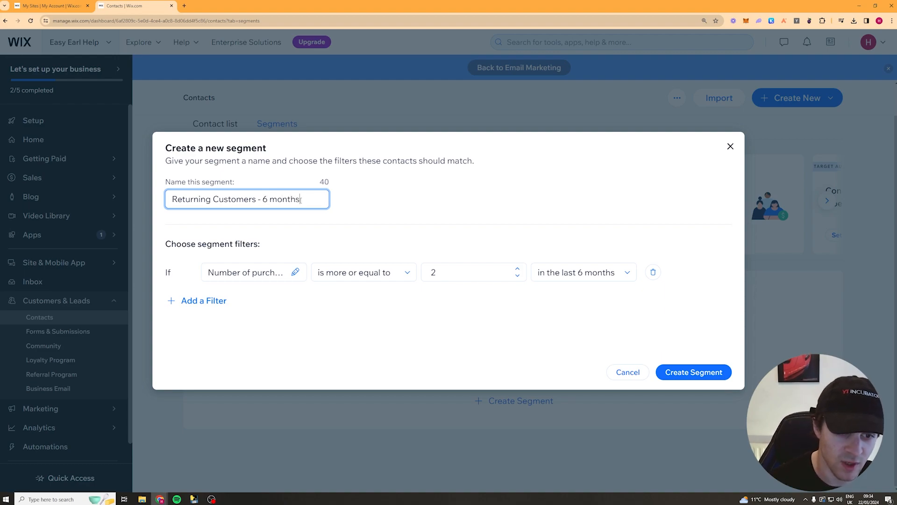
click(537, 220)
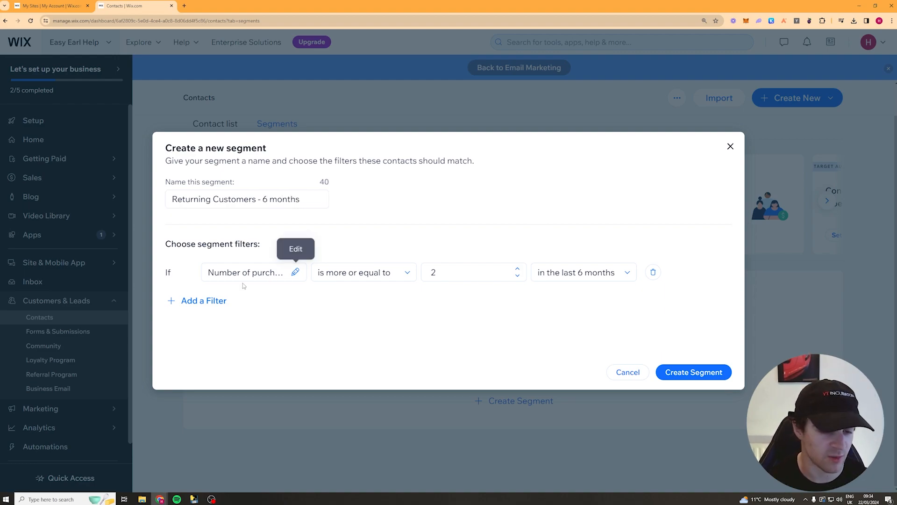
click(694, 374)
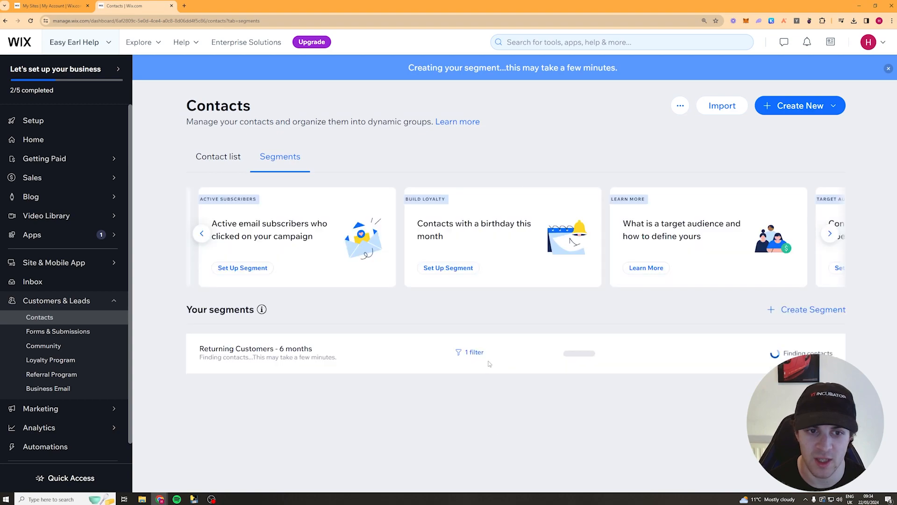
drag(204, 349, 357, 358)
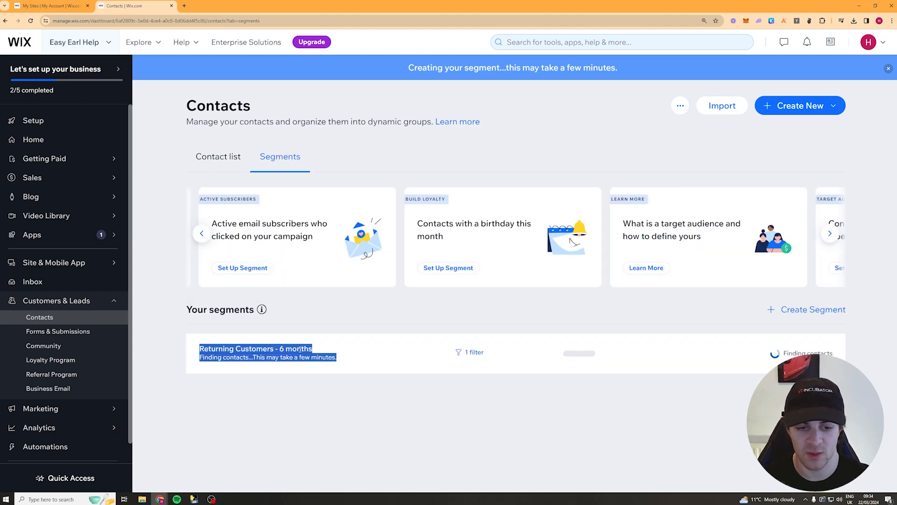
click(366, 359)
mouse_move(479, 357)
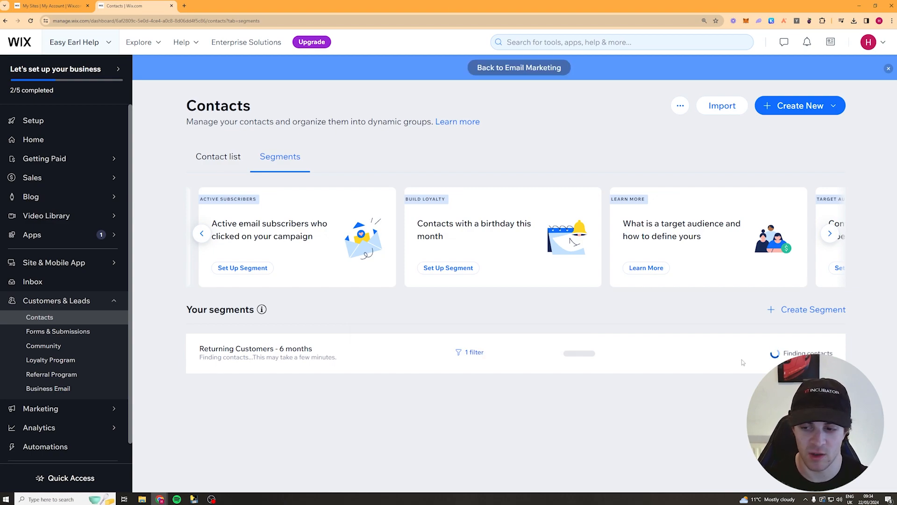
Start a new segment named "Recent Purchases", search the filters for "pur", and add the Number of purchases filter.
click(794, 309)
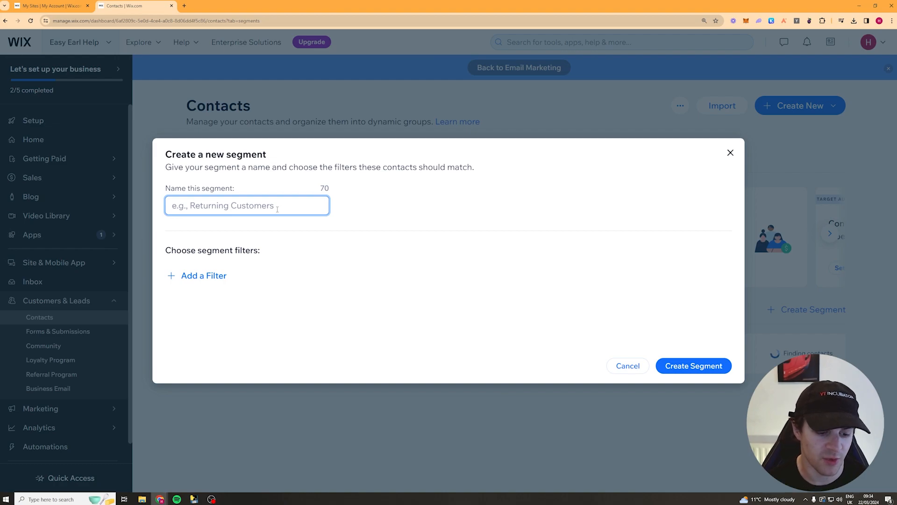
text(Recent Purchases)
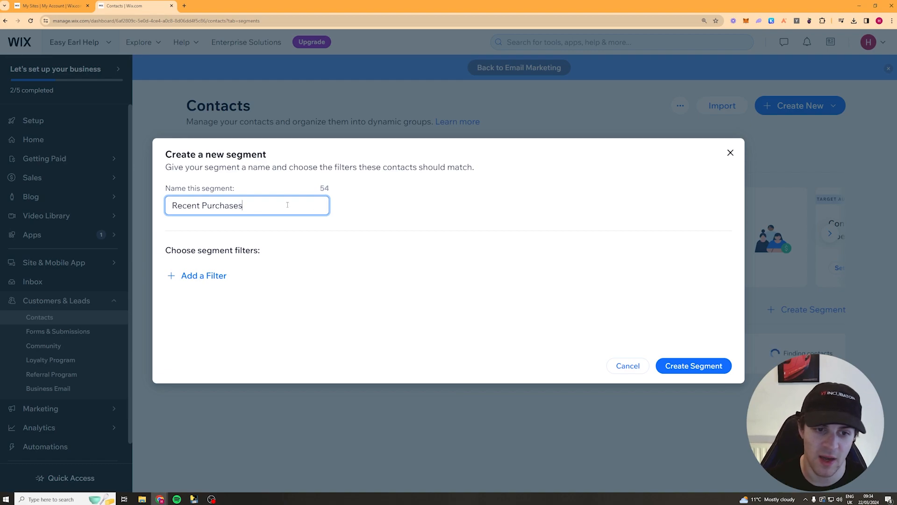
click(182, 263)
click(208, 275)
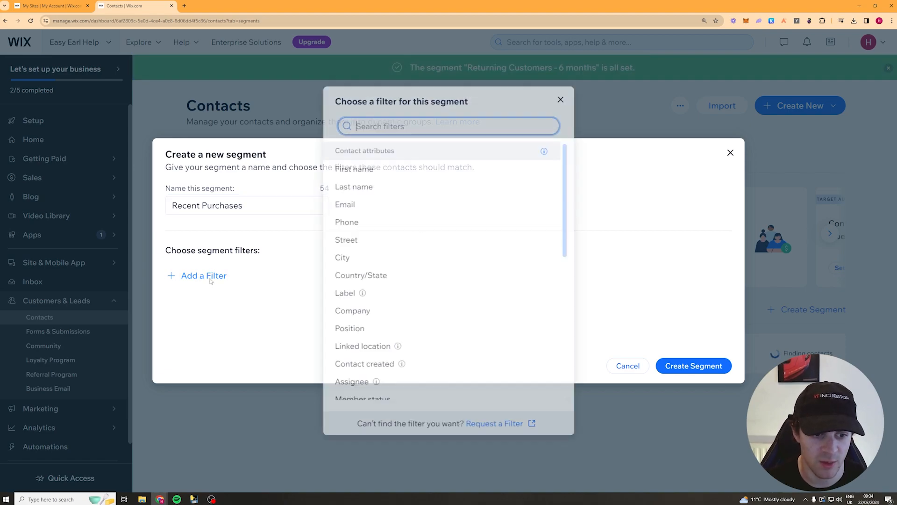
text(pur)
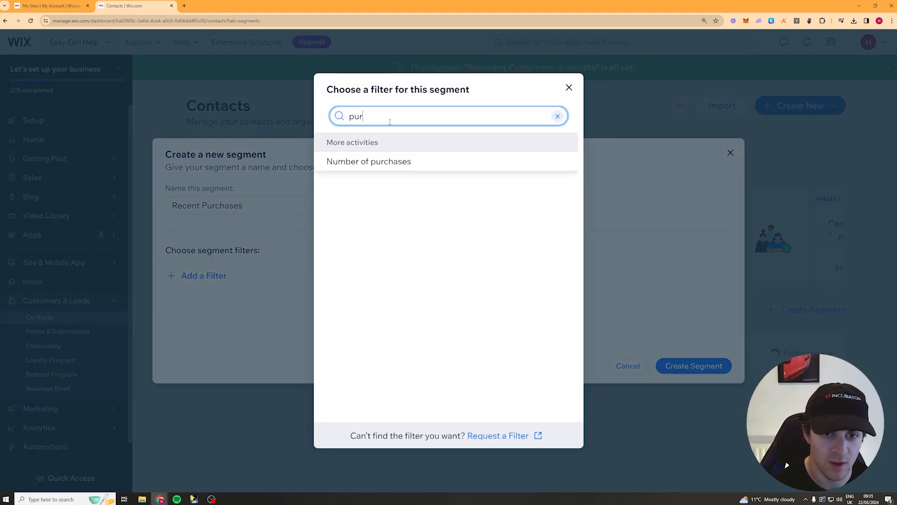
key(BackSpace)
key(BackSpace)
key(BackSpace)
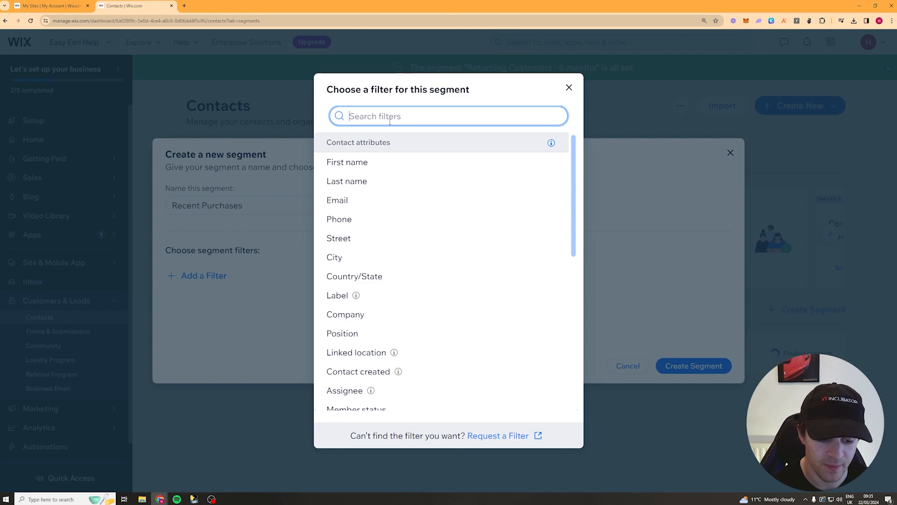
text(pur)
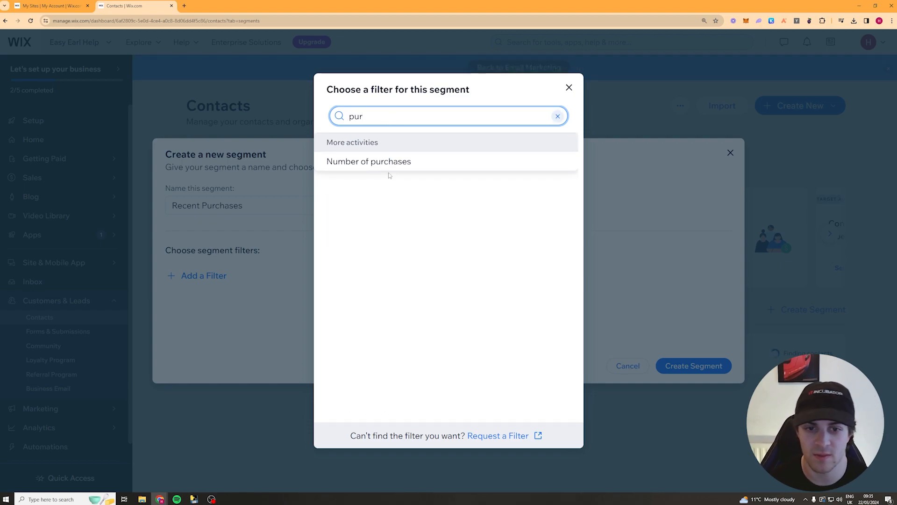
click(374, 161)
Set the purchases filter to "is more or equal to" 1 "in the last 30 days" and create the segment.
click(335, 275)
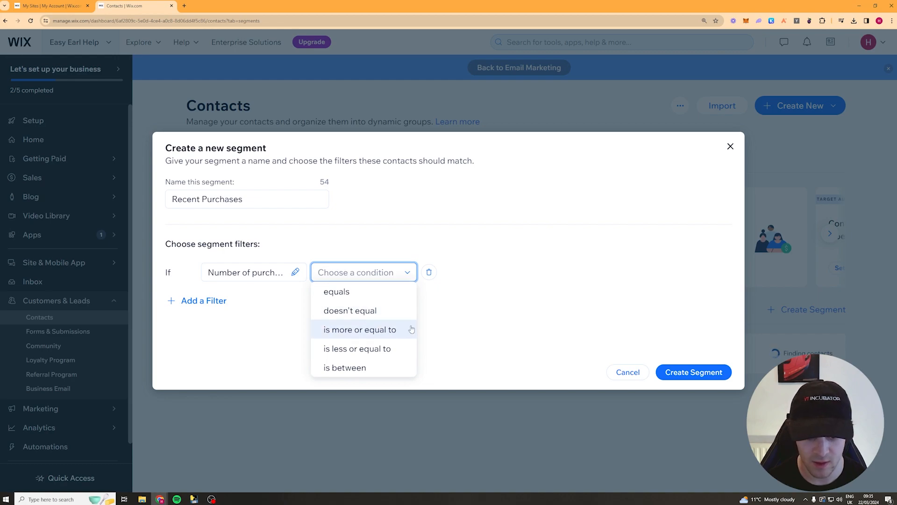
click(389, 330)
click(468, 272)
text(1)
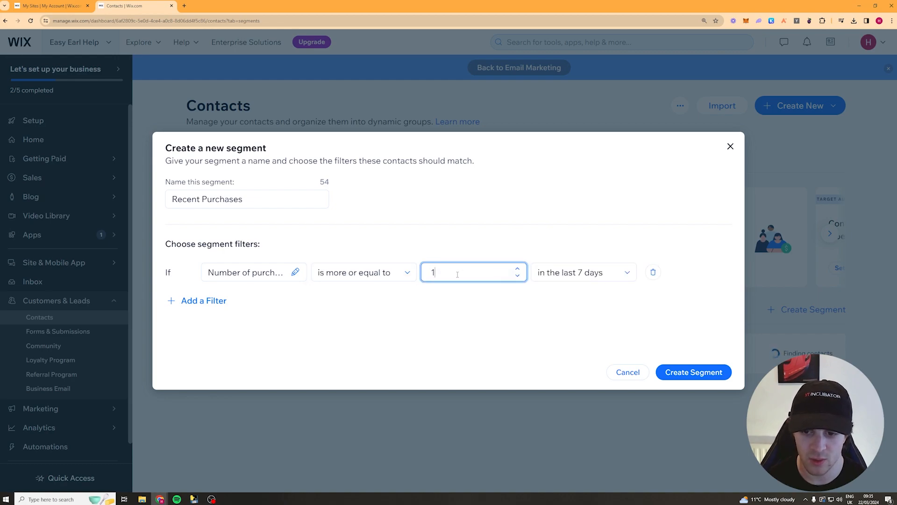
click(575, 273)
click(583, 311)
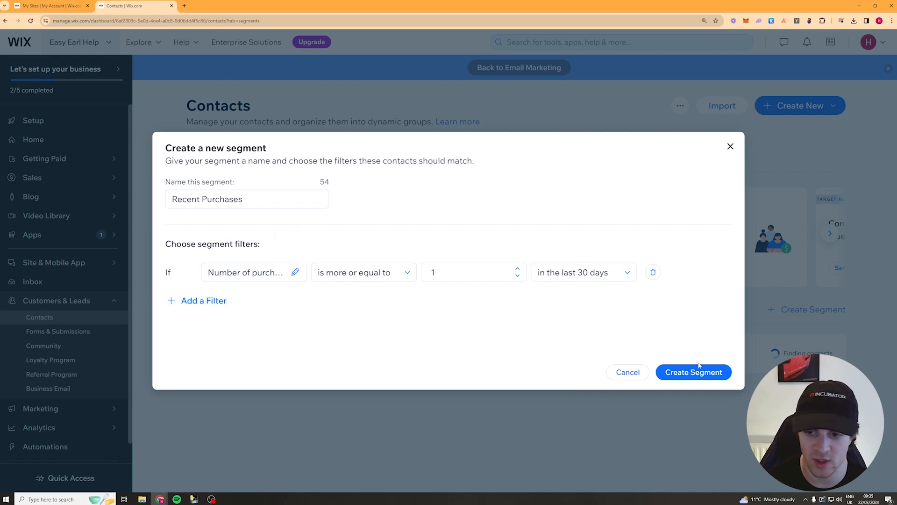
click(687, 377)
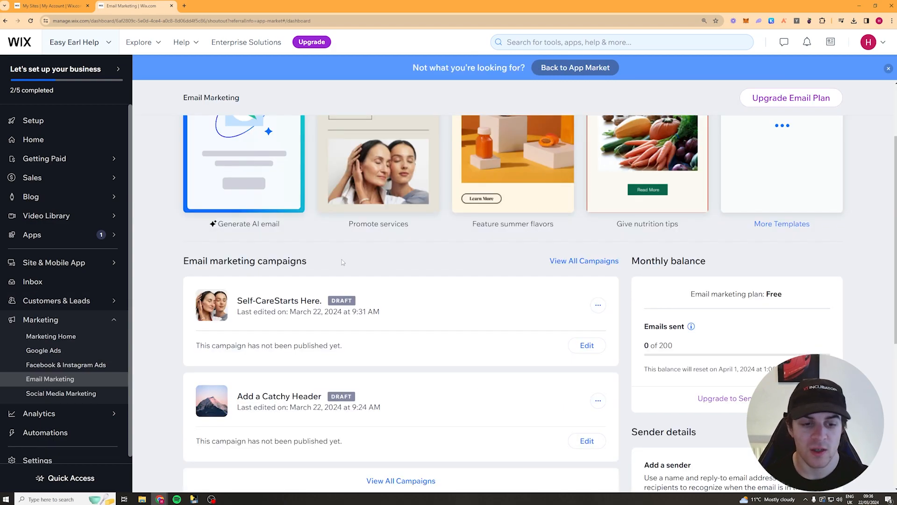
Open the "Self-CareStarts Here." draft campaign for editing and proceed to adding its recipients.
click(599, 305)
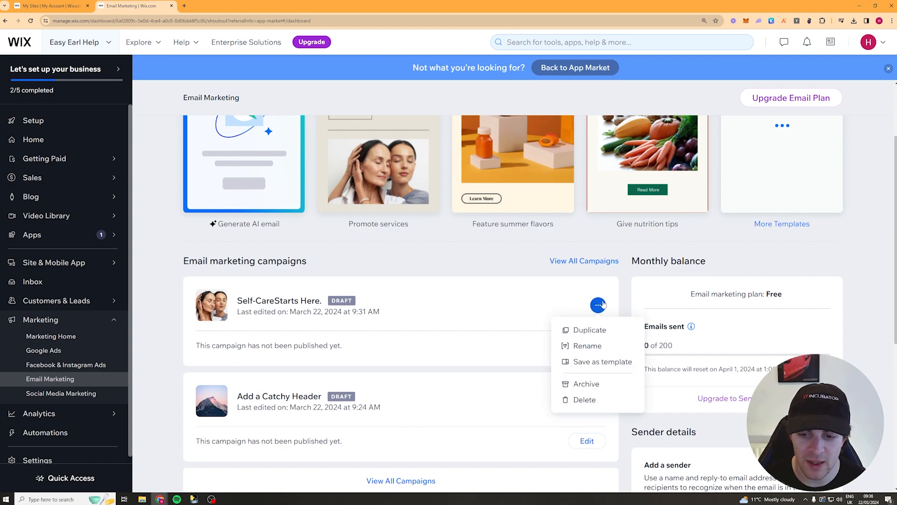
click(587, 348)
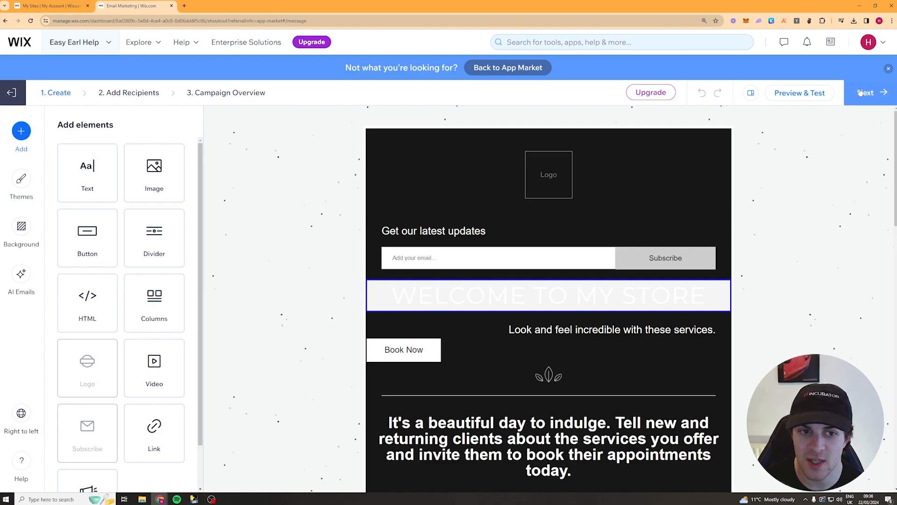
click(860, 92)
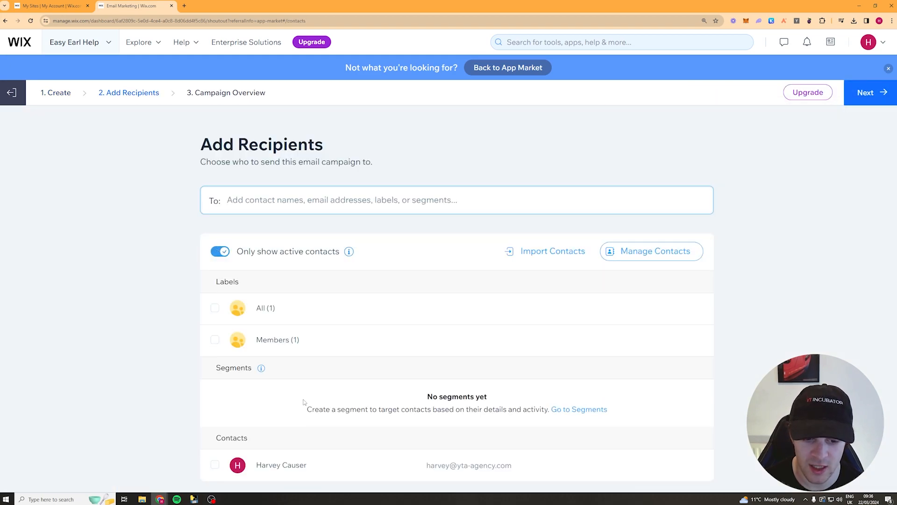
Choose the All label as the campaign's recipients and continue to the campaign overview.
drag(410, 400, 576, 401)
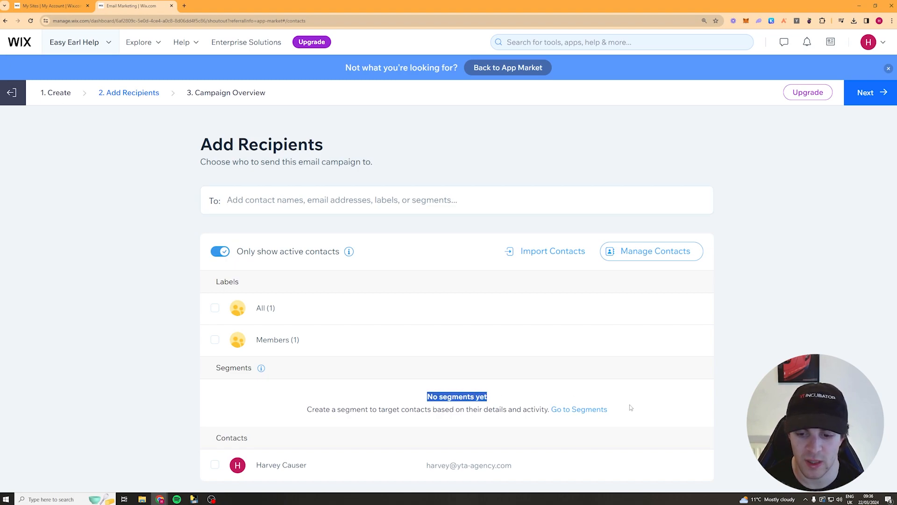
click(461, 398)
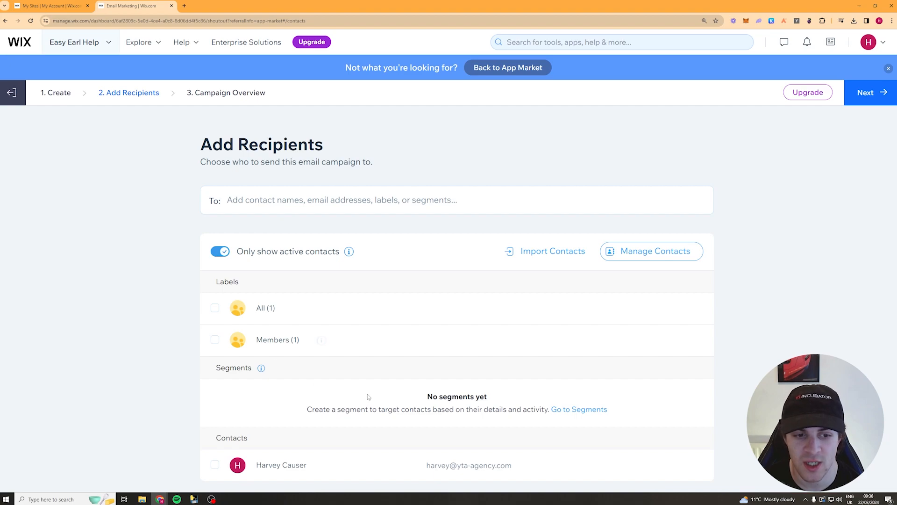
click(215, 308)
click(545, 146)
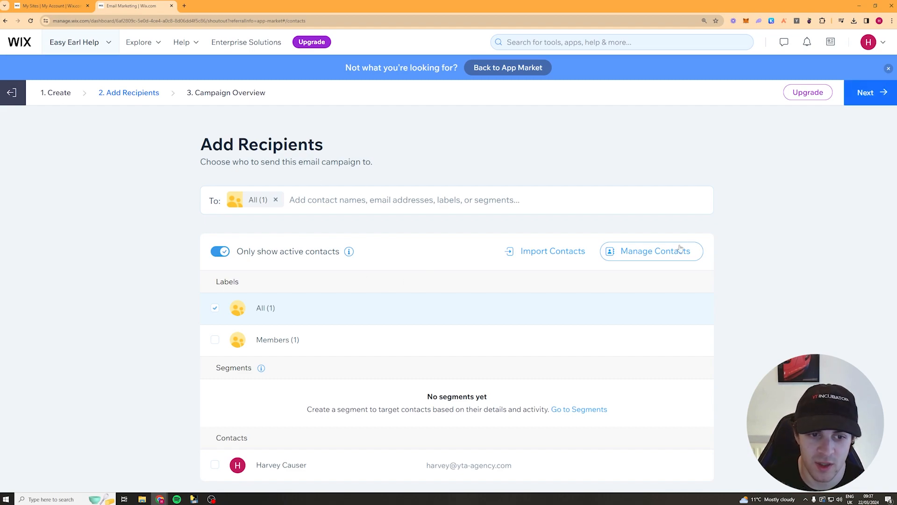
click(867, 93)
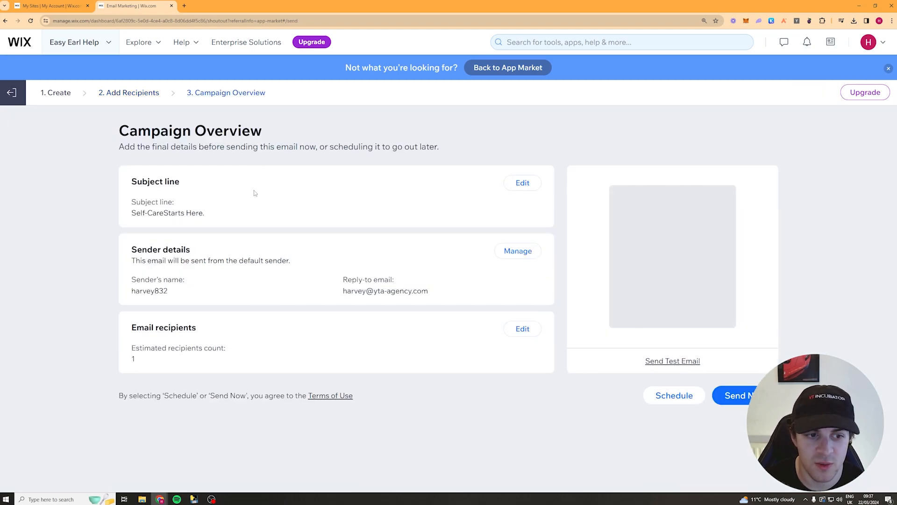
Replace the campaign's subject line with "This best seller is FINALLY back in stock!".
click(533, 184)
click(393, 231)
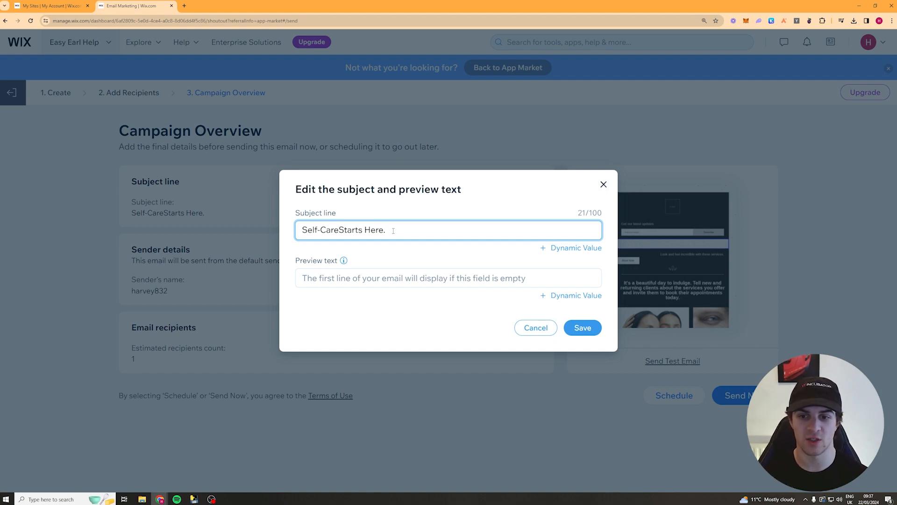
drag(393, 231, 262, 223)
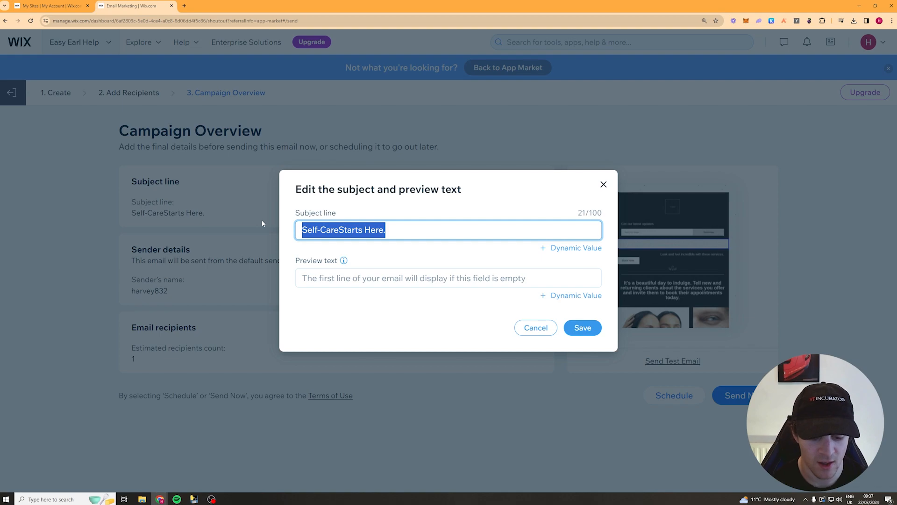
text(This best seller is FINALLY back in stock!)
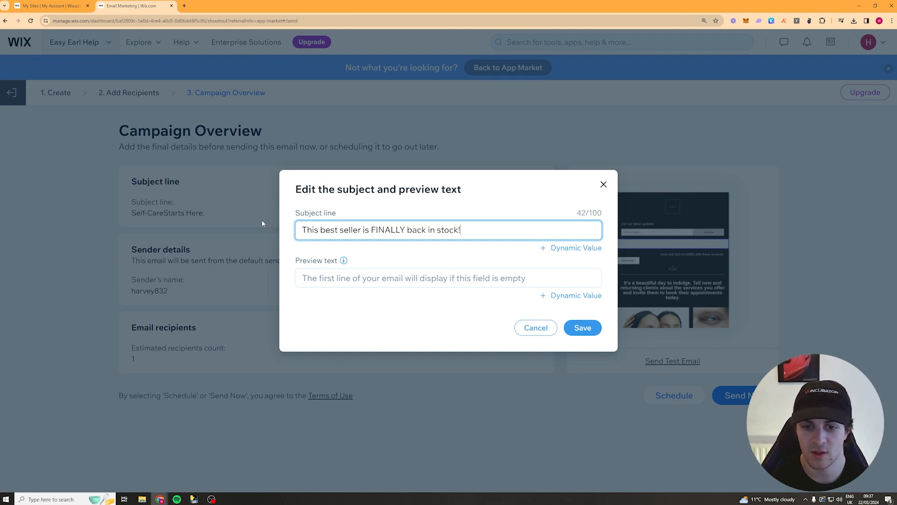
Enter the preview text "It sold out in 1 hour last time we restocked! Act fast.".
mouse_move(343, 260)
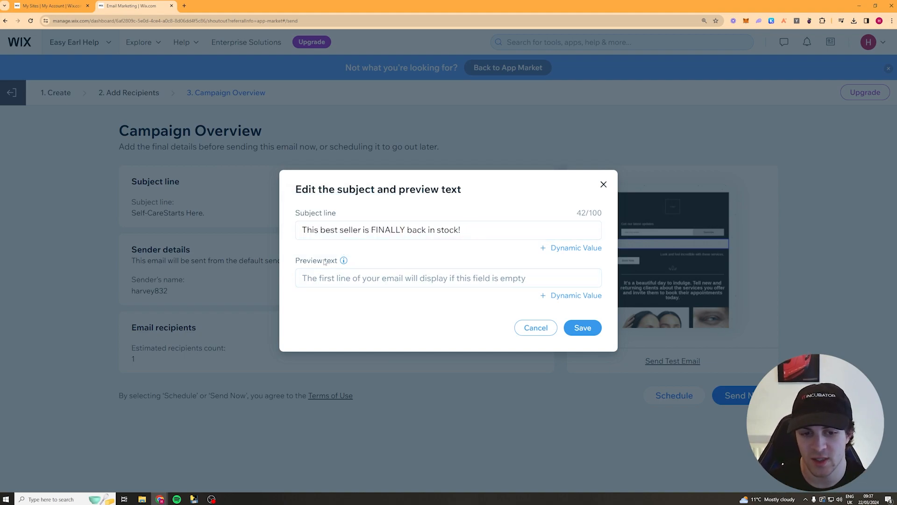
click(316, 273)
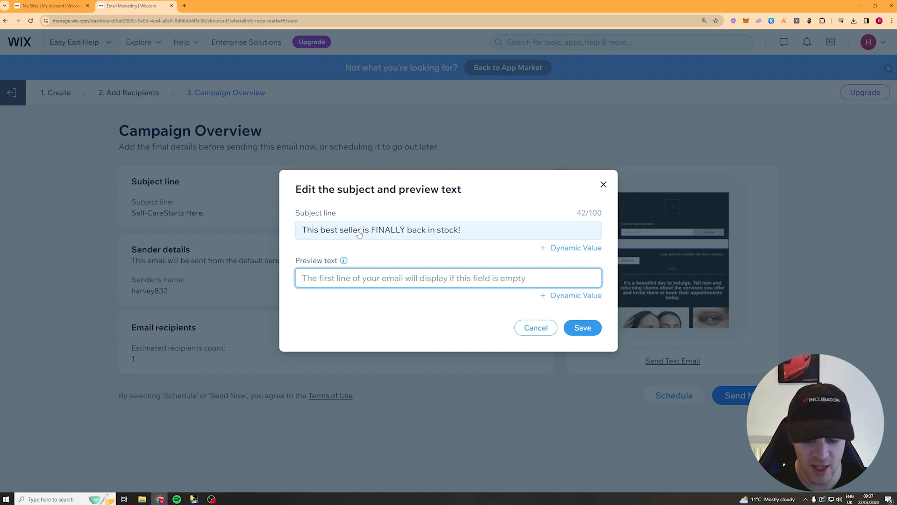
text(I)
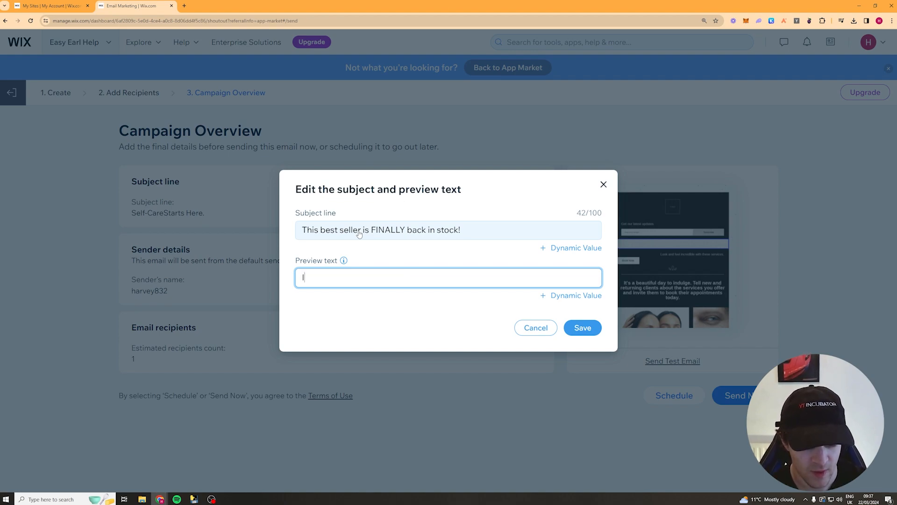
text(t sold out in )
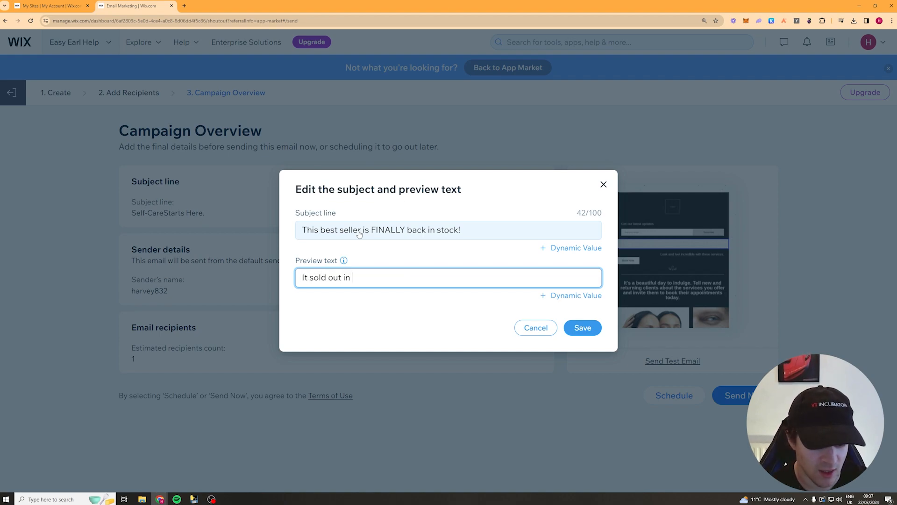
text(1 ho)
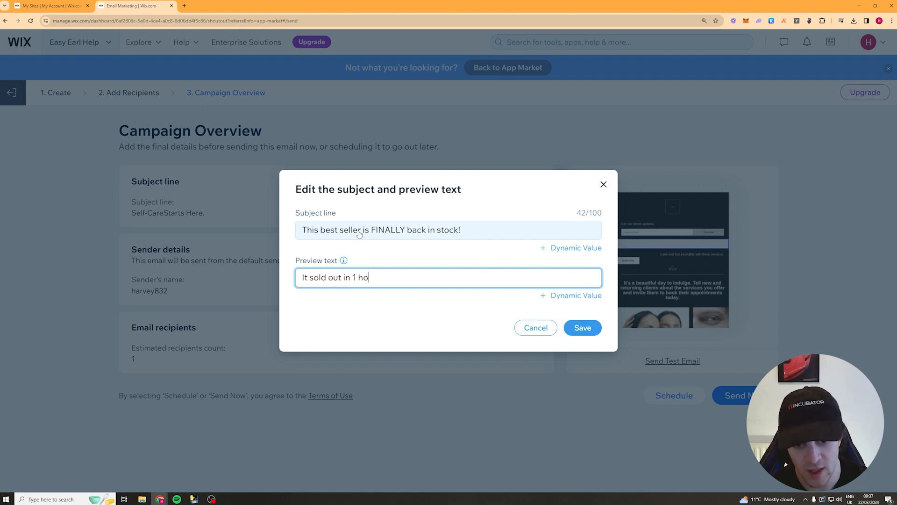
text(ur last time we res)
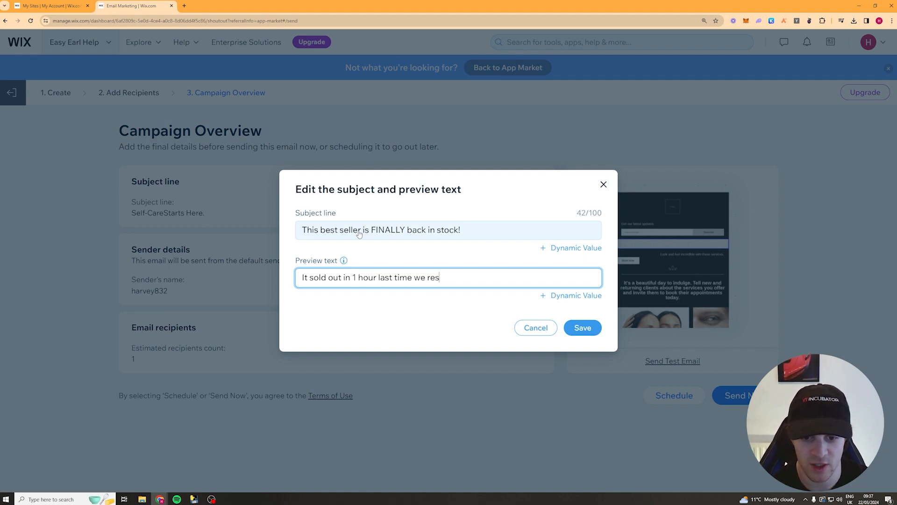
text(tocked!)
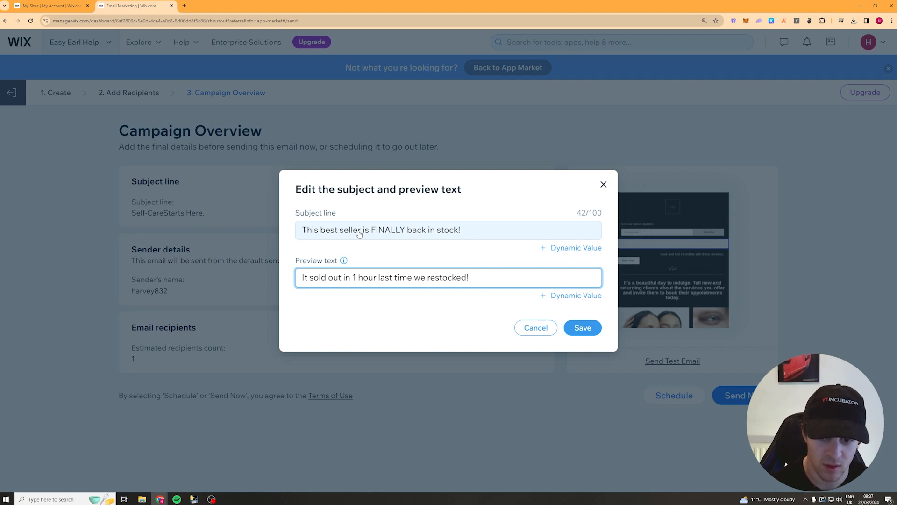
text( Act fast.)
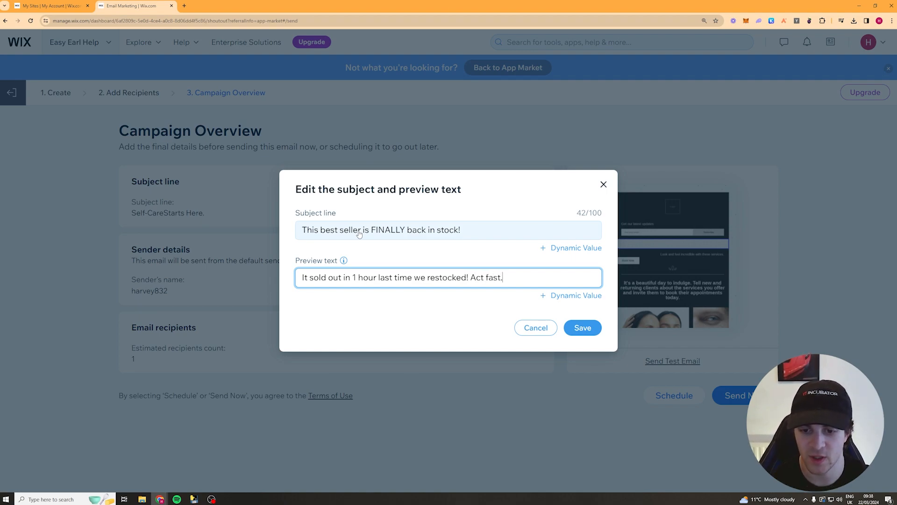
Start adding a dynamic value to the subject line and choose Contact First Name as the value.
click(581, 251)
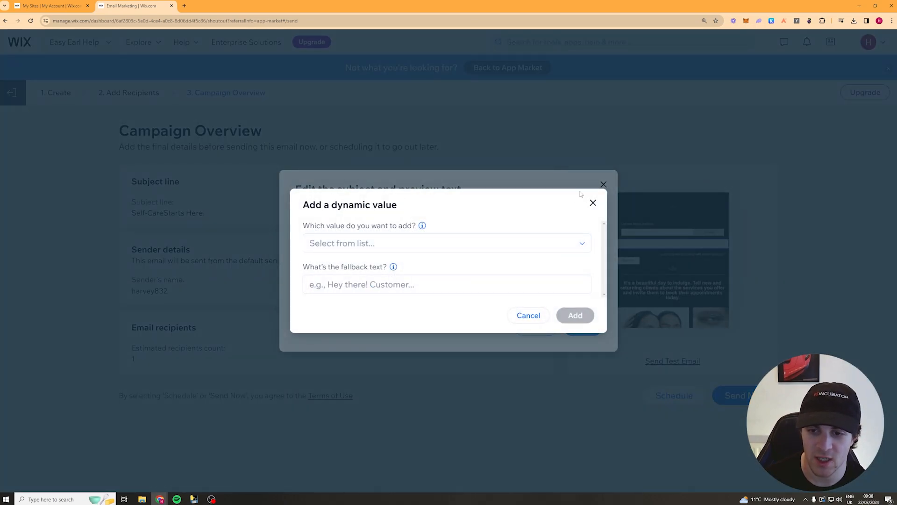
click(466, 243)
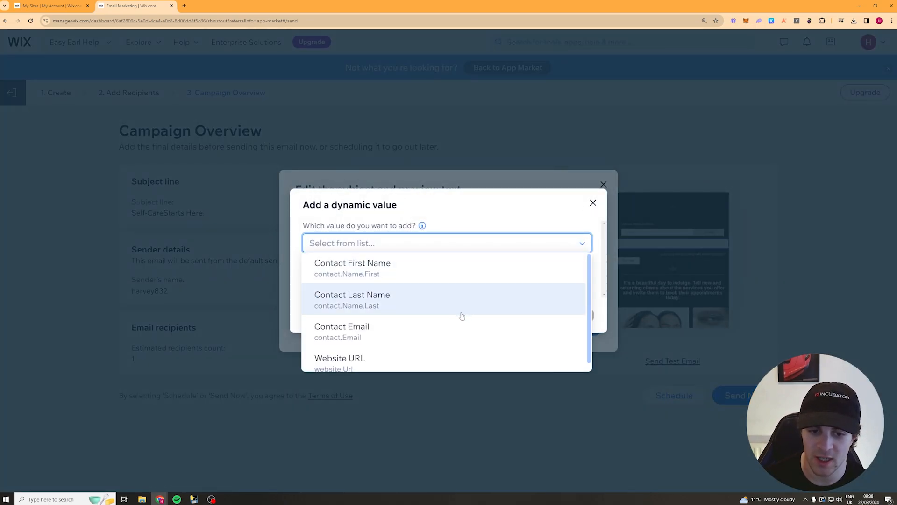
click(461, 197)
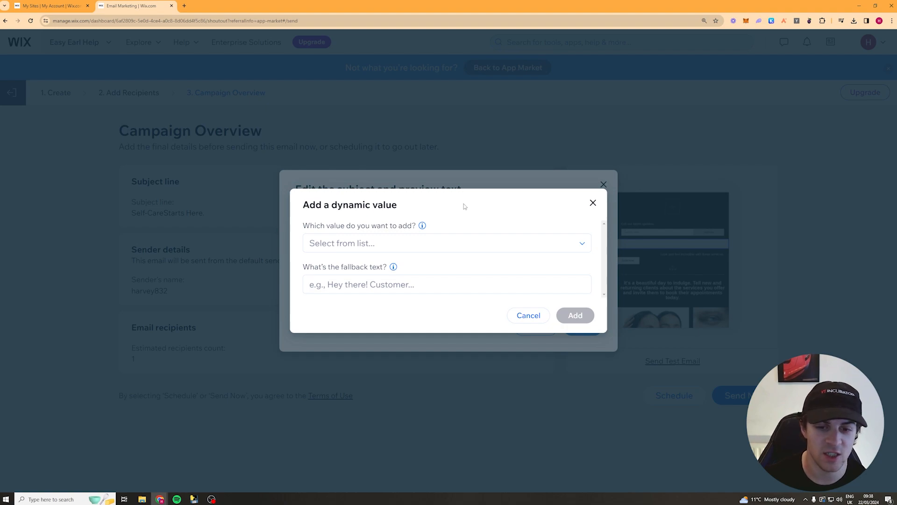
click(490, 239)
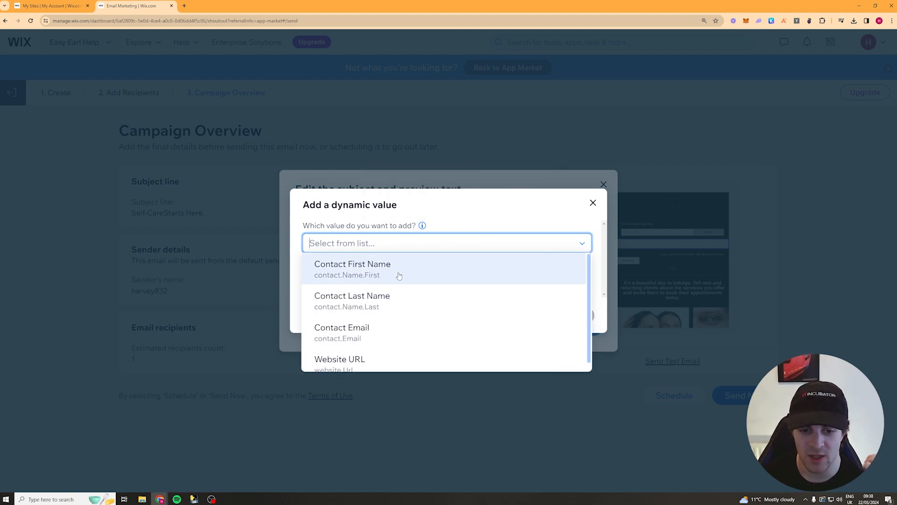
scroll(370, 346, down, 1)
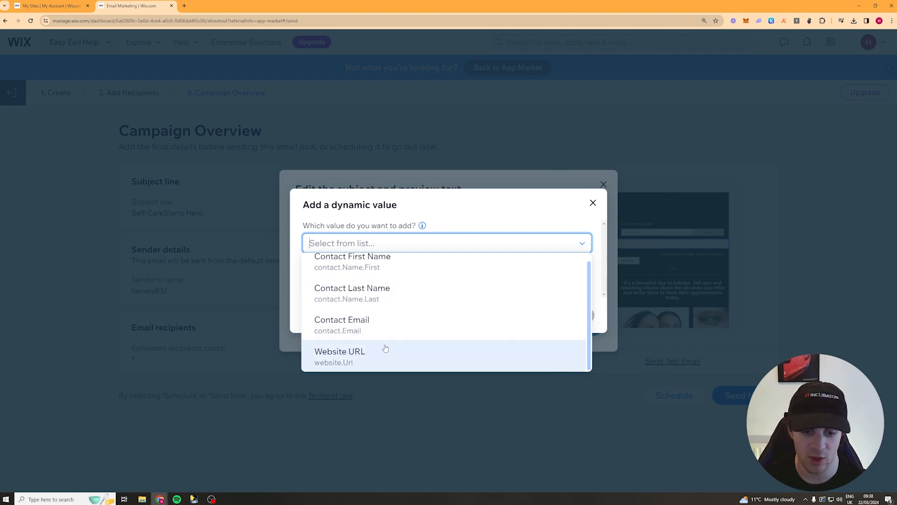
click(384, 271)
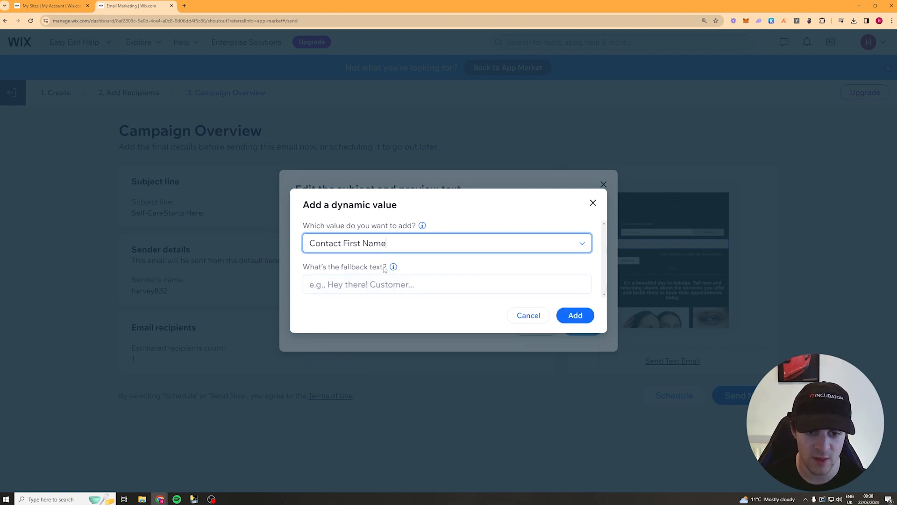
Set the dynamic value's fallback text to "Hey there!" and add it to the subject line.
click(418, 286)
text(H)
key(BackSpace)
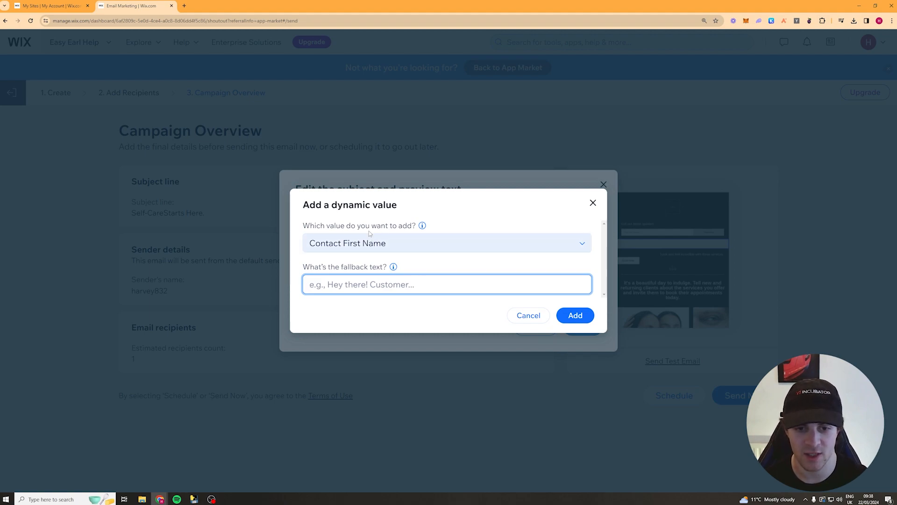
text(Hey there!)
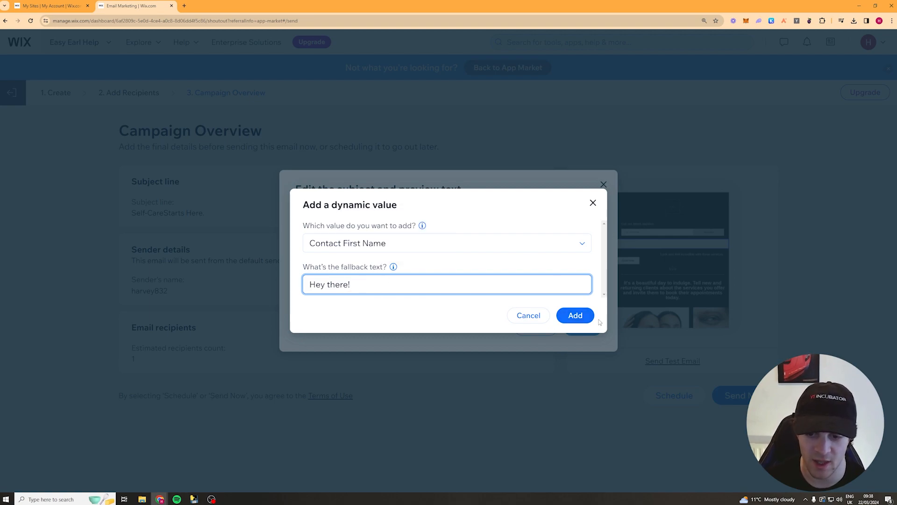
click(575, 315)
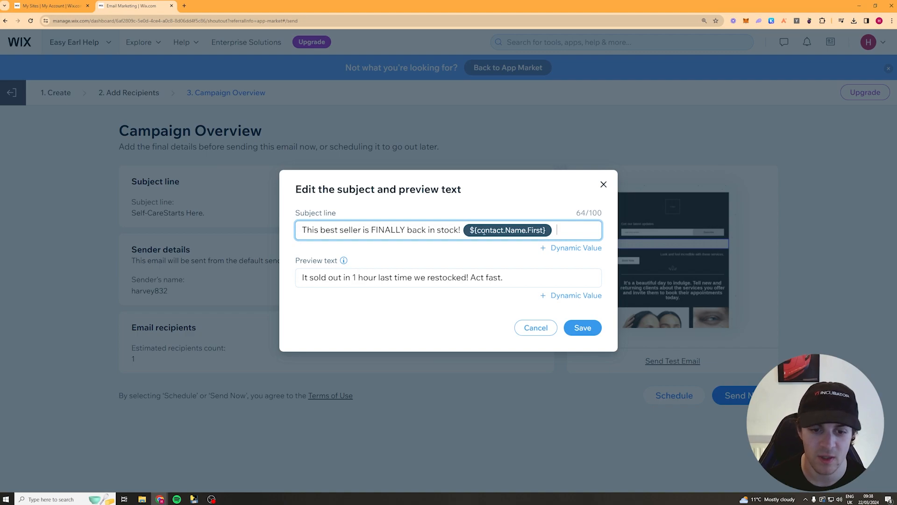
Leave the preview text without a dynamic value and save the campaign's subject line and preview text.
click(560, 295)
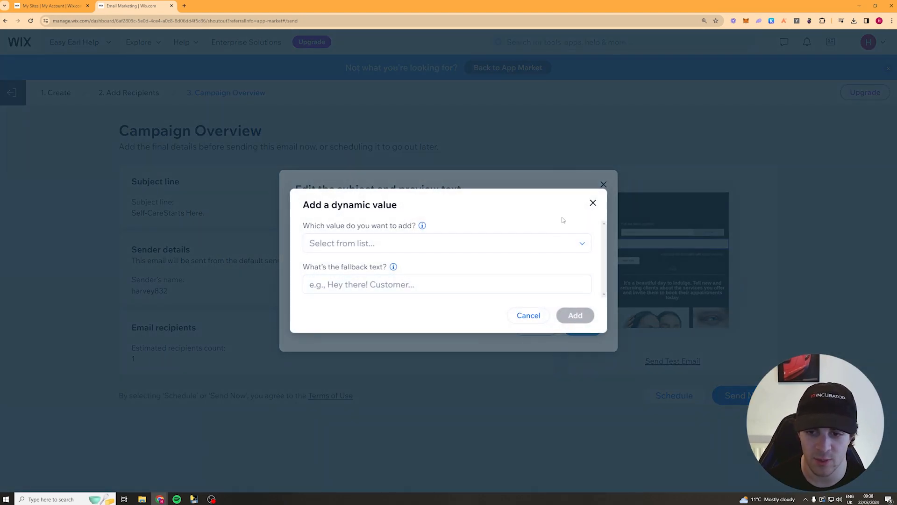
click(593, 204)
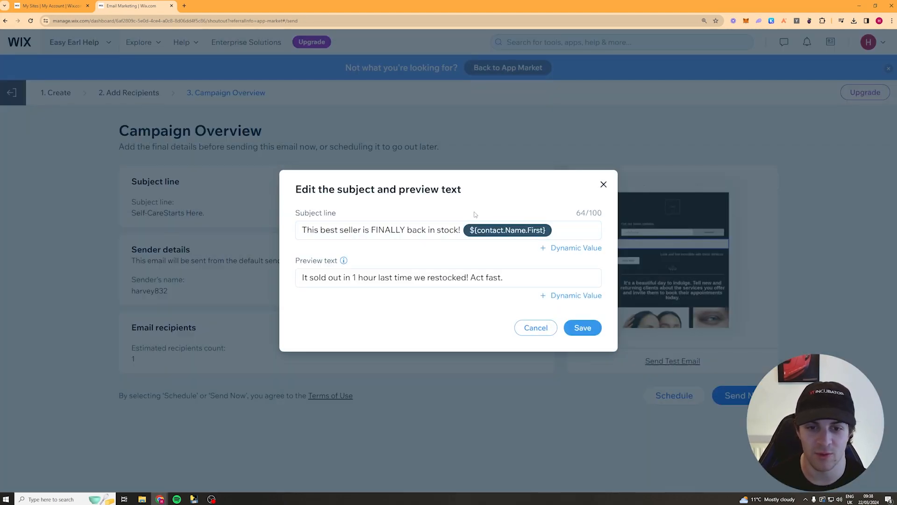
click(584, 329)
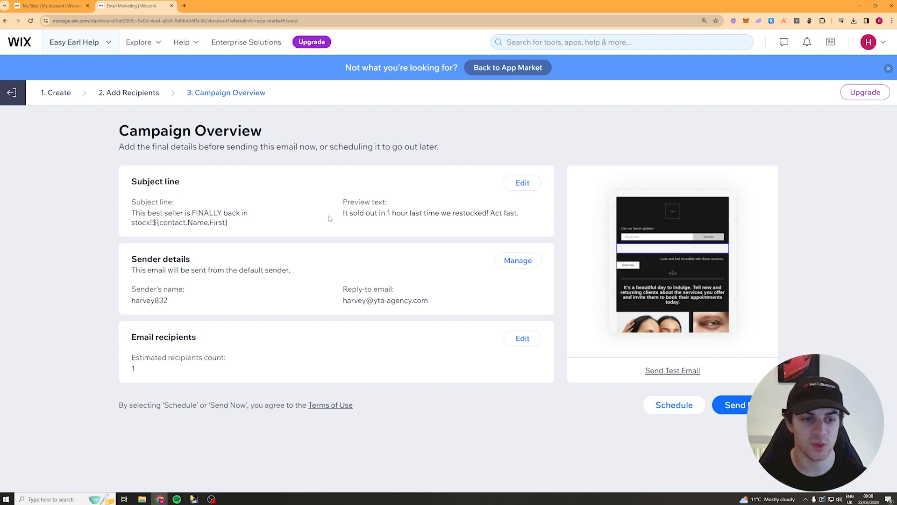
Review the campaign's sender name and reply-to email form, close it unsaved, and check the email recipients section.
click(499, 260)
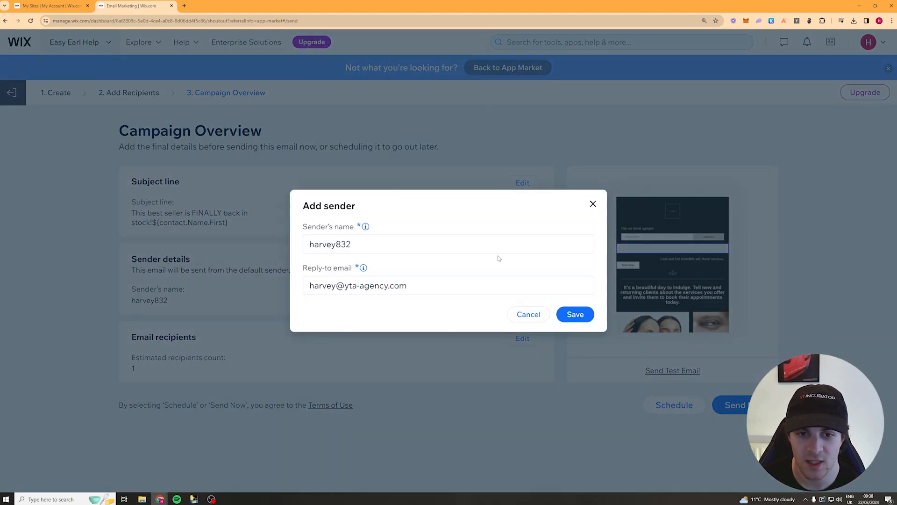
mouse_move(364, 226)
drag(353, 243, 295, 243)
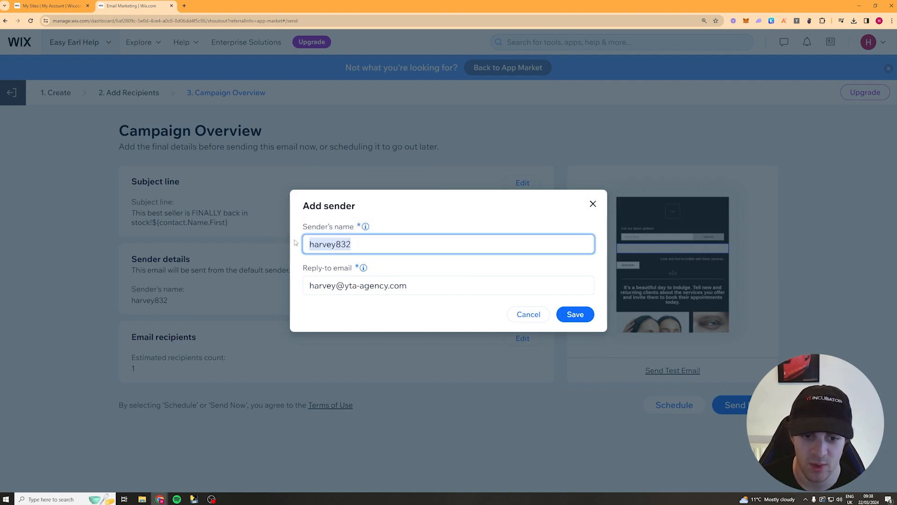
click(366, 244)
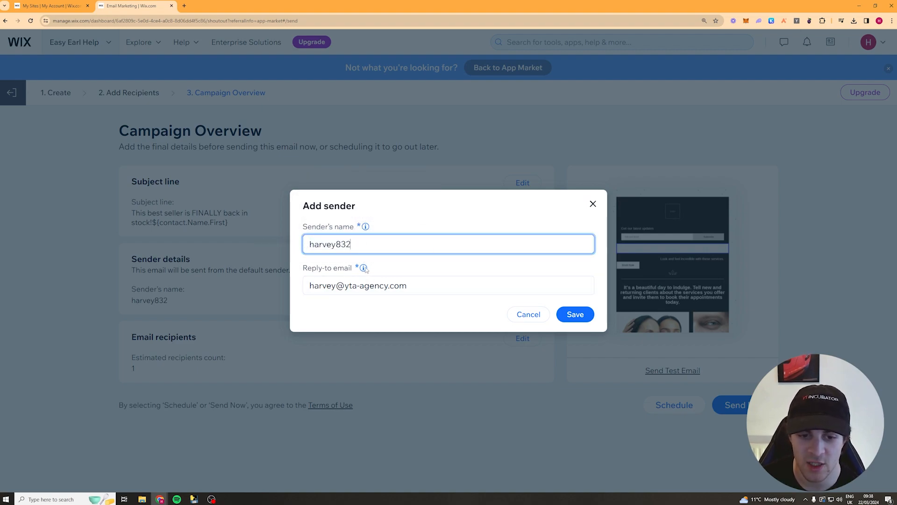
click(594, 205)
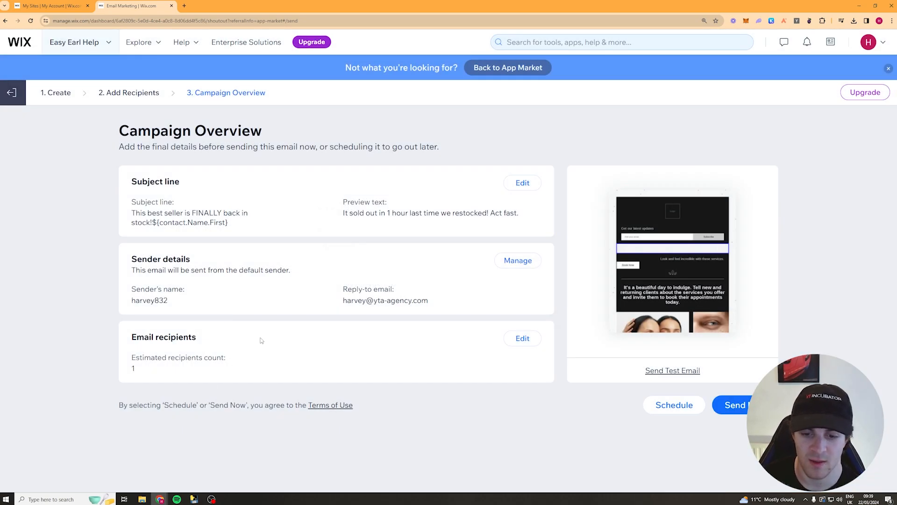
drag(129, 338, 252, 368)
click(233, 347)
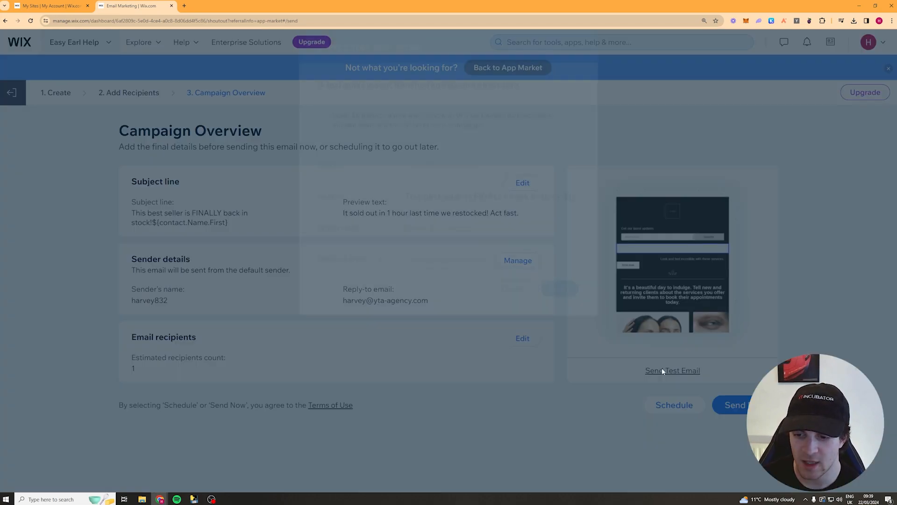
Open the free test email form, examine its subject field, and close it without sending.
click(661, 369)
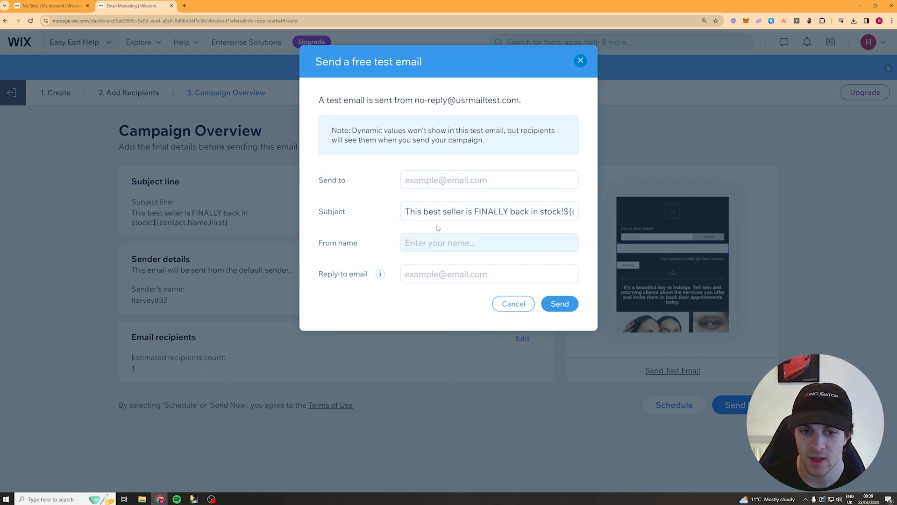
drag(477, 213, 585, 214)
click(508, 212)
click(580, 61)
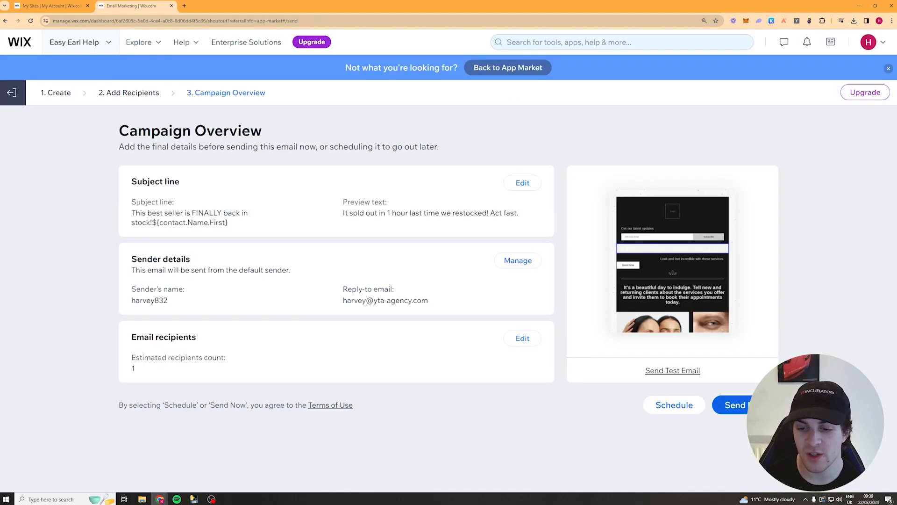
Try to schedule the campaign and dismiss the sender form.
click(678, 405)
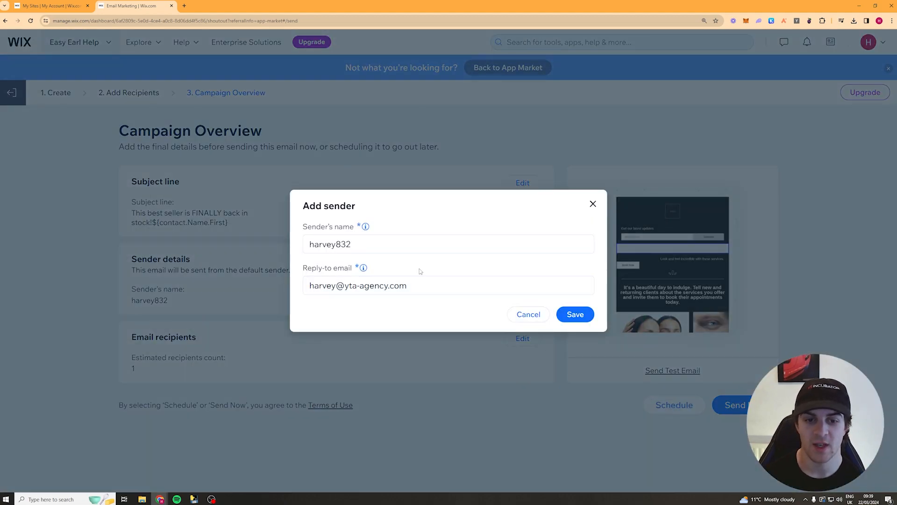
click(593, 204)
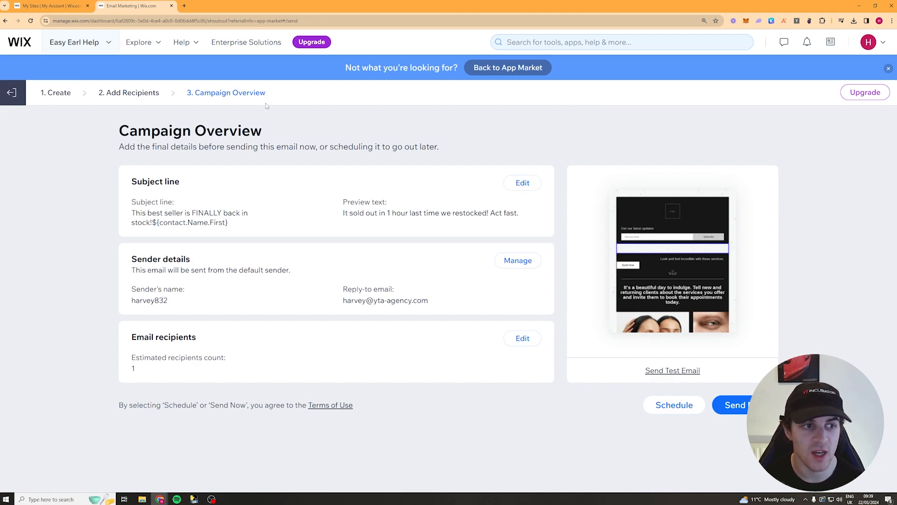
Return to the Email Marketing dashboard and add a sender, saving the prefilled sender's name and reply-to email.
click(11, 92)
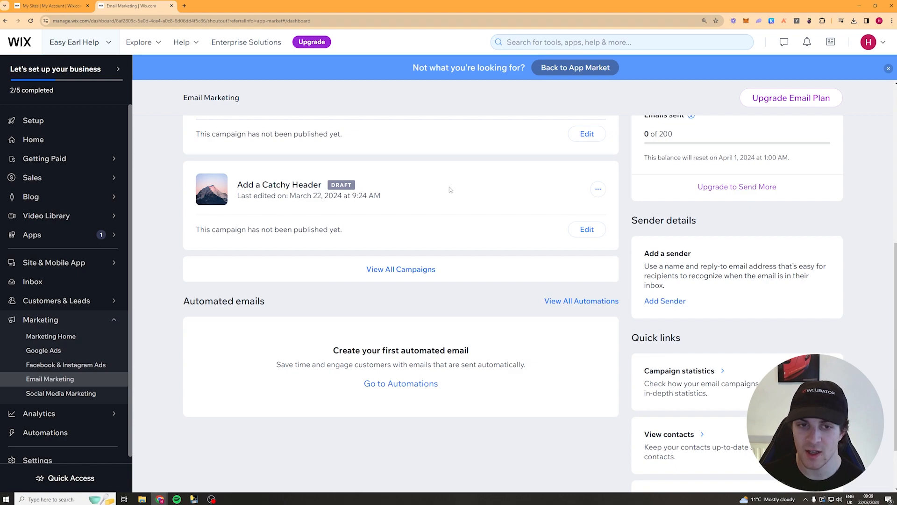
scroll(456, 284, up, 3)
scroll(456, 283, down, 4)
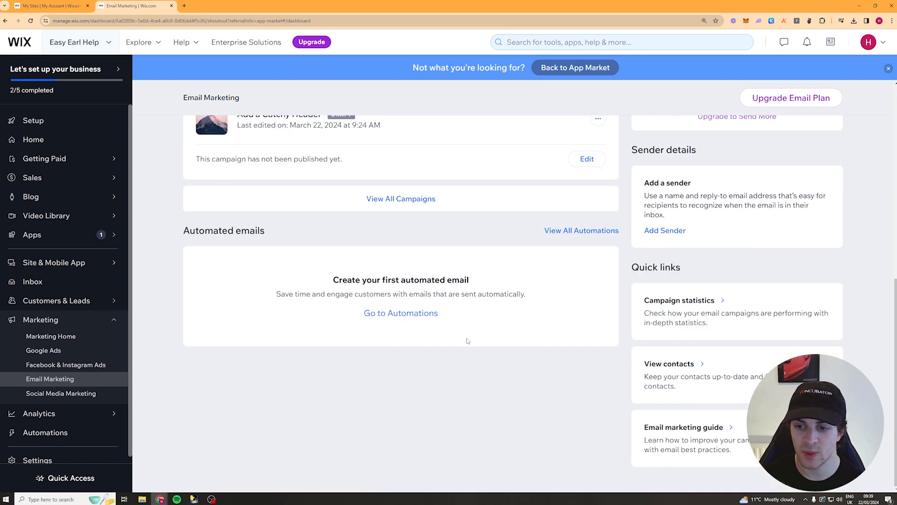
click(665, 233)
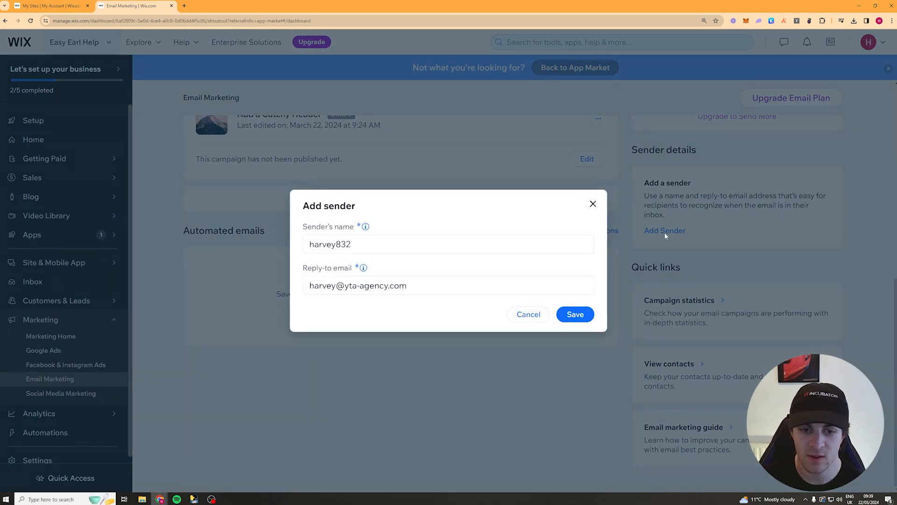
double_click(425, 241)
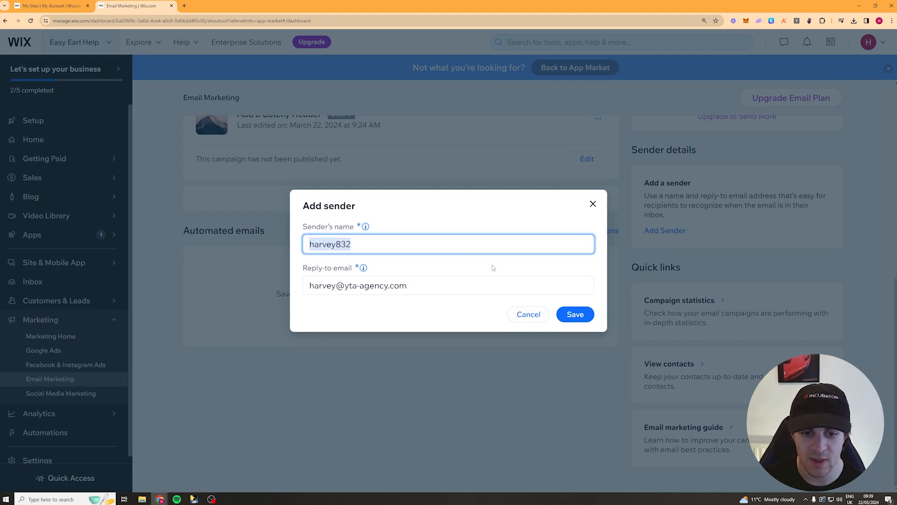
click(574, 314)
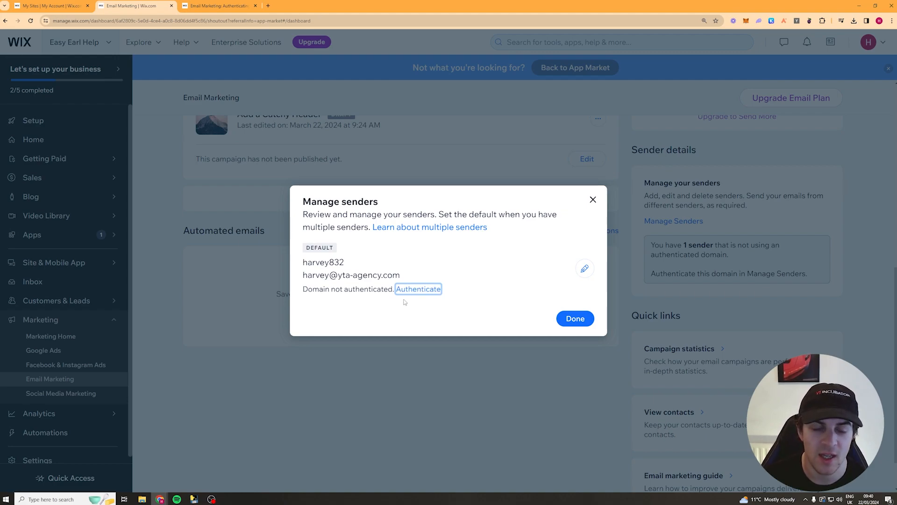
Open the guide for authenticating the sender's custom email domain and read through its DNS record instructions.
drag(497, 228, 310, 214)
click(305, 213)
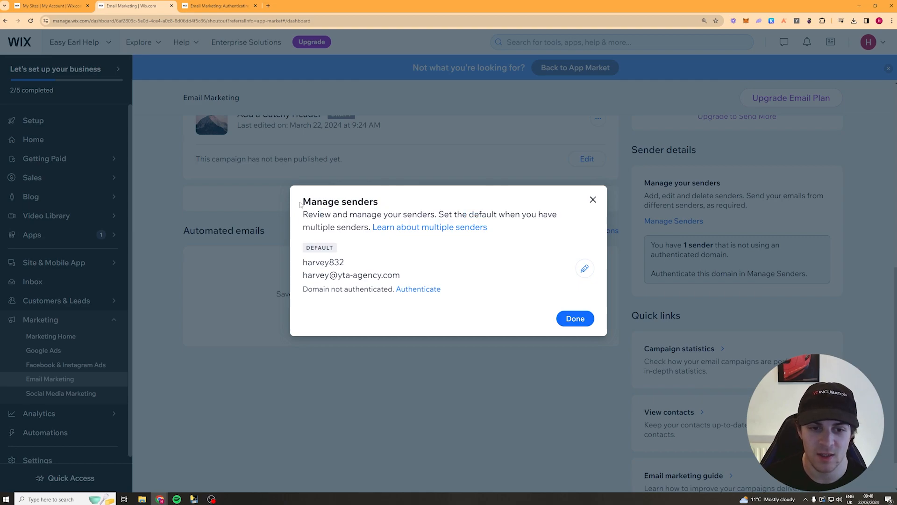
click(419, 290)
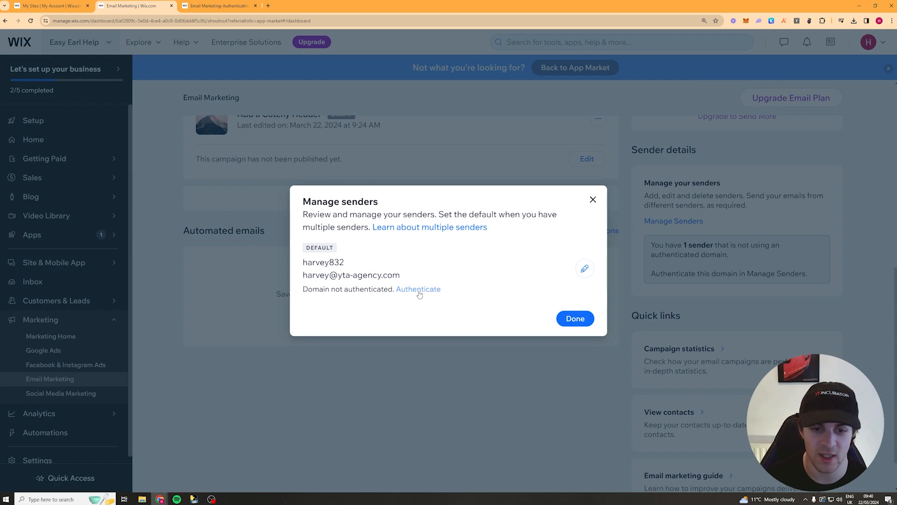
scroll(297, 217, down, 15)
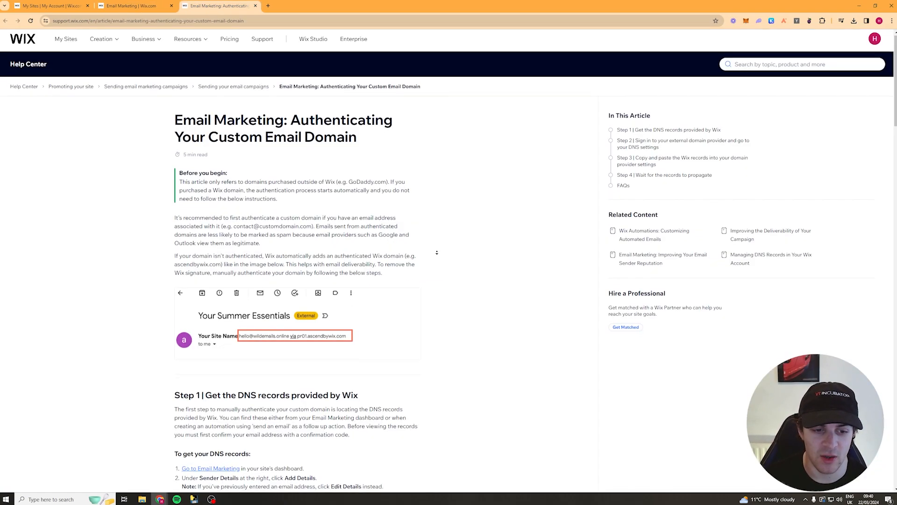
scroll(487, 288, down, 10)
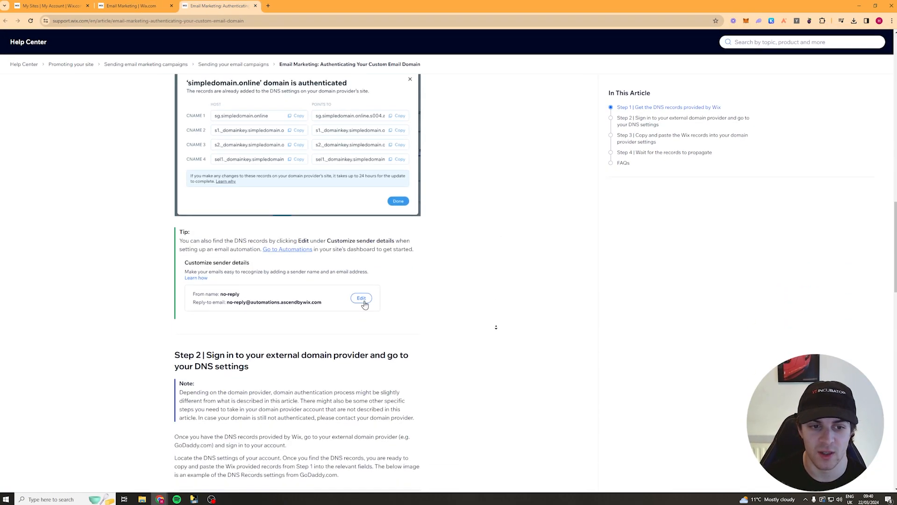
scroll(485, 252, down, 10)
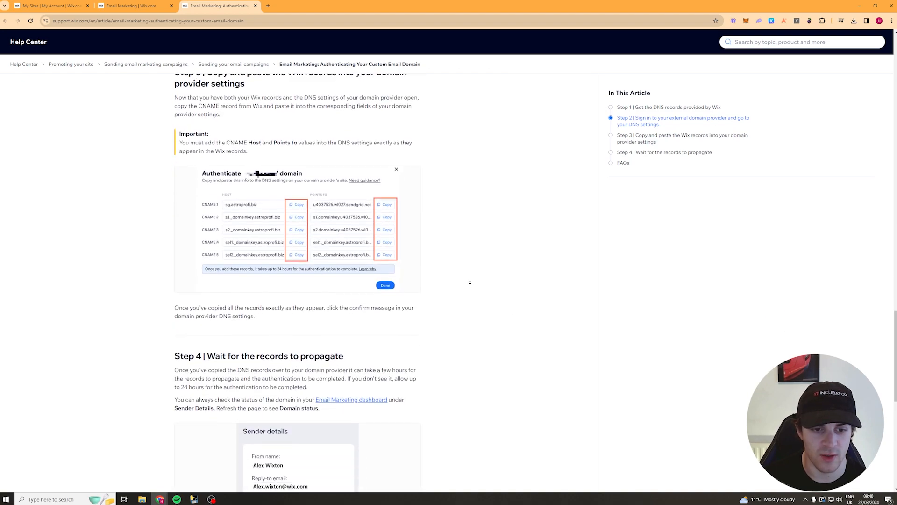
scroll(492, 307, up, 20)
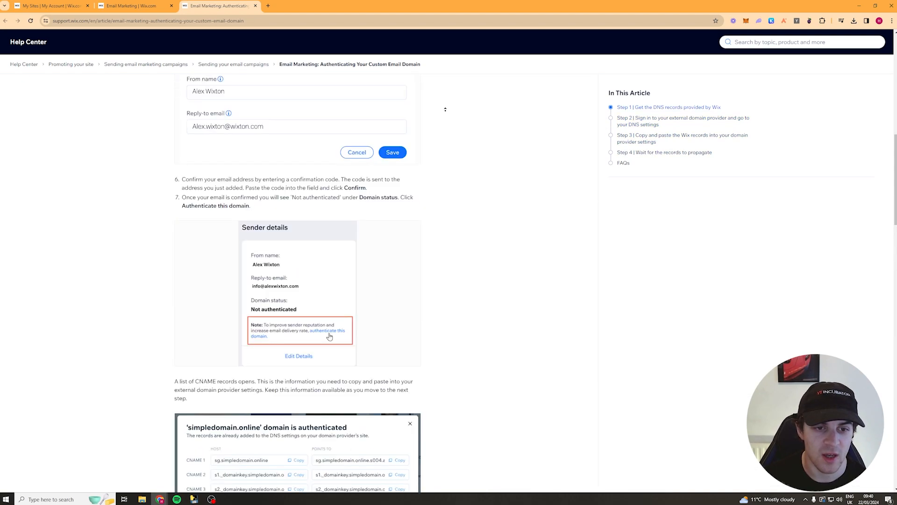
scroll(453, 270, down, 9)
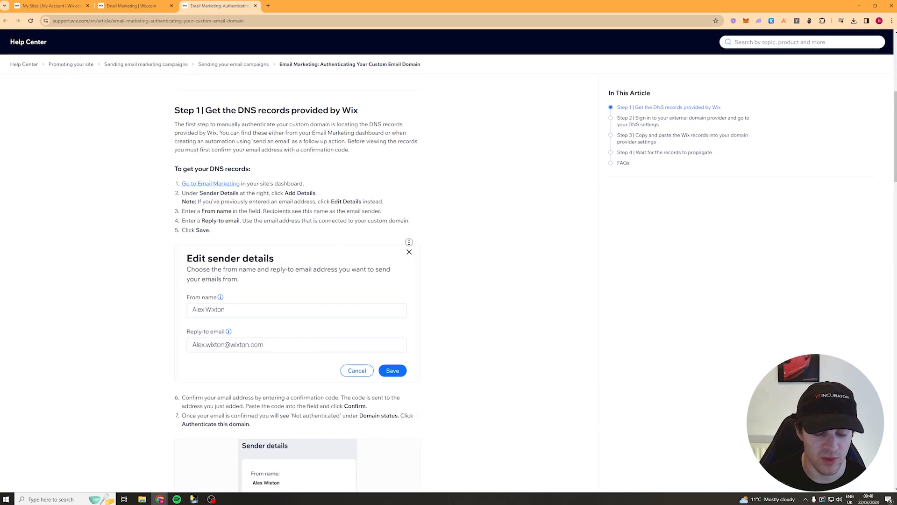
scroll(446, 128, up, 9)
click(135, 5)
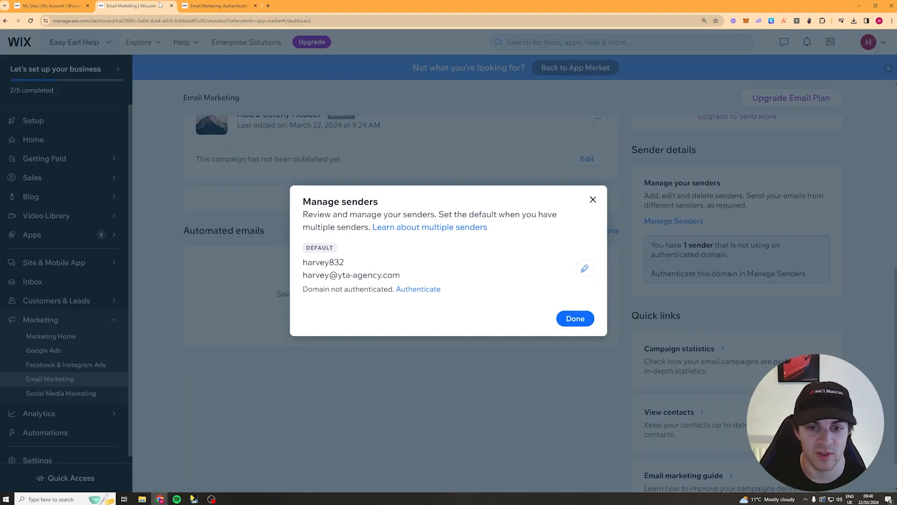
Finish managing the senders and return to the email marketing campaigns list.
click(567, 318)
scroll(533, 339, up, 2)
scroll(485, 249, up, 3)
scroll(524, 217, up, 3)
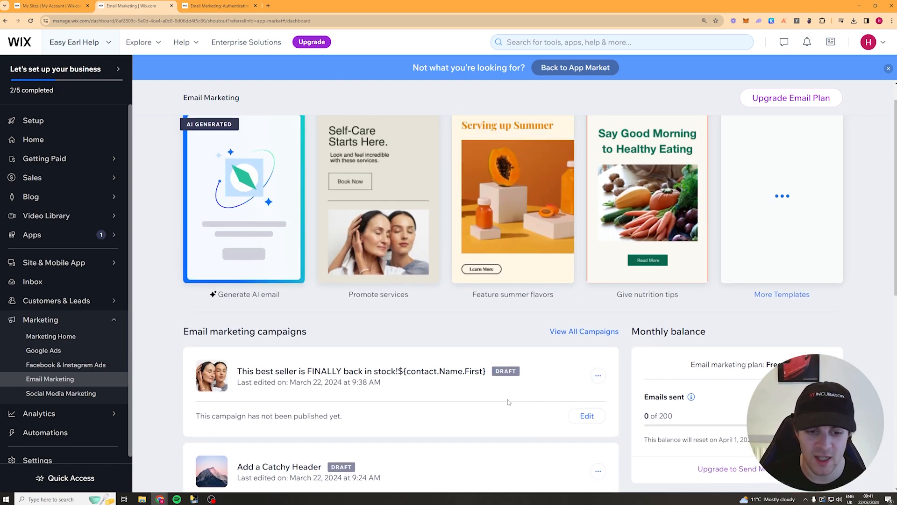
drag(239, 371, 570, 385)
click(492, 370)
scroll(486, 372, up, 1)
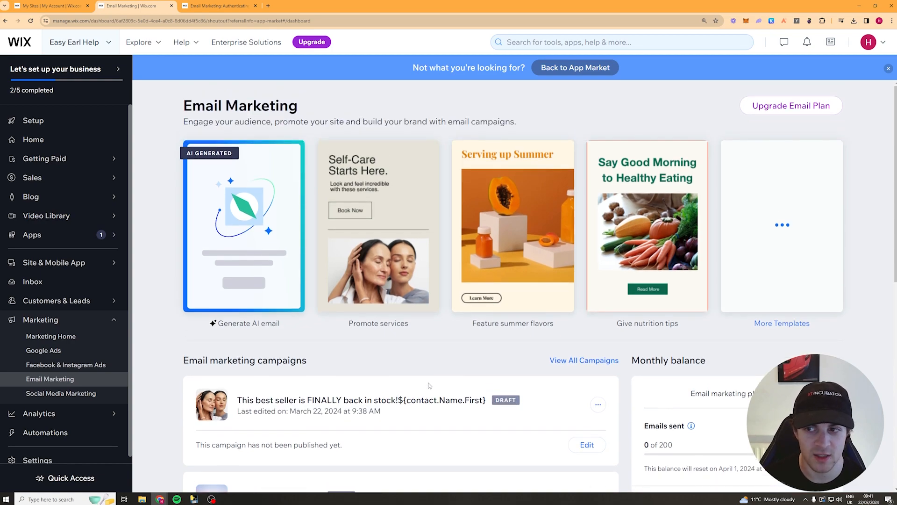
scroll(418, 386, down, 3)
scroll(417, 390, down, 2)
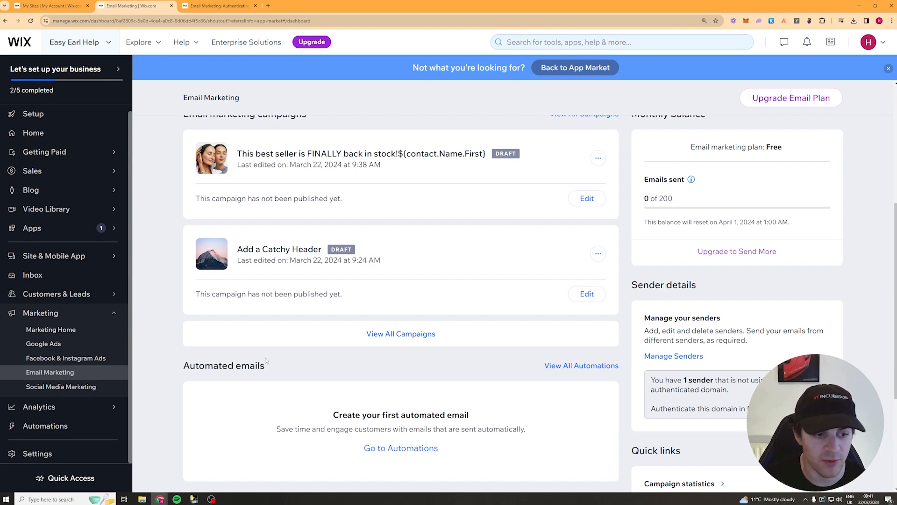
Open the Forms & Submissions page under Customers & Leads and look over its website and standalone form sections.
mouse_move(100, 298)
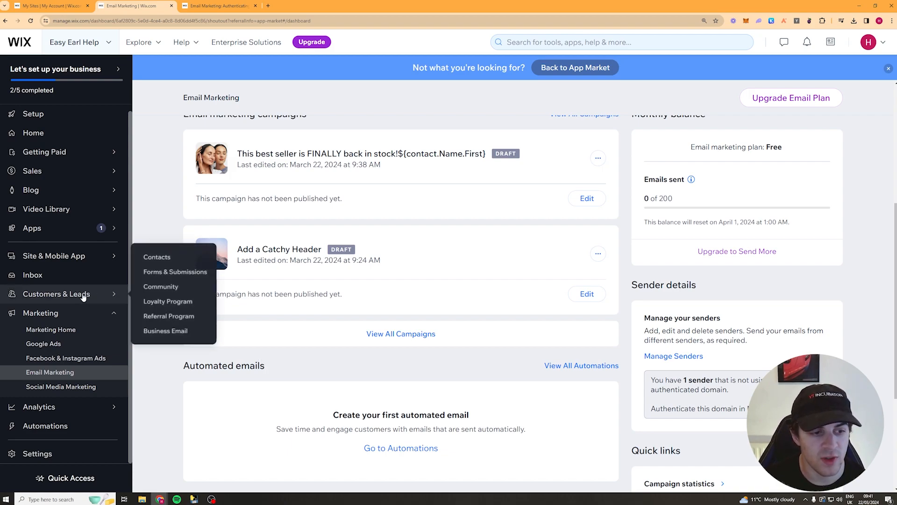
click(191, 276)
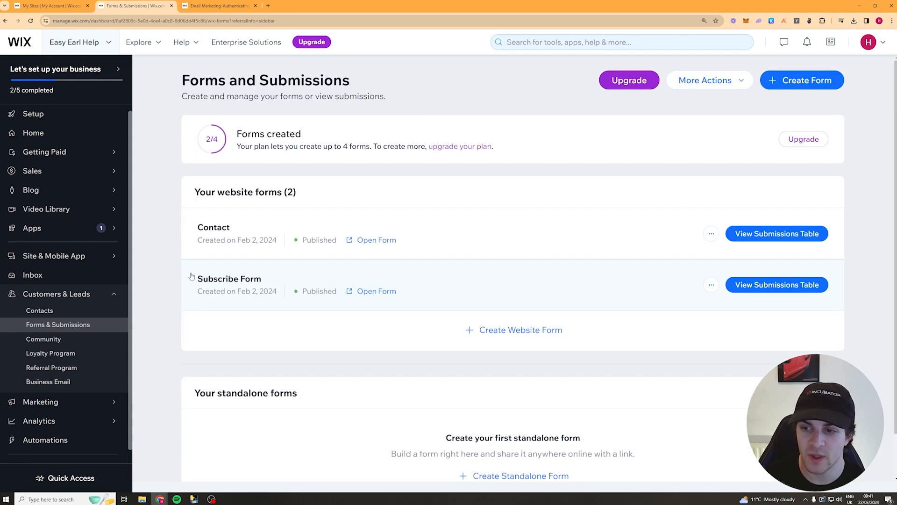
scroll(407, 318, down, 1)
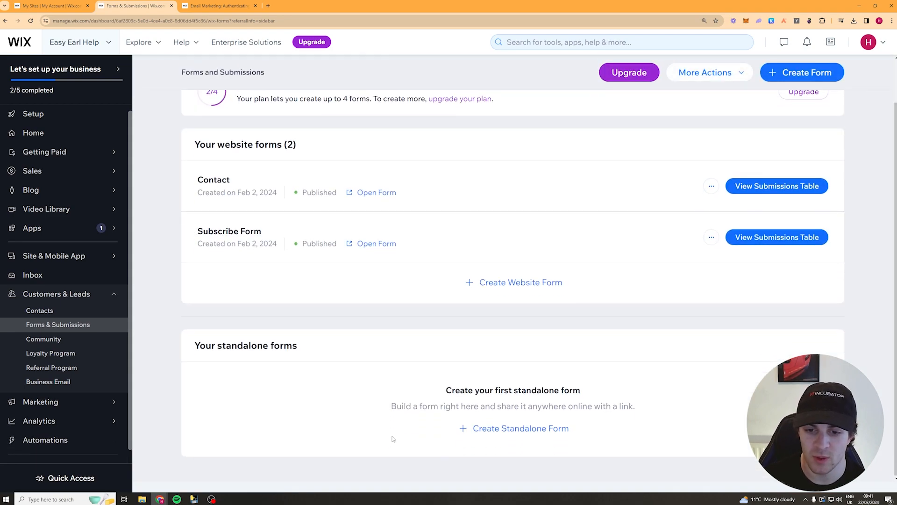
scroll(390, 434, up, 1)
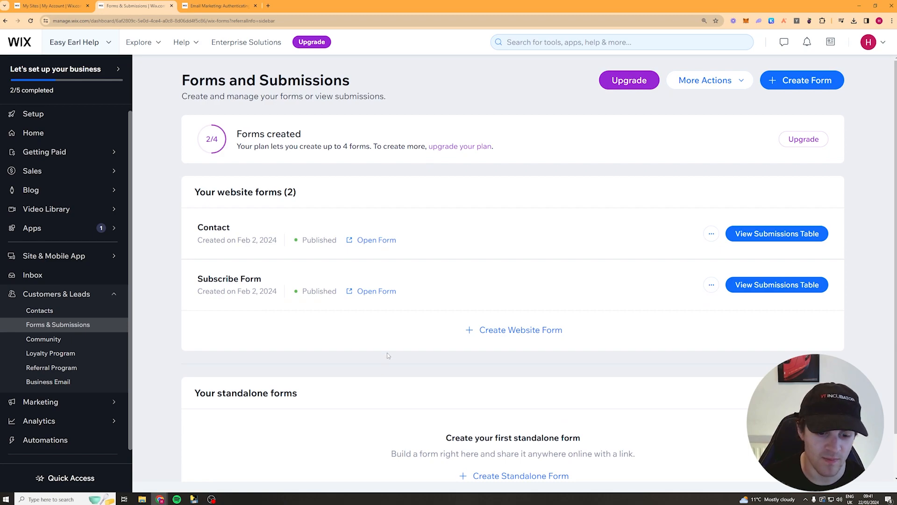
scroll(387, 355, down, 1)
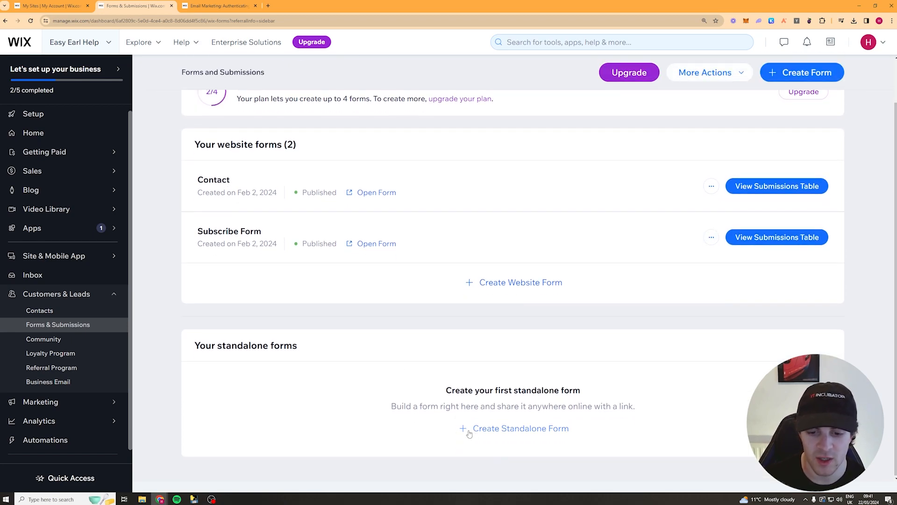
scroll(444, 374, up, 1)
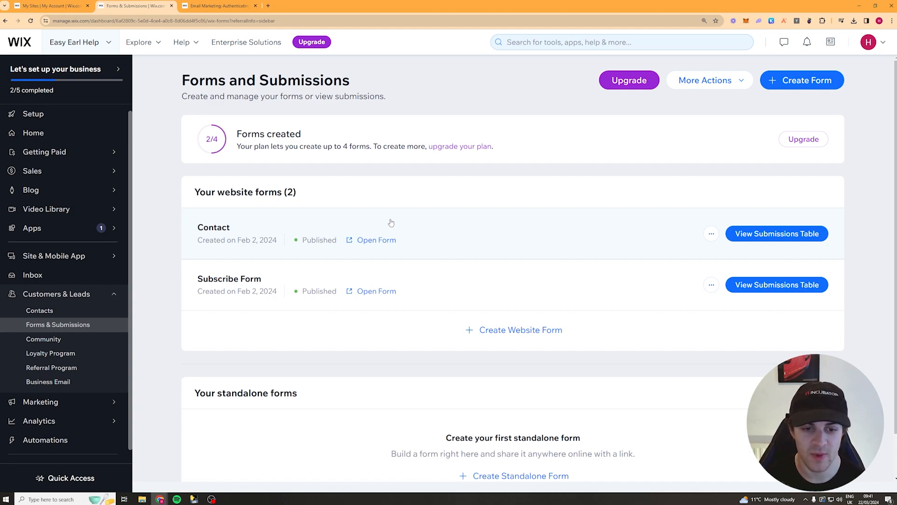
scroll(391, 222, down, 1)
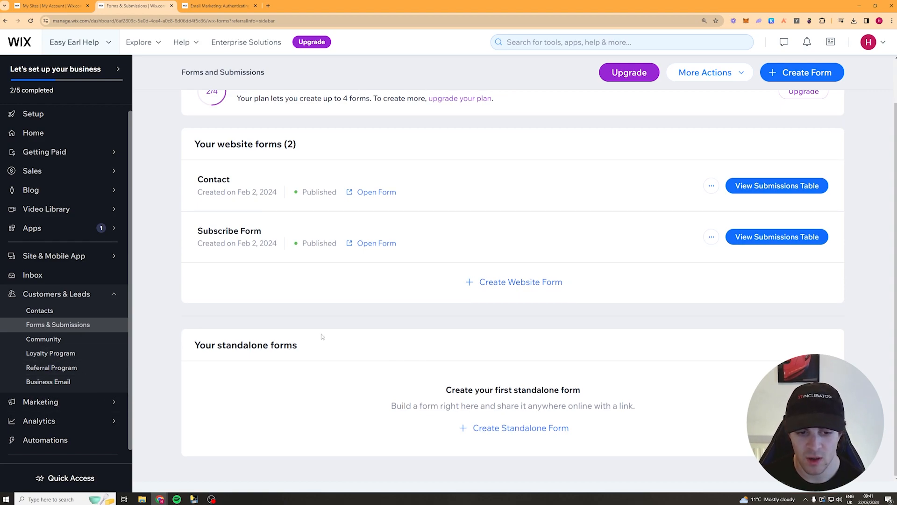
Create a standalone form from the Contact info template.
click(510, 434)
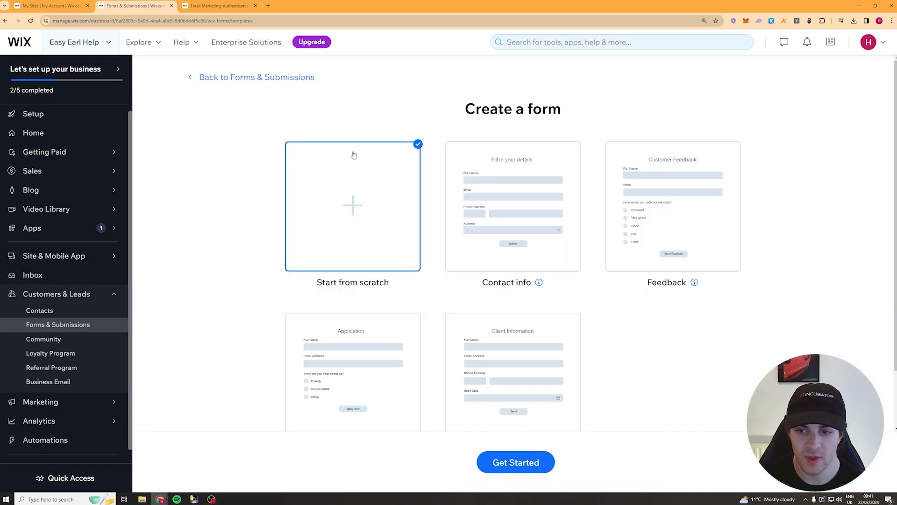
scroll(354, 155, down, 2)
scroll(420, 201, up, 2)
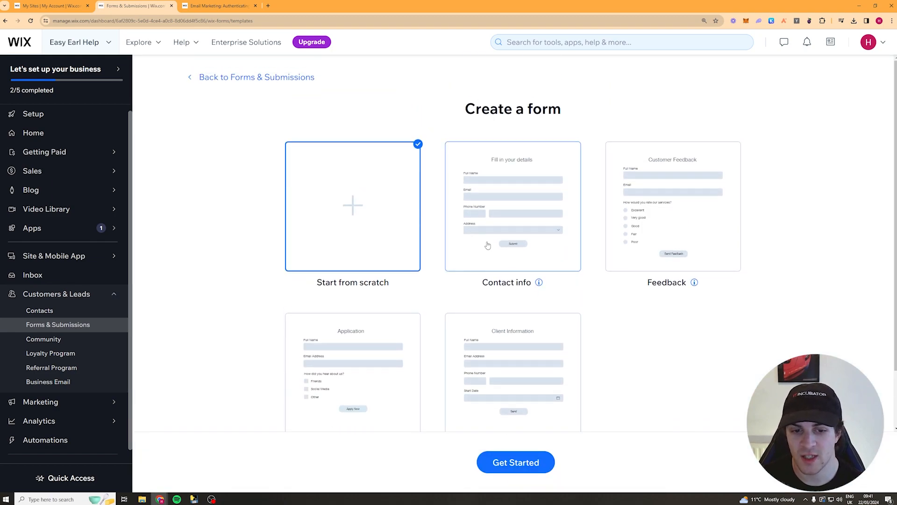
scroll(349, 239, down, 2)
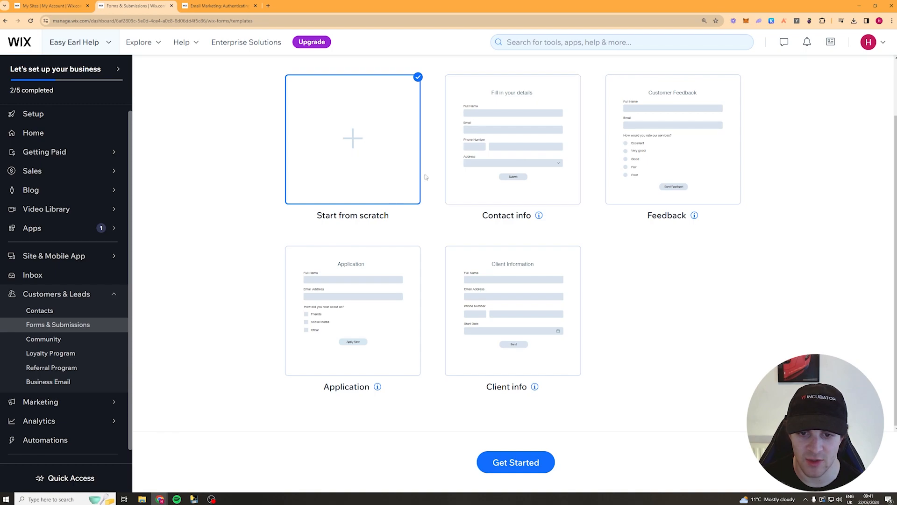
click(502, 149)
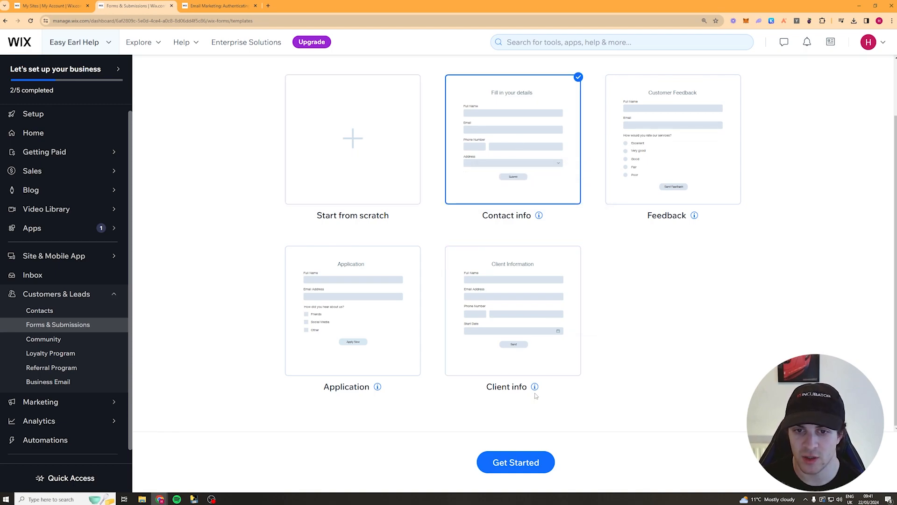
click(513, 462)
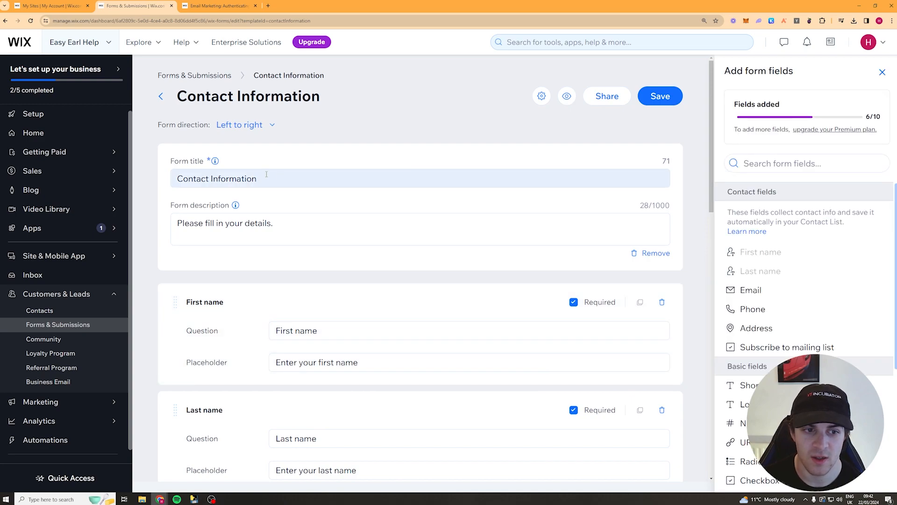
Examine the Contact Information form's title, description and its name, email, phone and address fields.
scroll(267, 174, down, 2)
scroll(243, 172, up, 2)
mouse_move(207, 164)
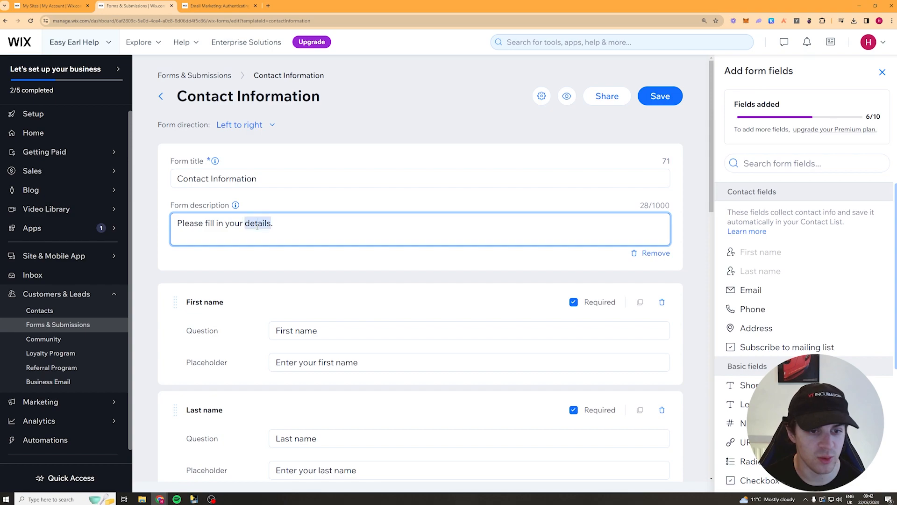
scroll(309, 215, down, 1)
scroll(310, 234, down, 15)
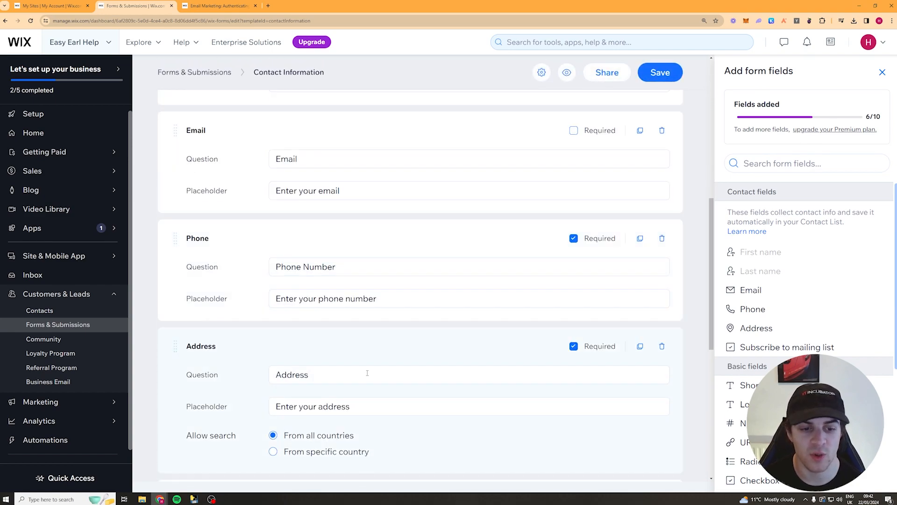
scroll(495, 290, up, 15)
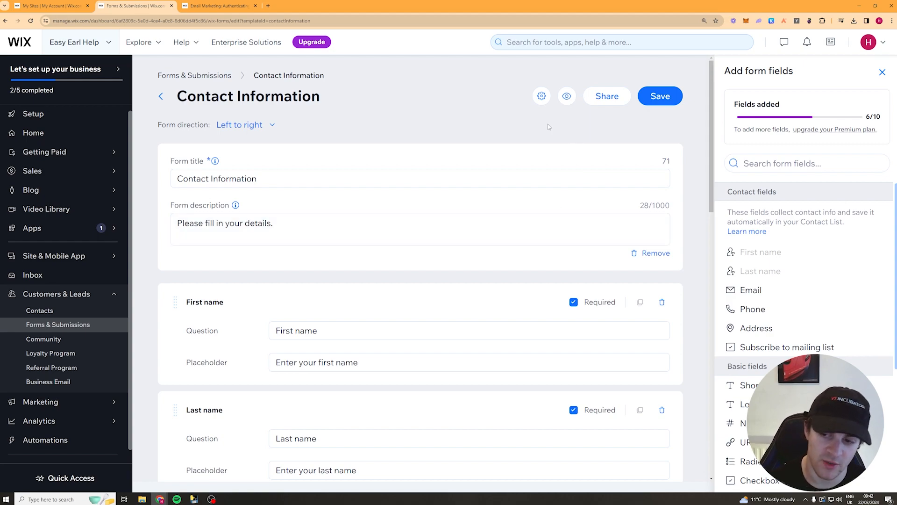
scroll(311, 206, down, 5)
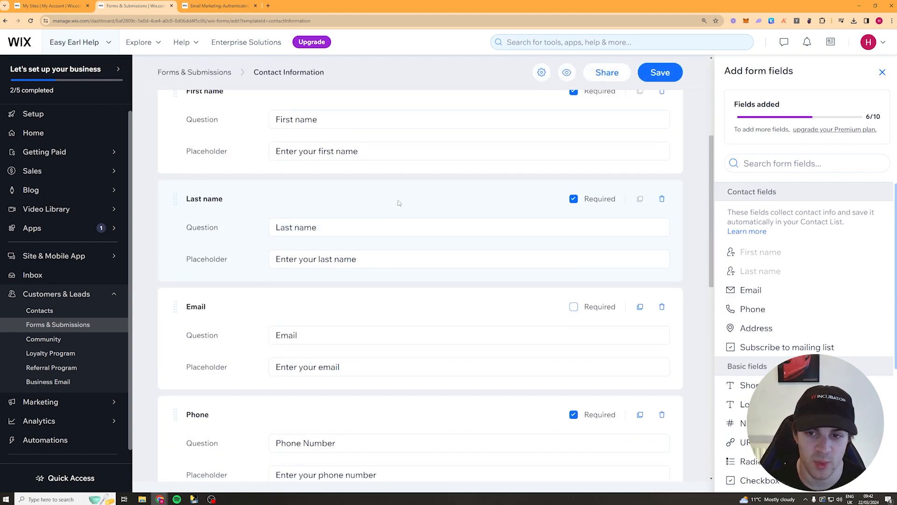
scroll(397, 202, up, 2)
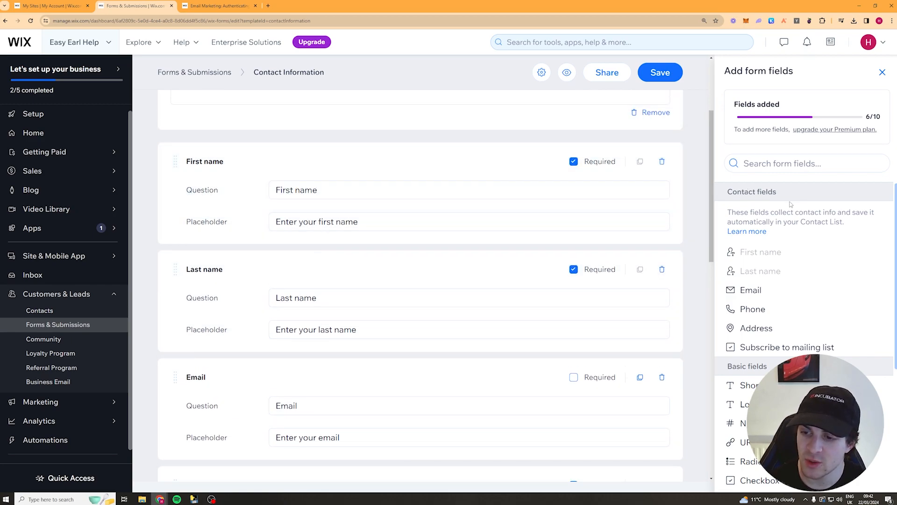
Look through the contact, basic and other field types that can be added to the form.
scroll(761, 189, down, 1)
scroll(748, 189, up, 1)
drag(740, 190, 799, 196)
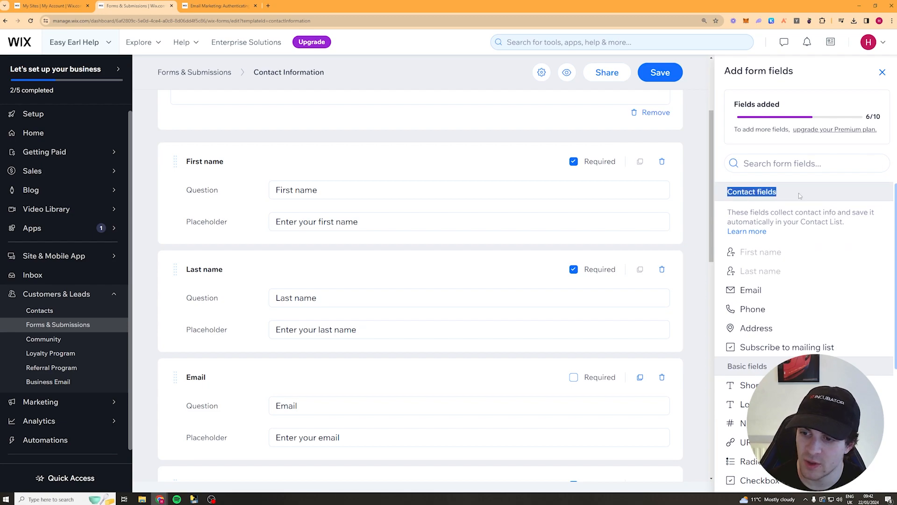
click(811, 195)
scroll(789, 278, down, 1)
scroll(793, 277, up, 1)
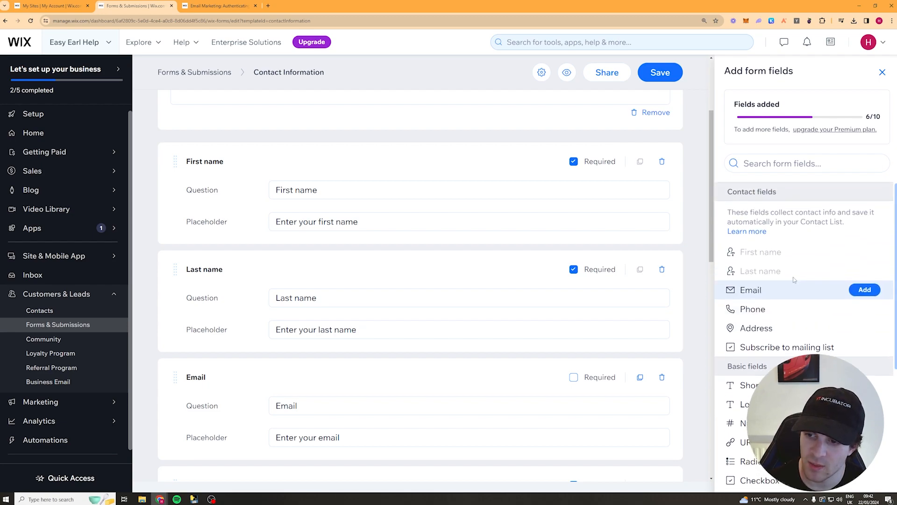
scroll(761, 211, down, 4)
scroll(767, 252, up, 4)
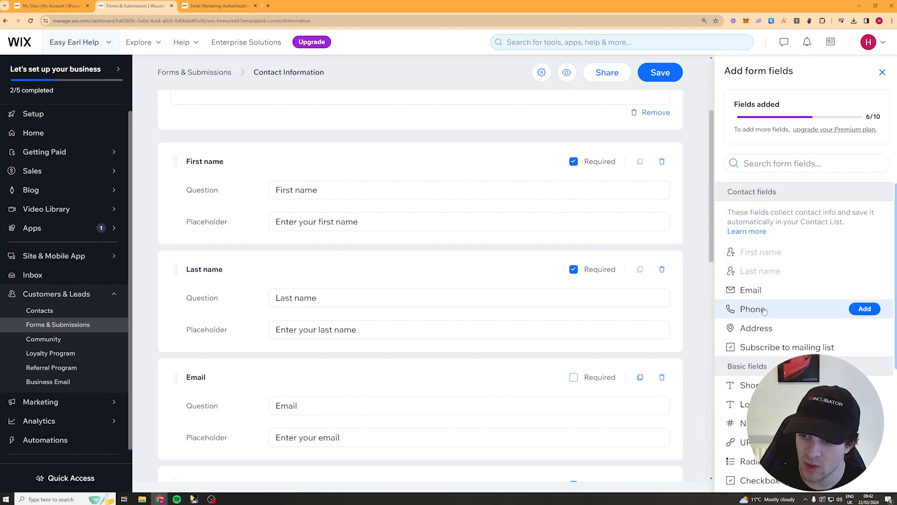
scroll(776, 348, down, 4)
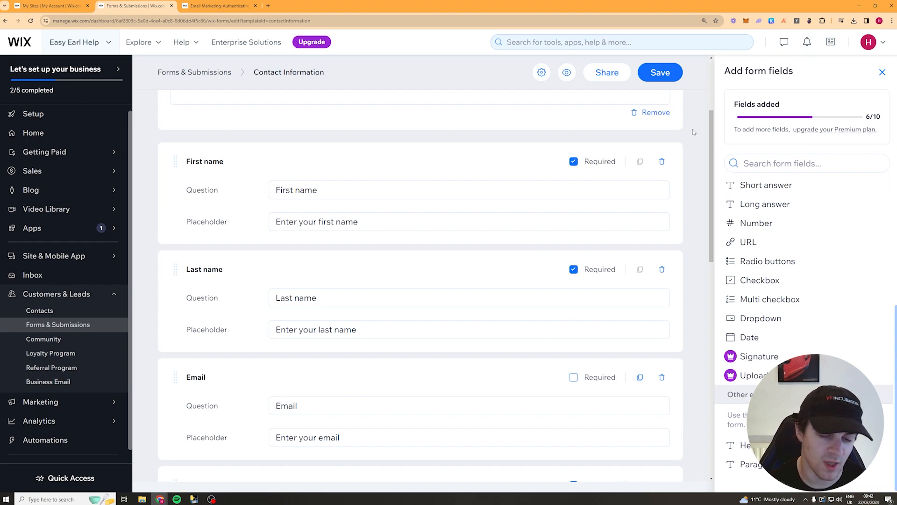
scroll(692, 129, up, 3)
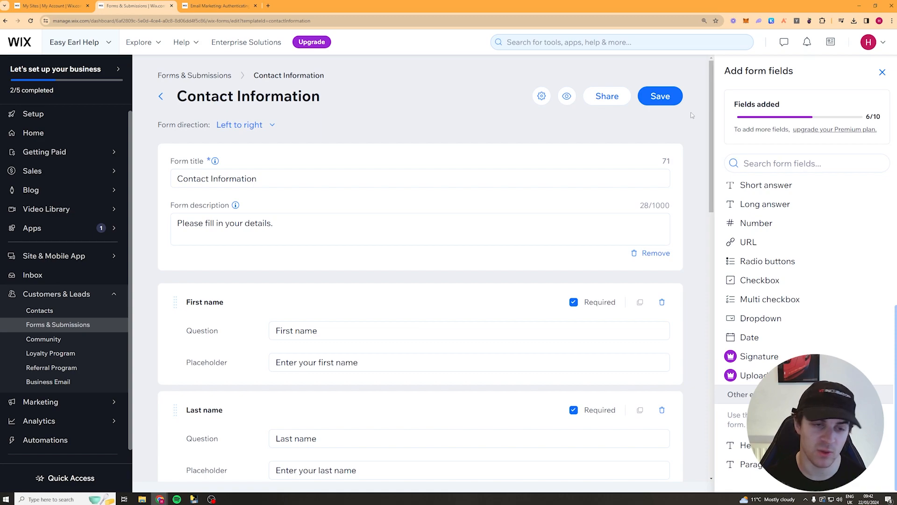
Save the Contact Information form to view its notification settings, and return to the form editor.
click(882, 72)
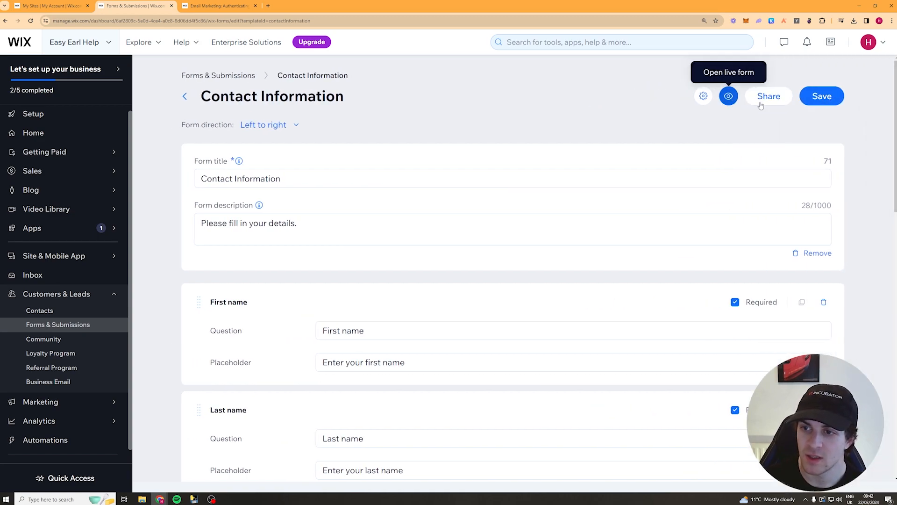
click(703, 96)
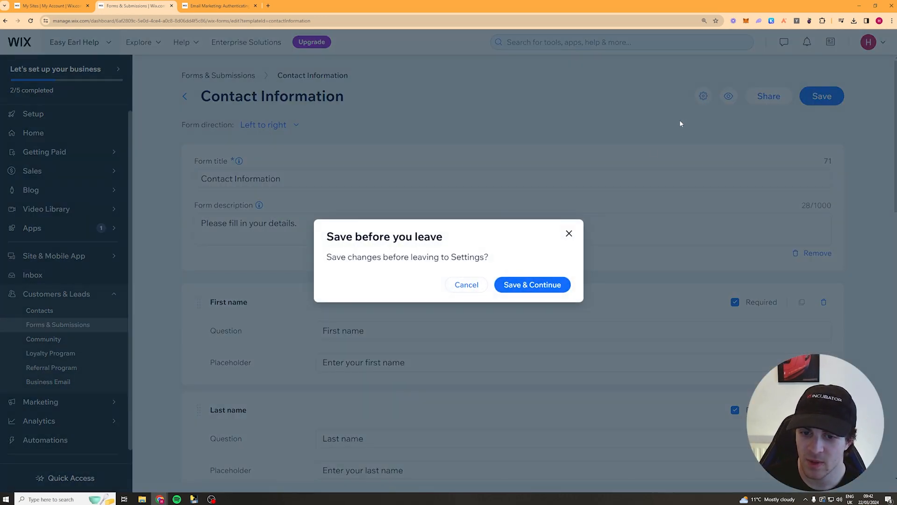
click(537, 283)
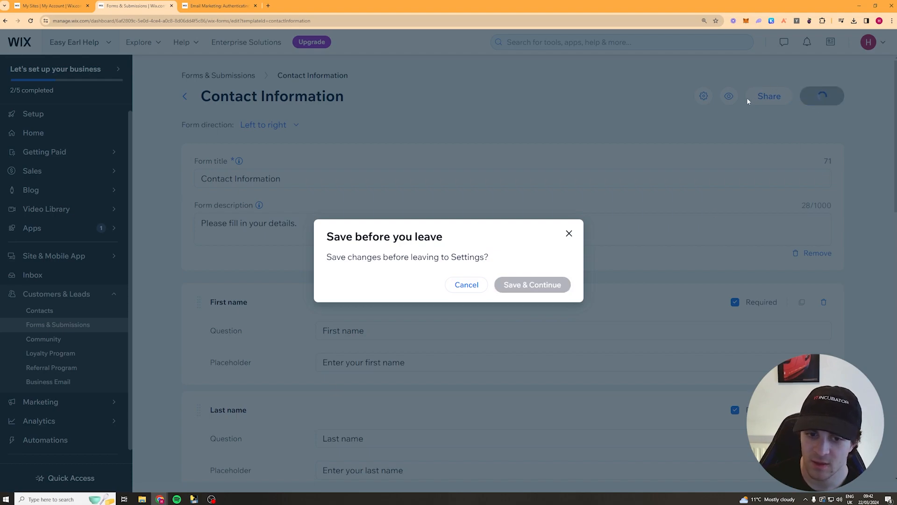
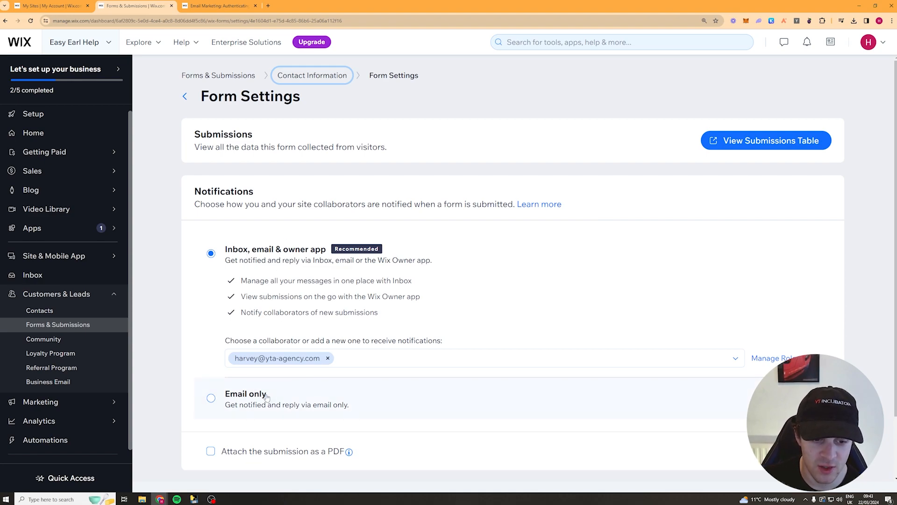
click(184, 96)
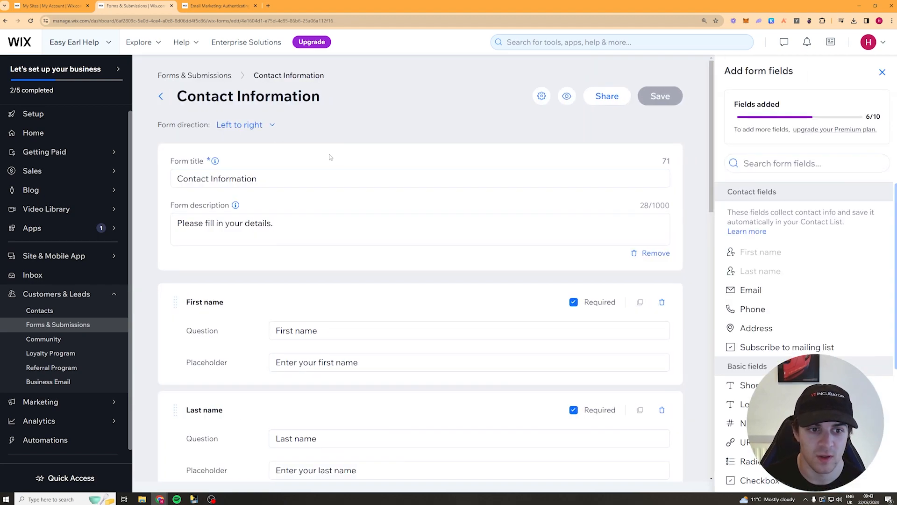
Leave the Contact Information form, start a form from scratch and save it to open its live version.
click(160, 96)
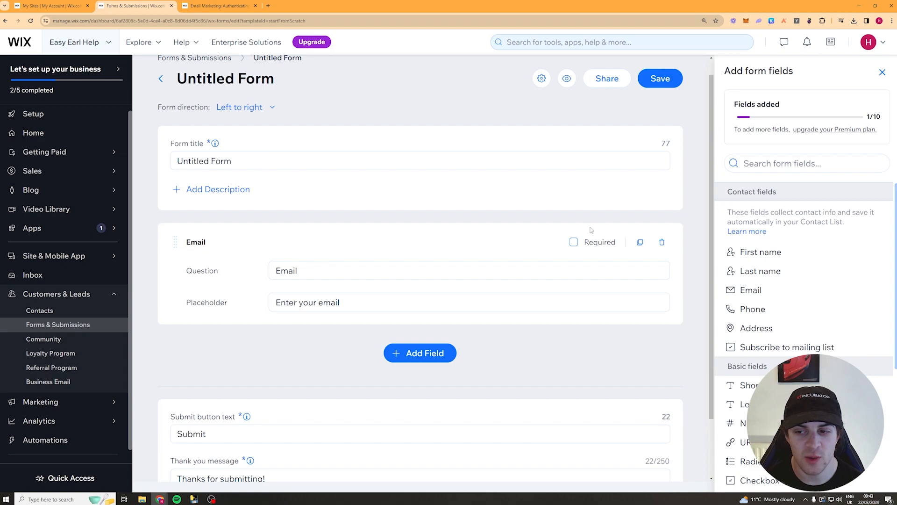
scroll(599, 294, down, 2)
scroll(585, 196, up, 3)
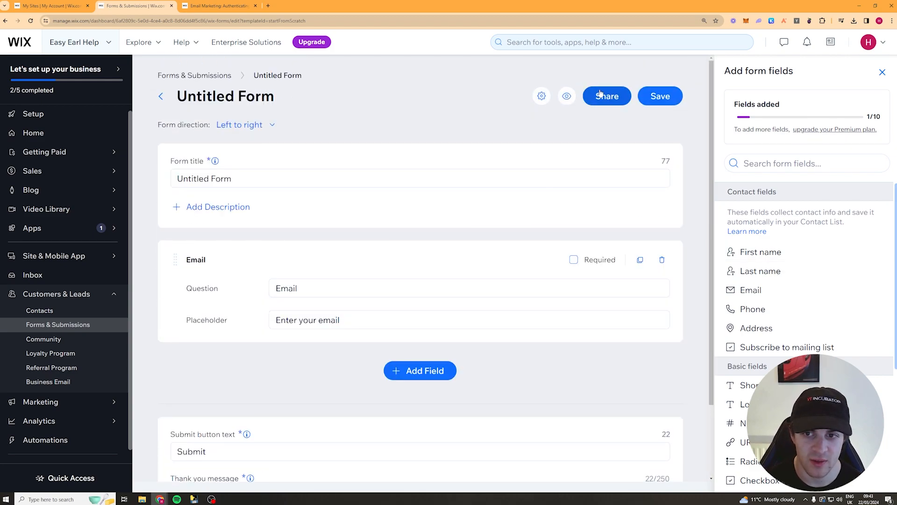
click(566, 95)
click(537, 284)
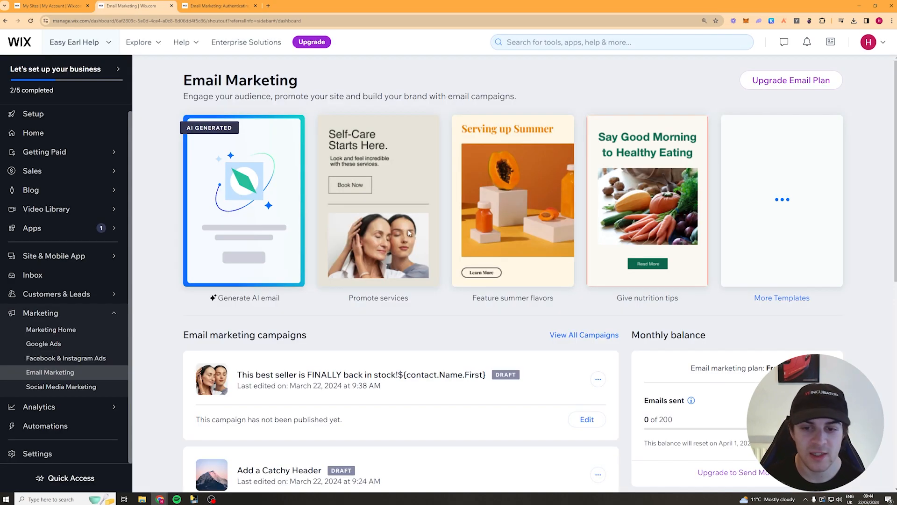
Return to the Email Marketing dashboard and open Automations from its automated emails section.
scroll(409, 232, down, 7)
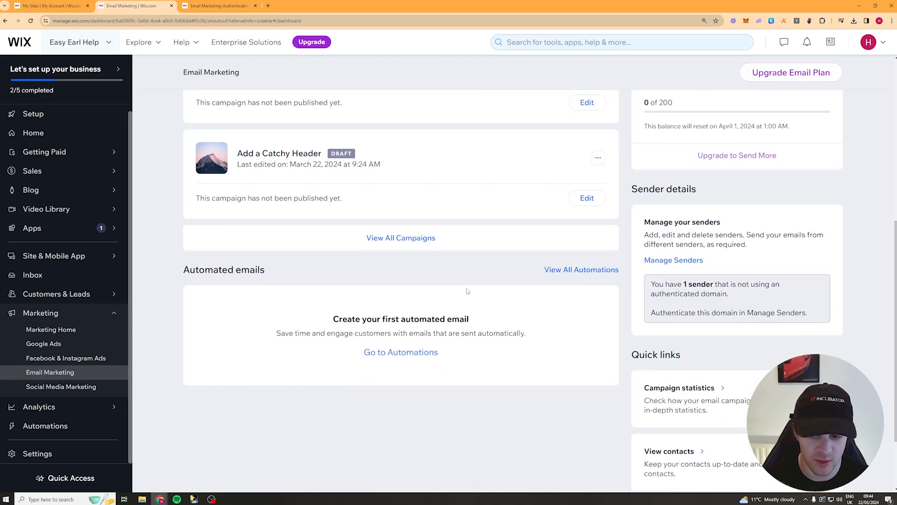
scroll(467, 291, down, 1)
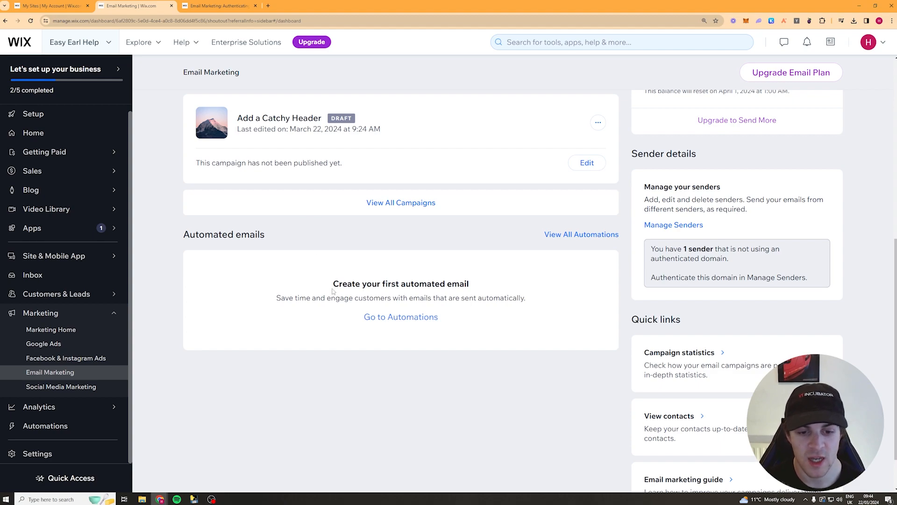
click(416, 320)
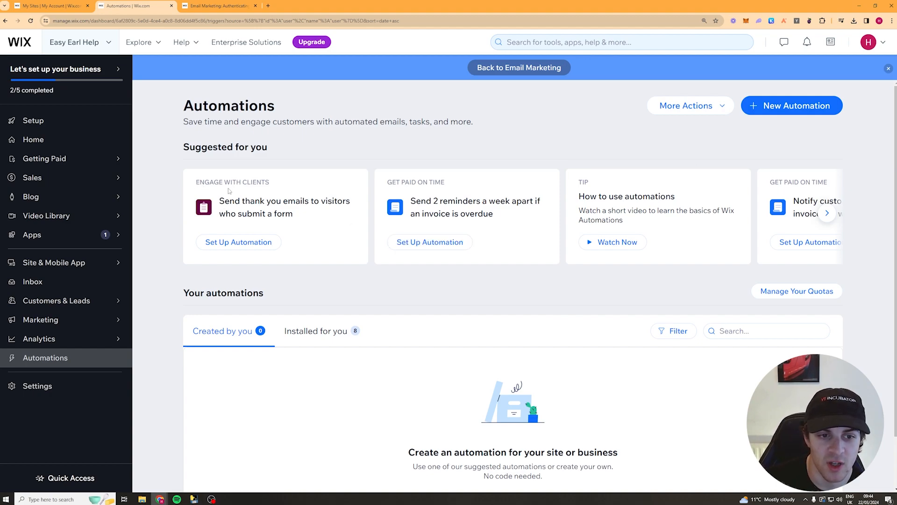
Look through the suggested automations for engaging clients and getting paid on time.
drag(260, 201, 314, 200)
click(288, 203)
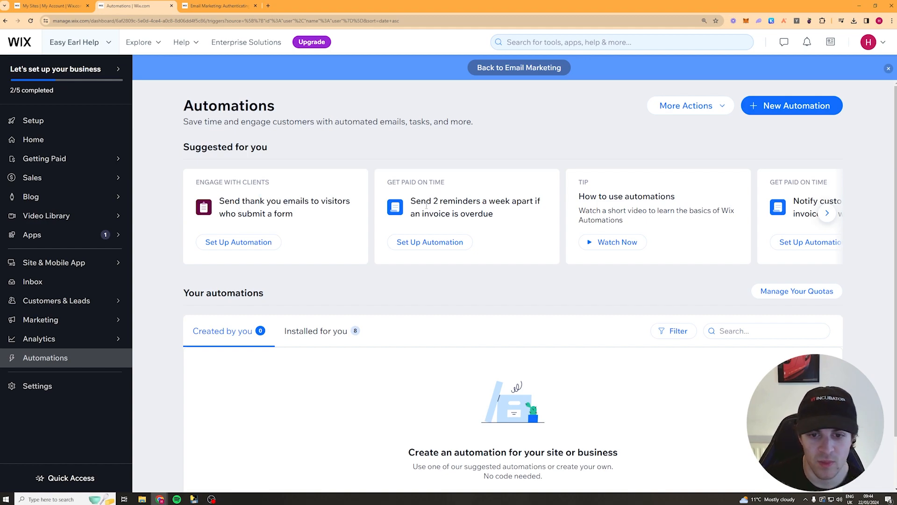
drag(426, 201, 498, 201)
click(477, 213)
click(829, 216)
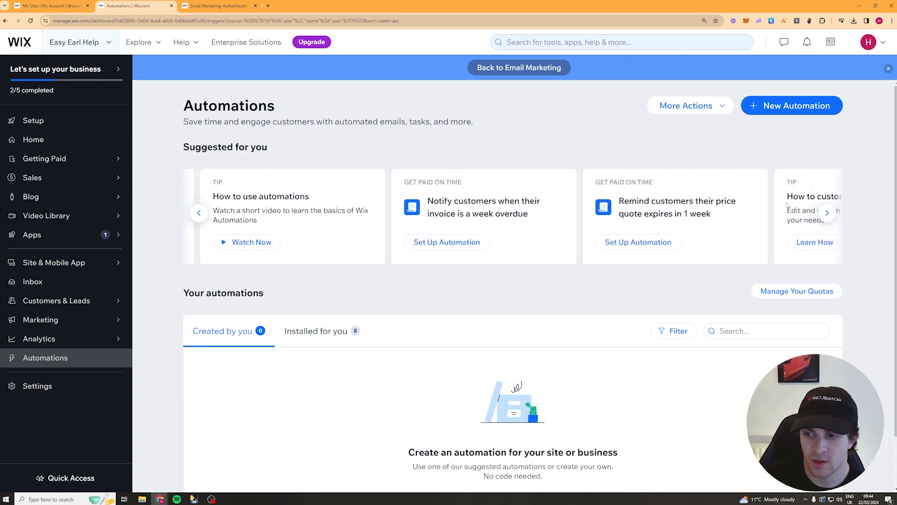
click(827, 213)
click(827, 213)
scroll(476, 282, down, 1)
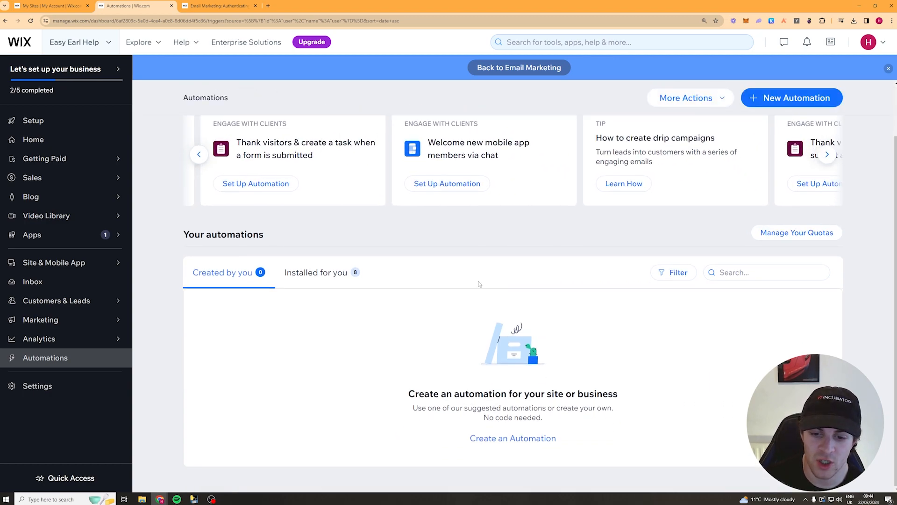
Start creating a new automation and look over the suggested automation templates.
click(489, 439)
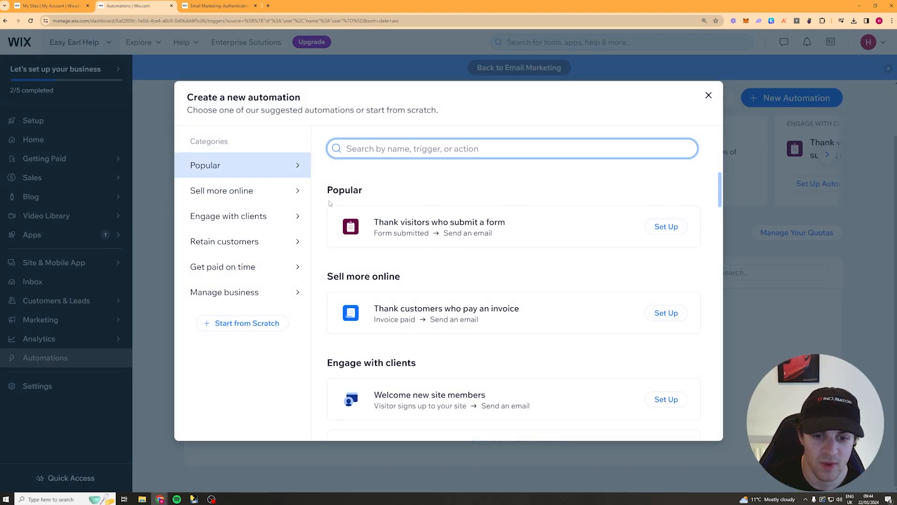
scroll(459, 186, down, 4)
scroll(461, 229, down, 2)
scroll(454, 210, up, 6)
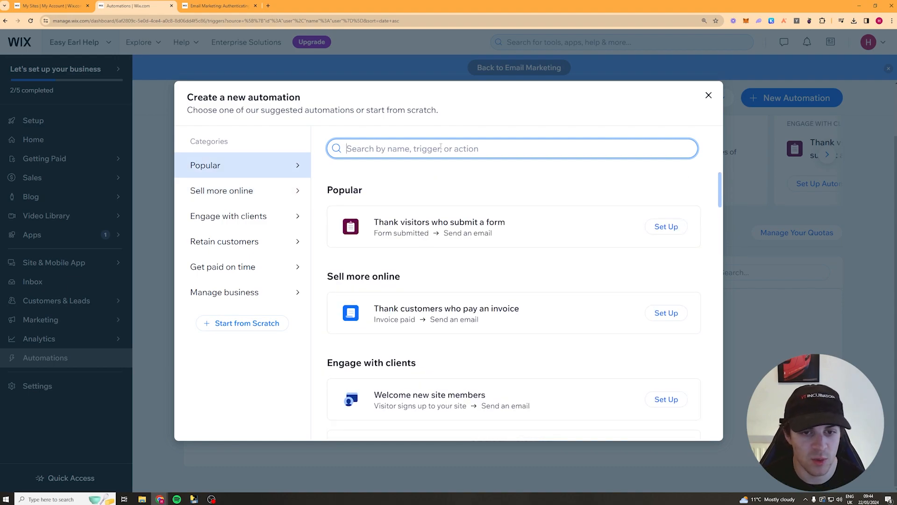
Search the automation templates for "aba" and for "cart", and clear the search.
text(aba)
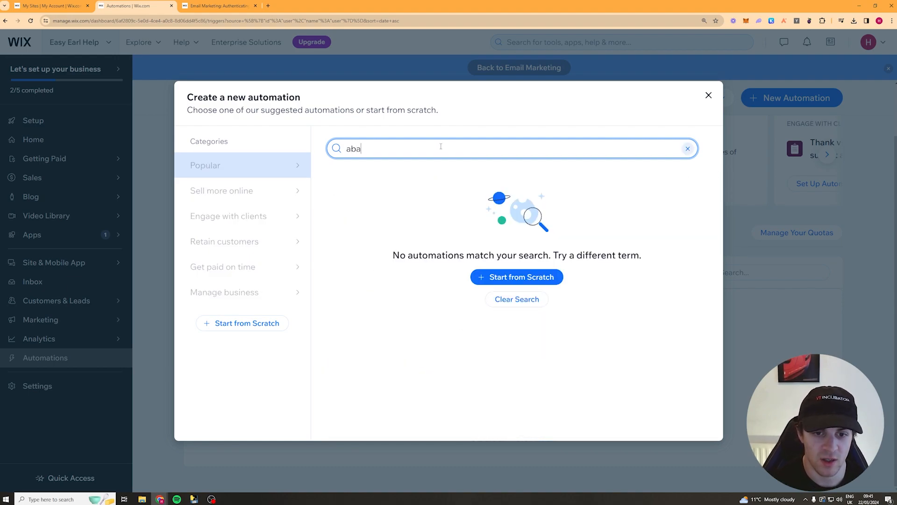
key(BackSpace)
key(BackSpace)
key(BackSpace)
text(cart)
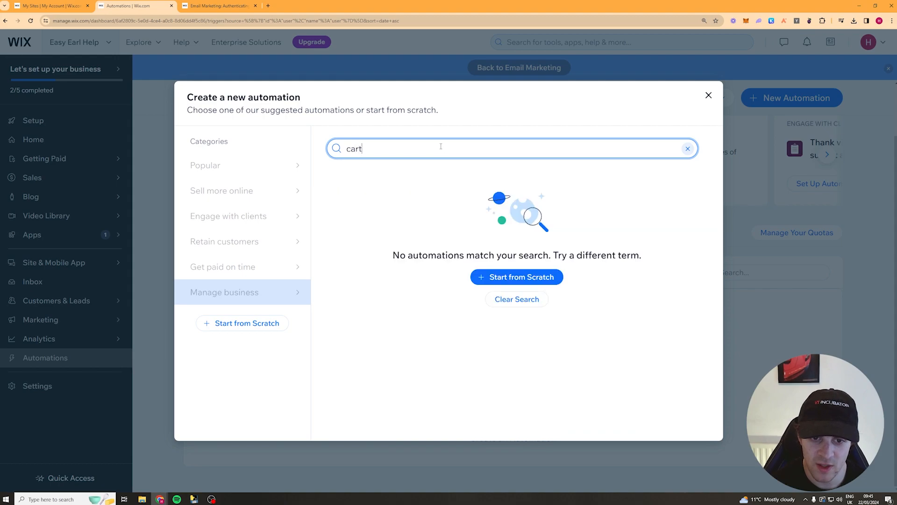
key(BackSpace)
key(BackSpace)
key(BackSpace)
key(BackSpace)
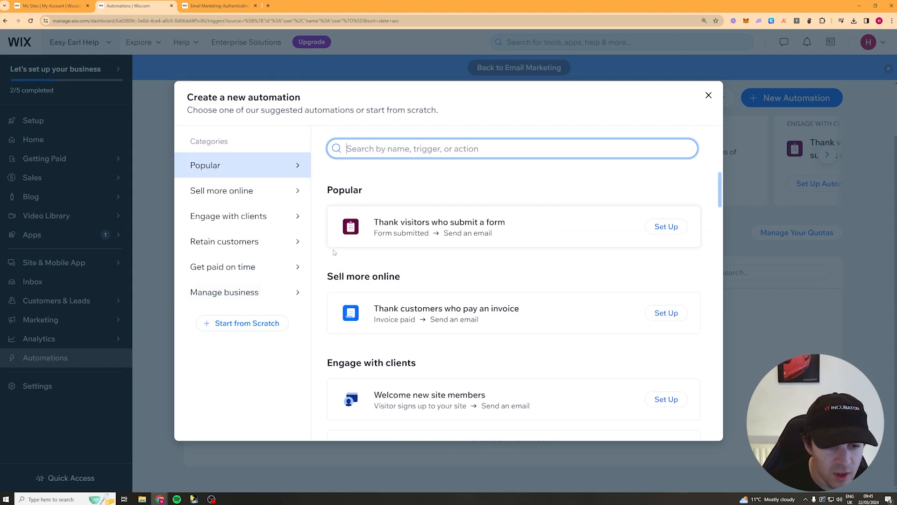
Look through the Retain customers, Get paid on time and Sell more online automation templates.
click(295, 242)
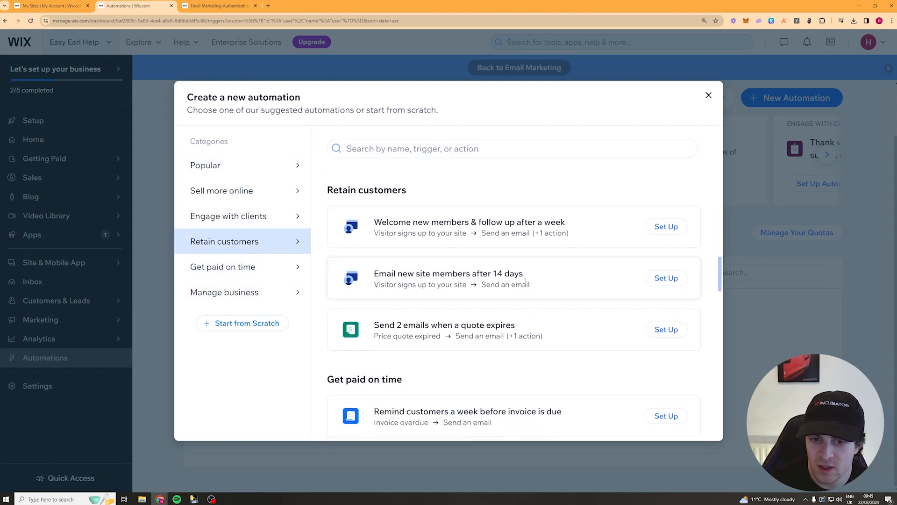
click(260, 267)
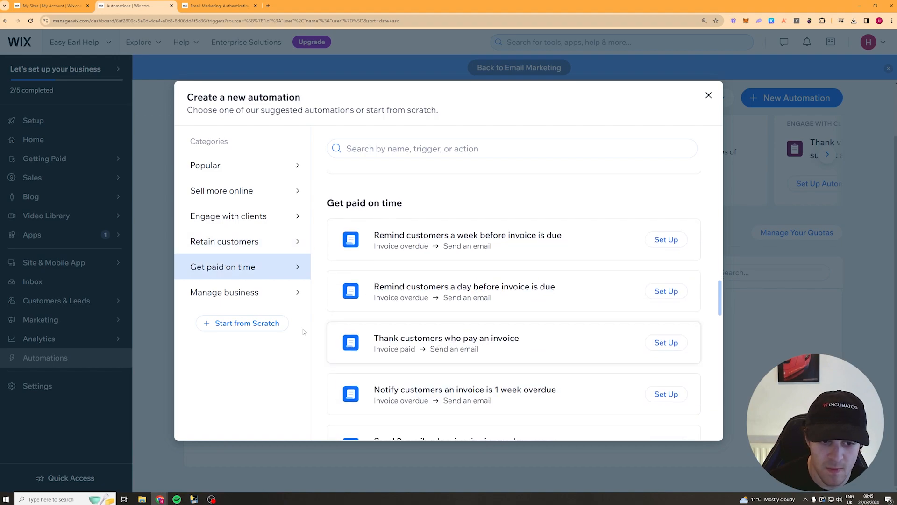
scroll(555, 305, down, 3)
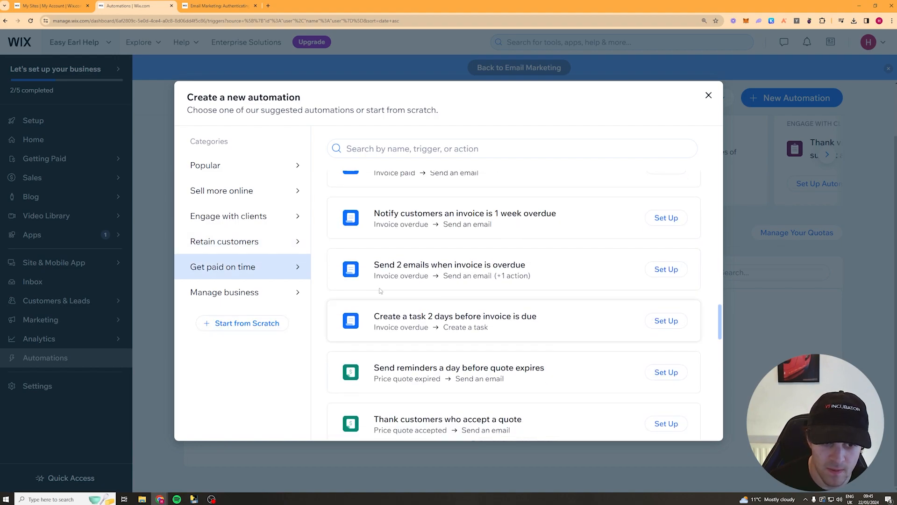
click(211, 191)
scroll(500, 315, down, 5)
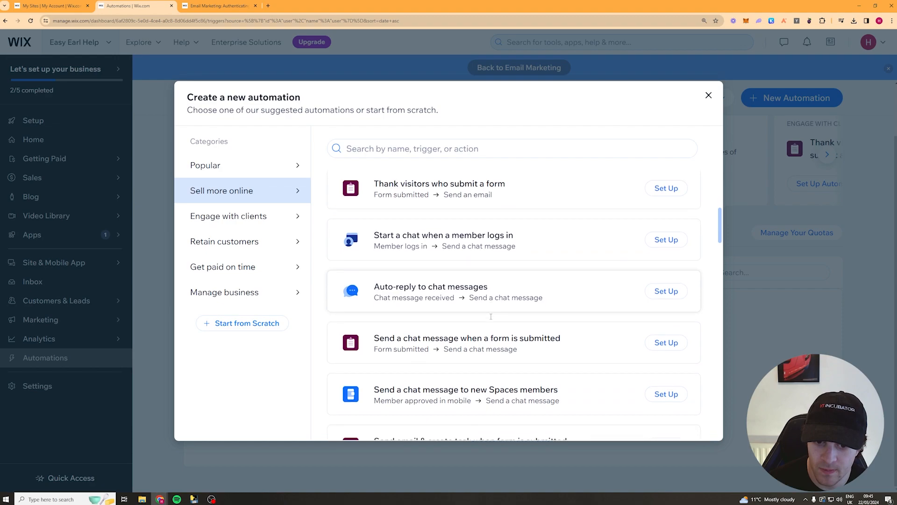
scroll(491, 320, down, 2)
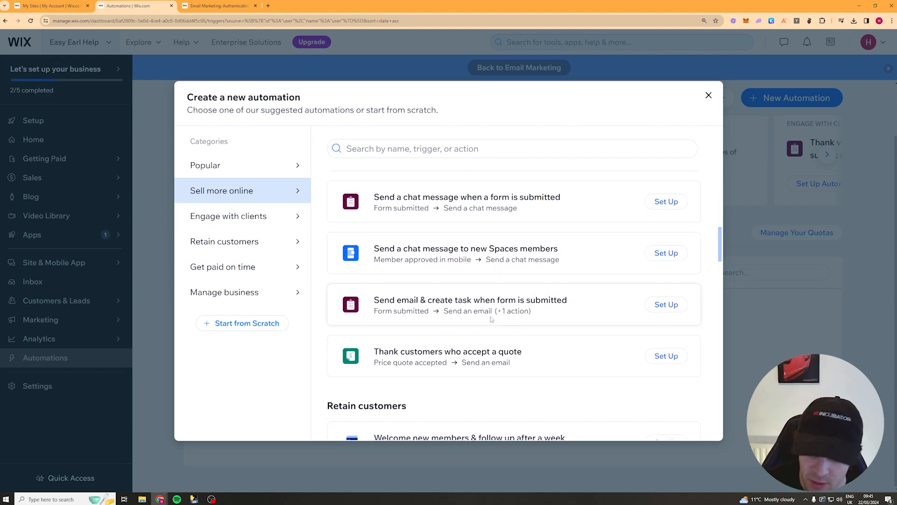
Start an automation from scratch and show the triggers of the Segments app.
click(265, 325)
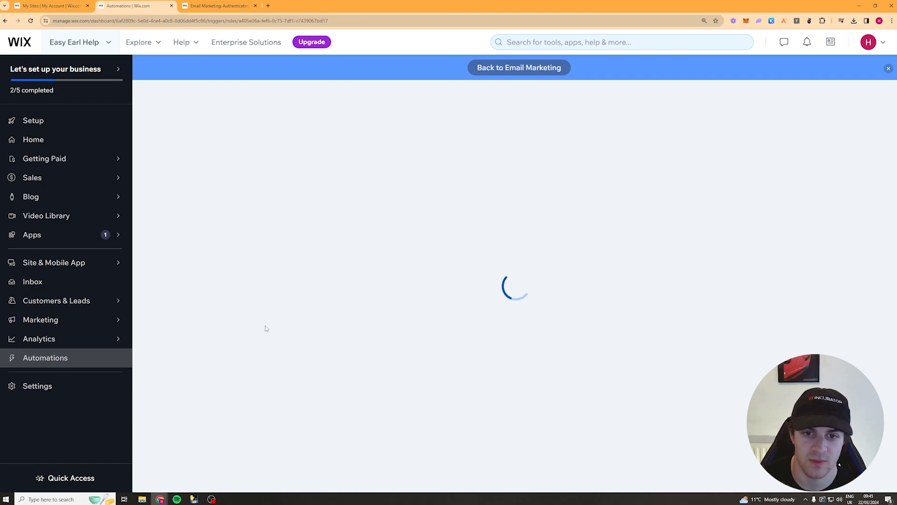
mouse_move(492, 215)
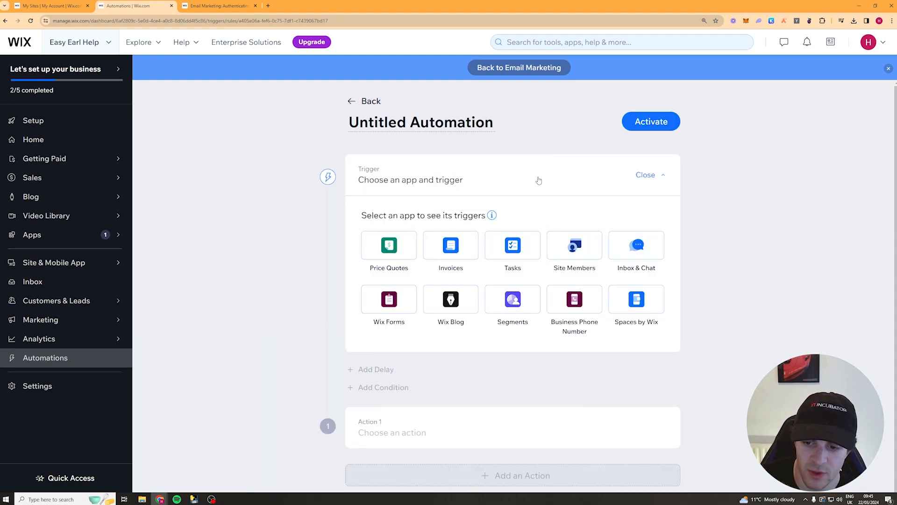
click(513, 299)
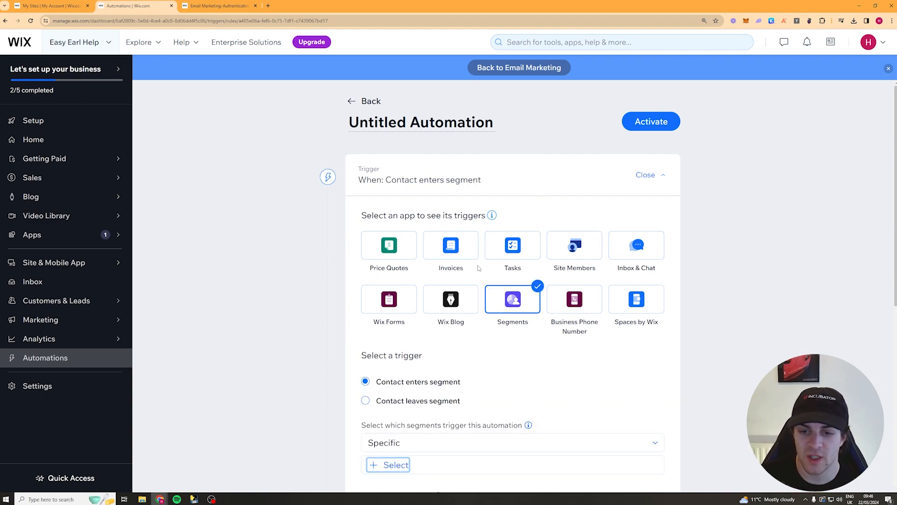
View the triggers and frequency options available for the Site Members app.
click(556, 255)
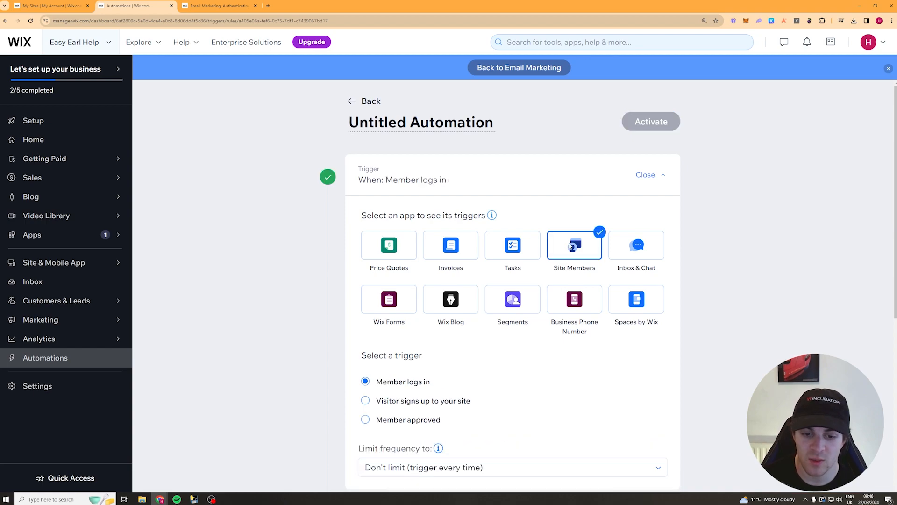
scroll(532, 271, down, 5)
scroll(524, 271, up, 4)
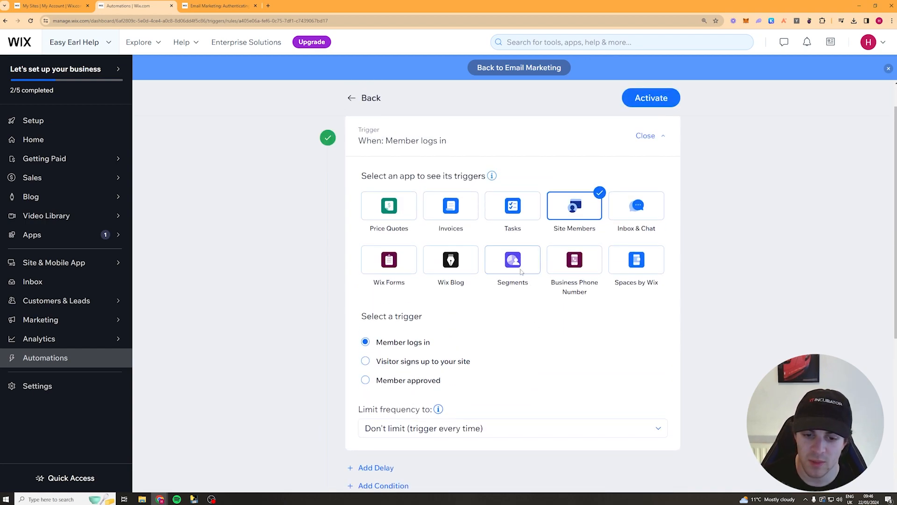
Choose Segments as the trigger app and read the explanation of which segments trigger the automation.
click(518, 269)
scroll(514, 271, down, 3)
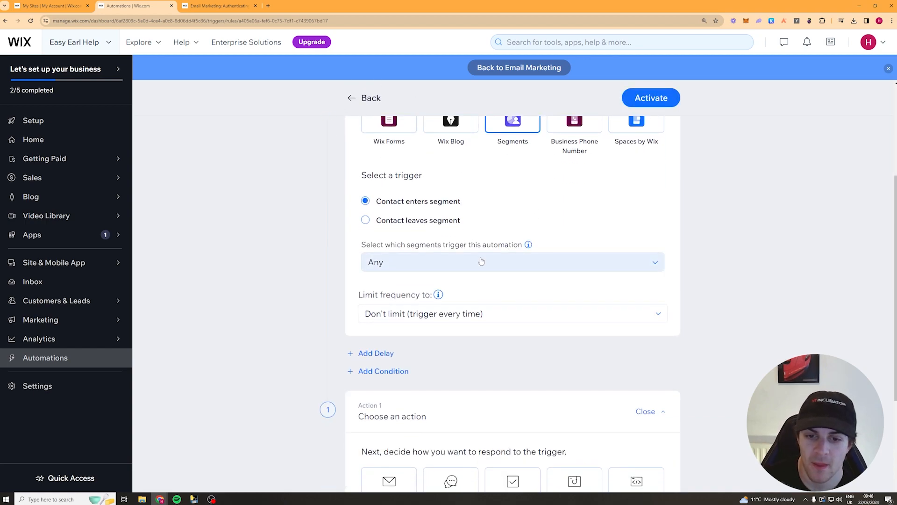
mouse_move(528, 245)
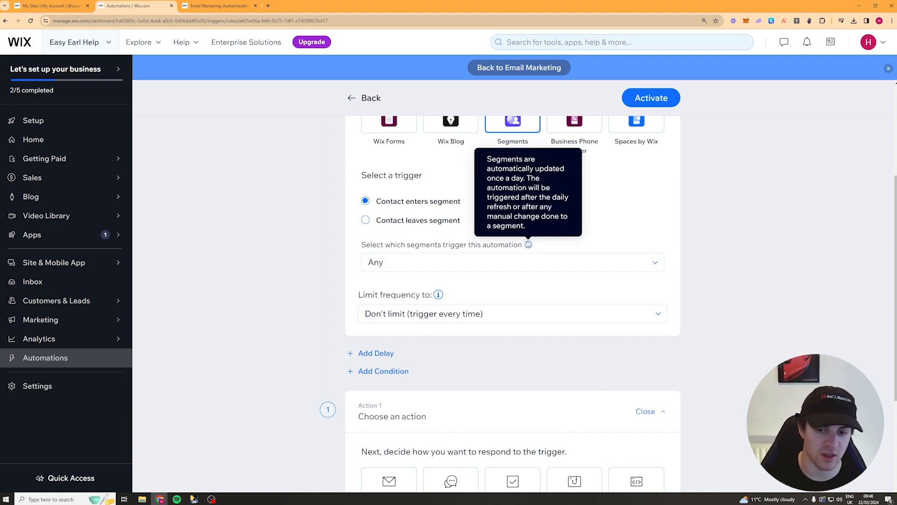
scroll(459, 308, up, 2)
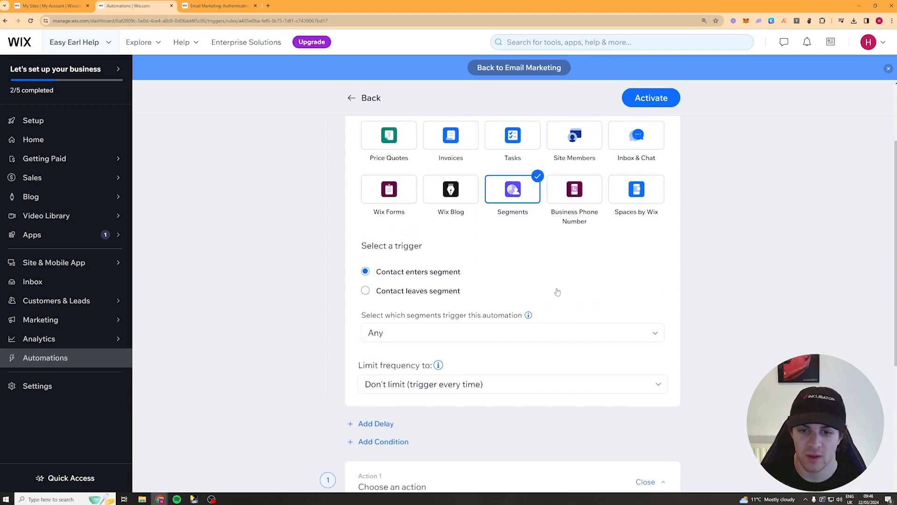
scroll(537, 293, down, 2)
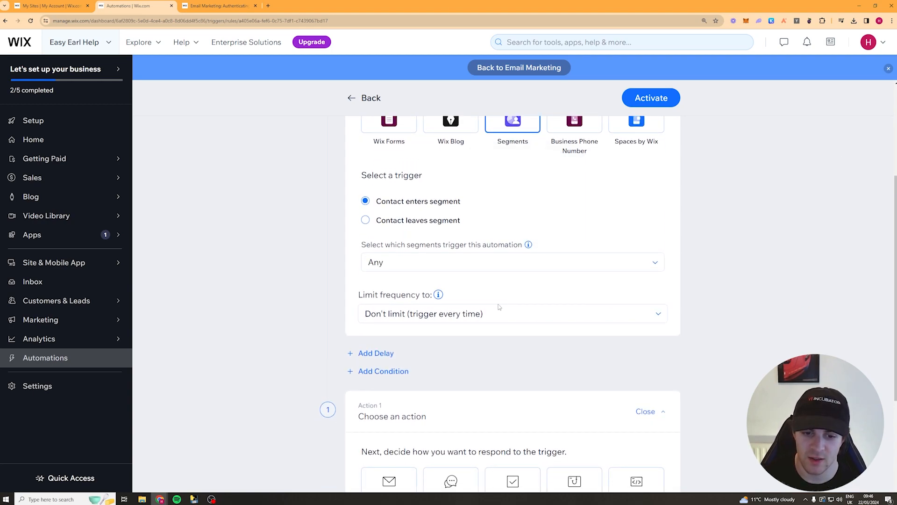
scroll(456, 327, up, 4)
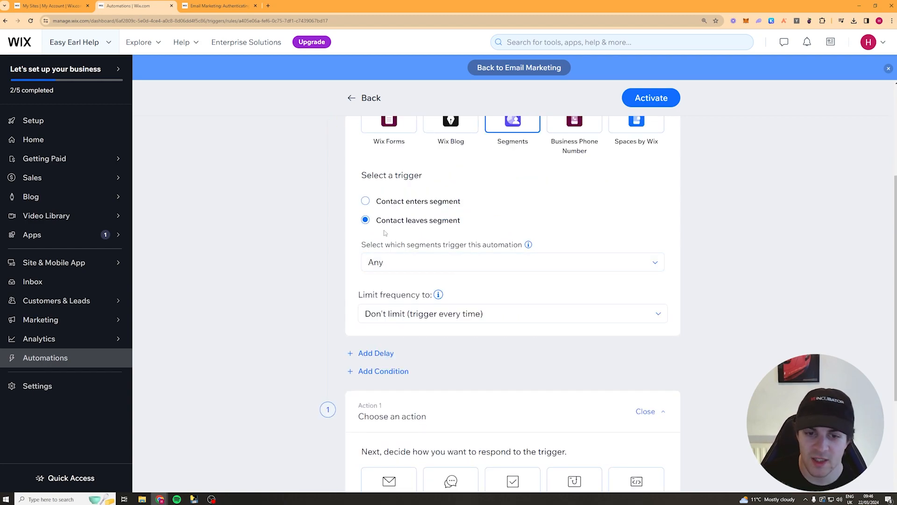
Set the automation to trigger when a contact enters a specific segment, choosing Recent Purchases.
click(393, 202)
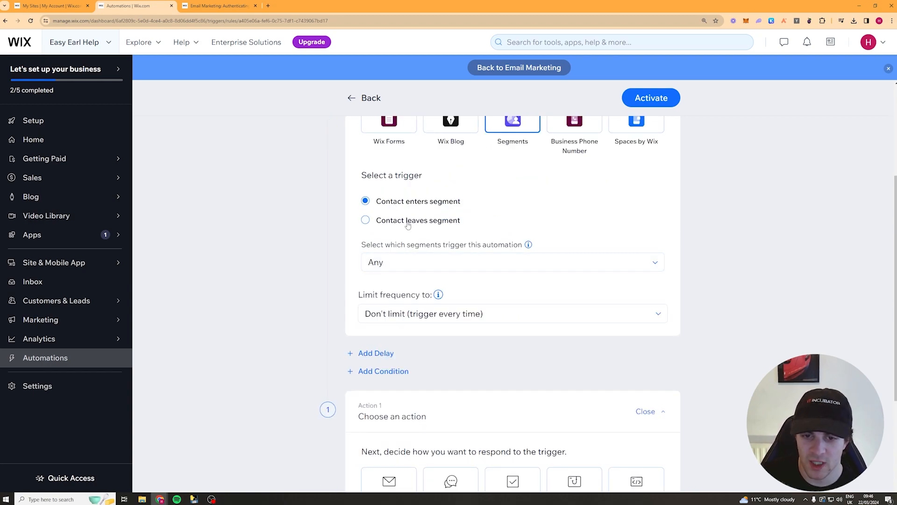
click(413, 262)
click(403, 306)
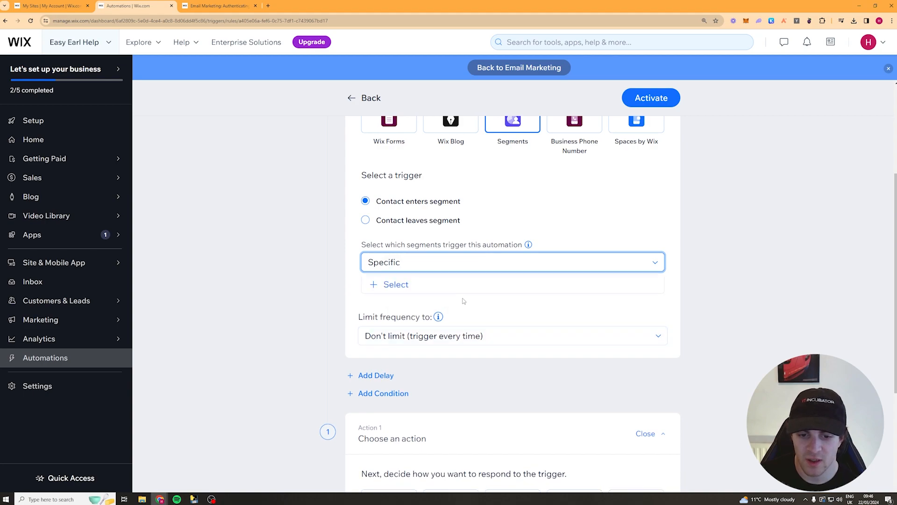
click(397, 290)
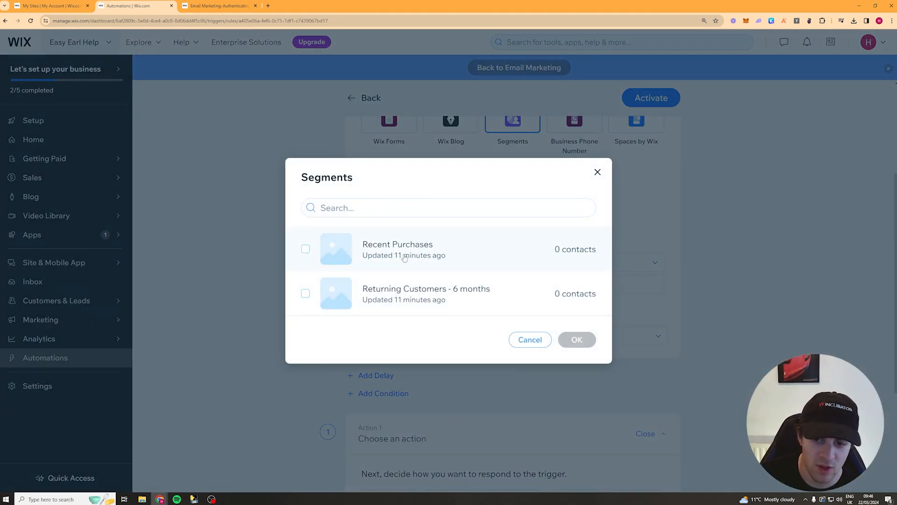
click(487, 248)
click(577, 339)
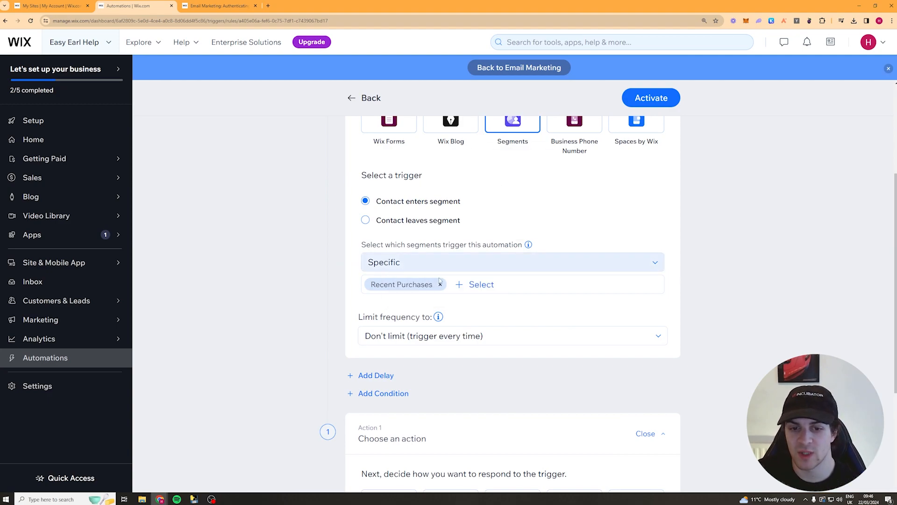
scroll(533, 316, down, 2)
scroll(446, 207, up, 3)
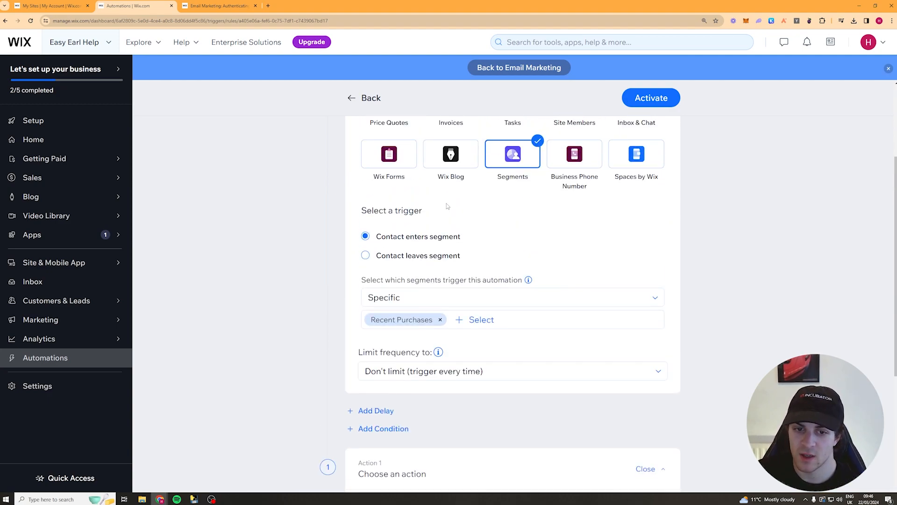
Make the automation's first action Send an email and open its email template for editing.
scroll(421, 307, down, 5)
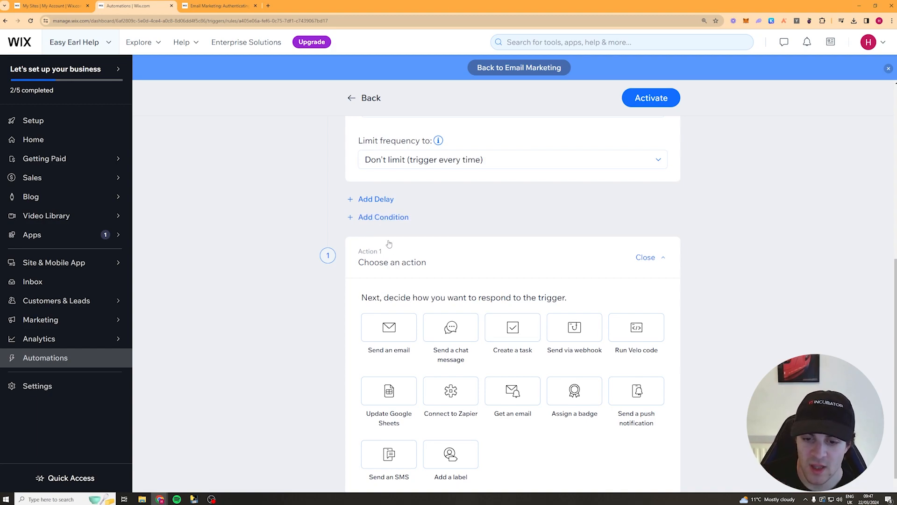
scroll(389, 252, down, 2)
click(390, 258)
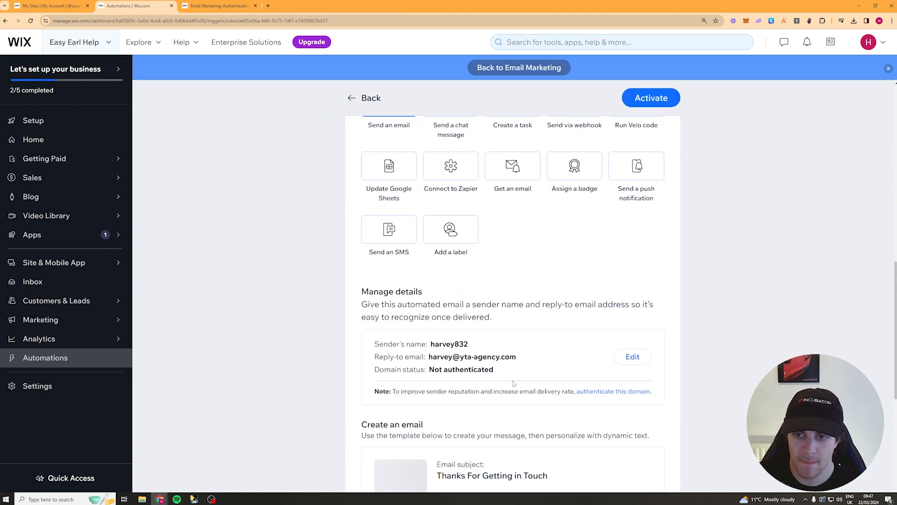
scroll(509, 383, down, 5)
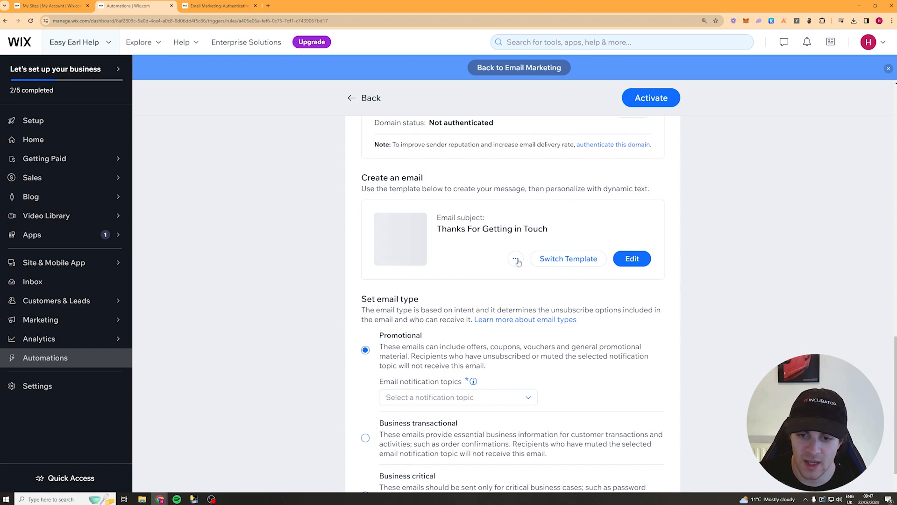
click(643, 258)
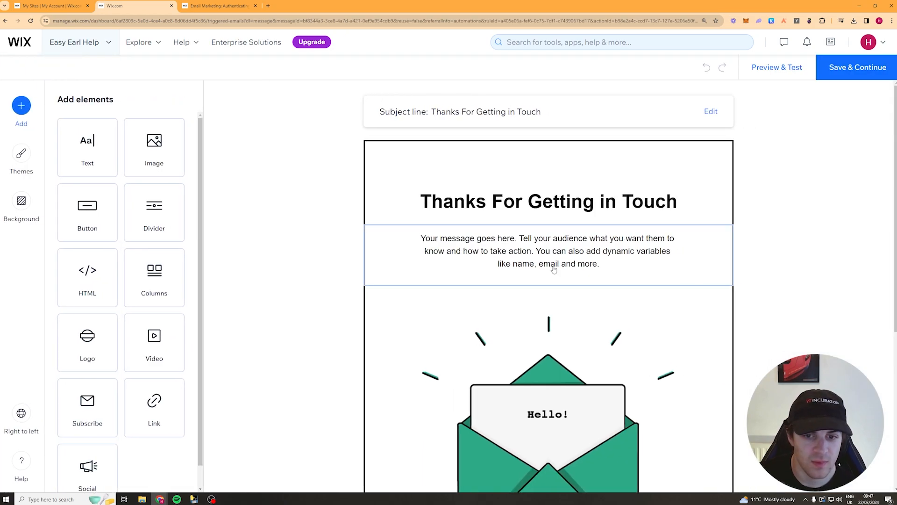
Replace the email's heading with "You forgot your item, dont miss out.".
scroll(577, 362, down, 2)
scroll(608, 350, up, 2)
click(441, 188)
key(ctrl+a)
text(You forgot you)
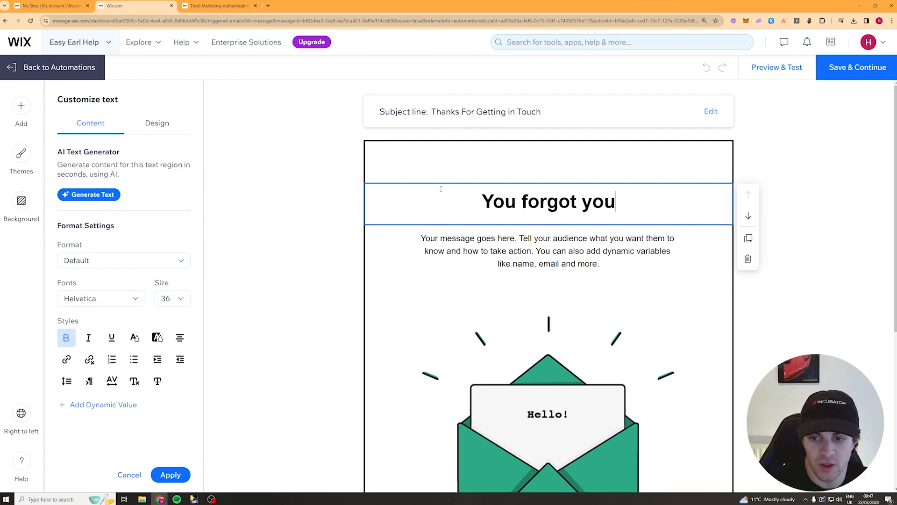
text(r item, dont msis)
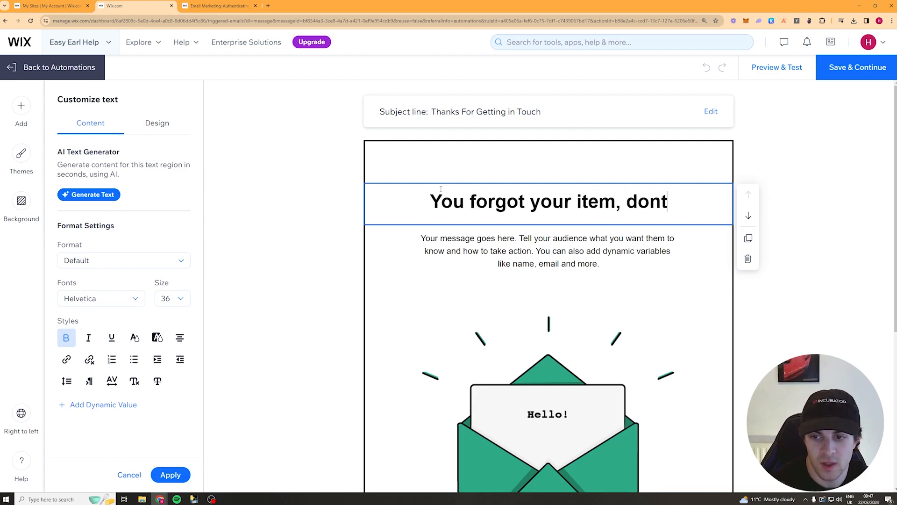
key(BackSpace)
key(BackSpace)
key(BackSpace)
text(iss ouit.)
key(BackSpace)
key(BackSpace)
key(BackSpace)
text(t.)
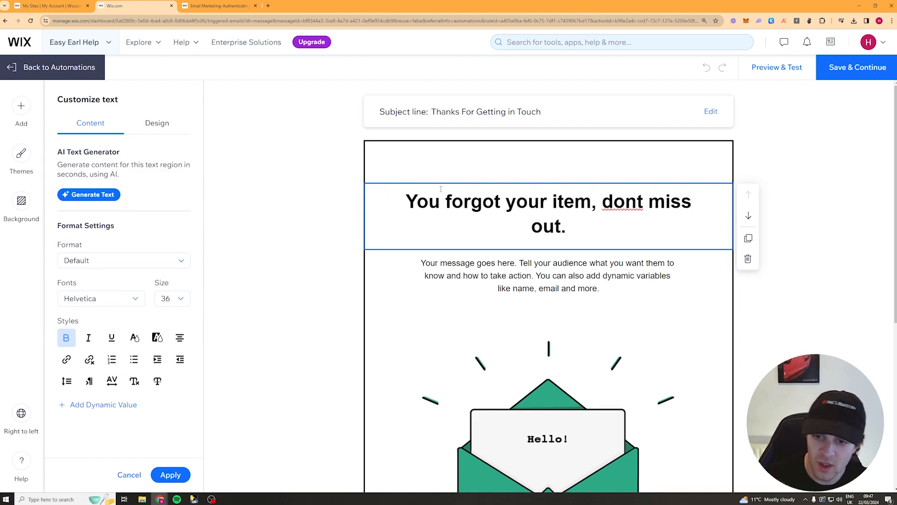
Replace the email's heading with "Did you know 87% of people see results in 2 weeks.".
click(528, 272)
click(548, 224)
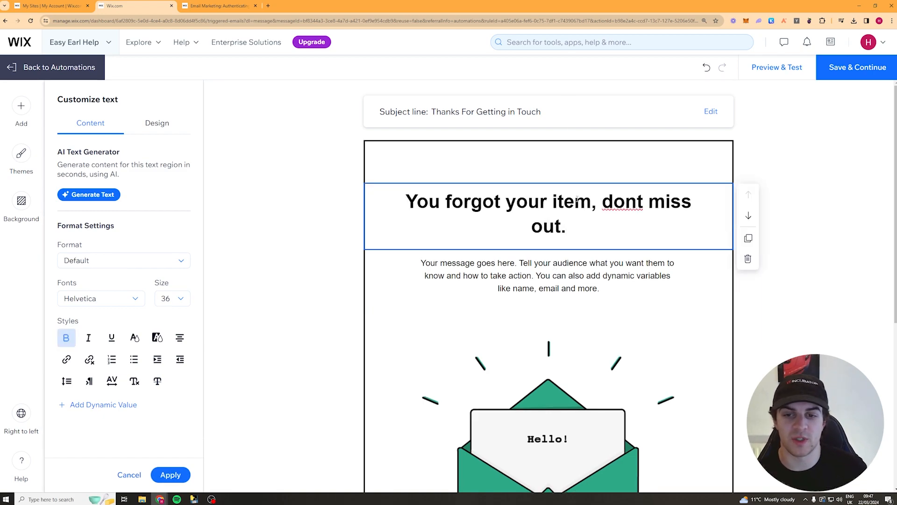
triple_click(586, 211)
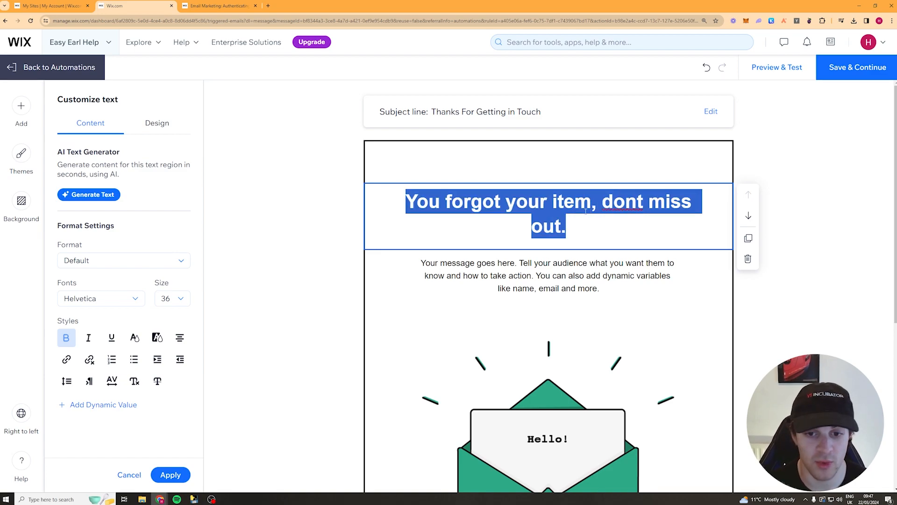
text(D)
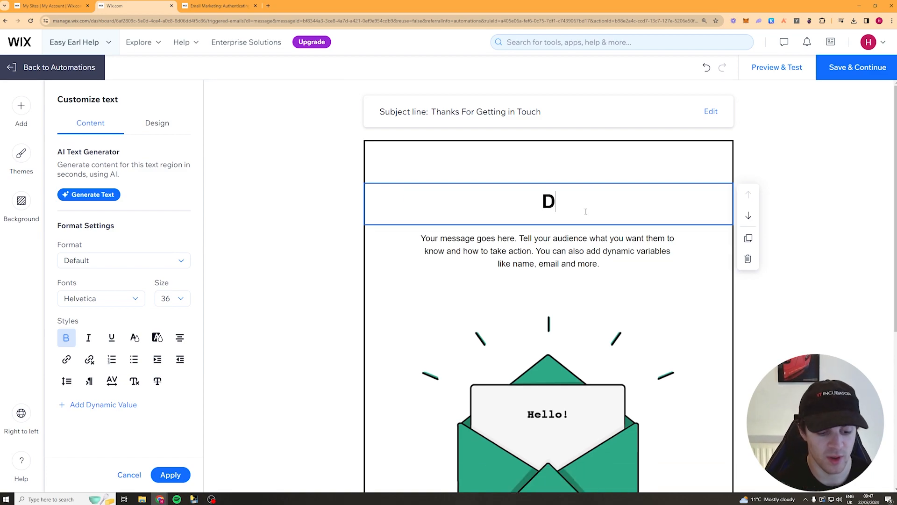
text(id you kn)
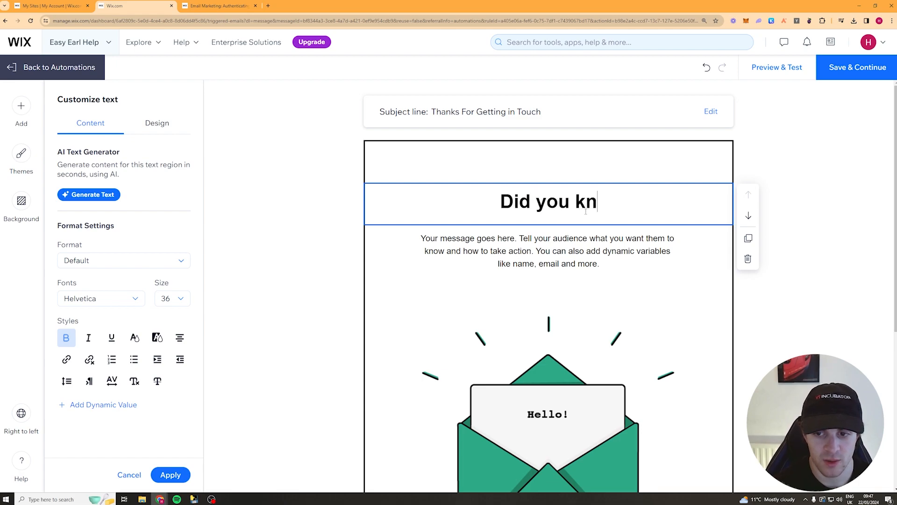
text(ow 87% of pe)
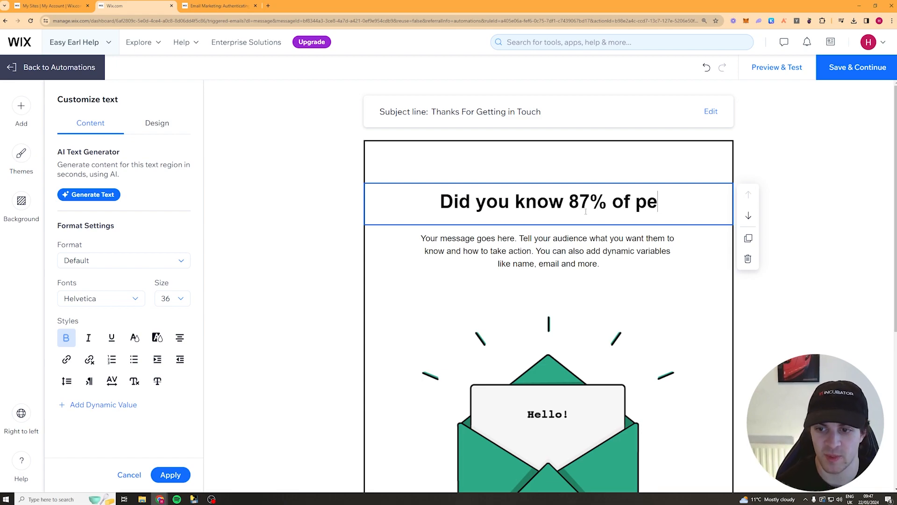
text(ople see )
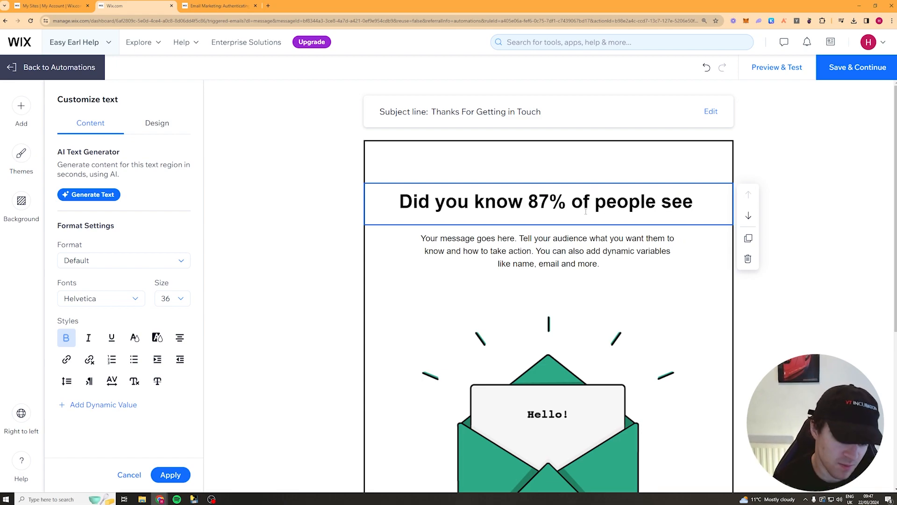
text(results in 2 weeki)
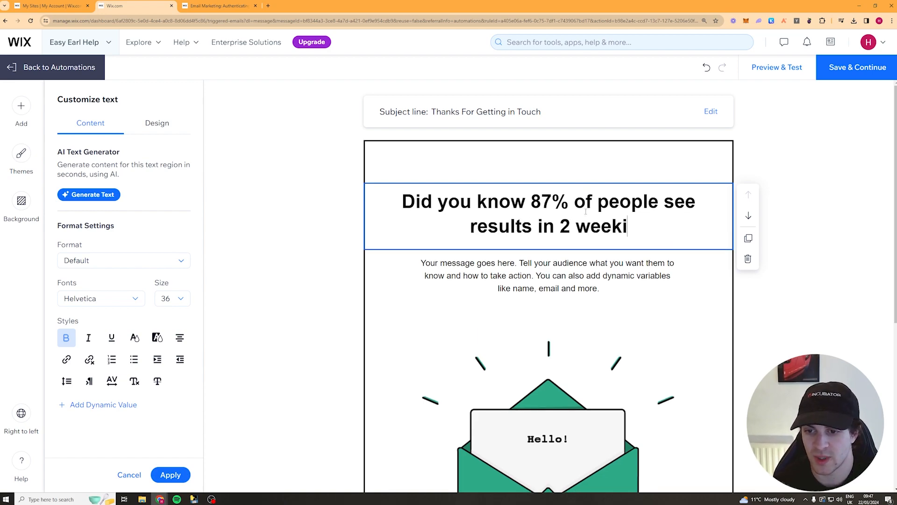
key(BackSpace)
text(s.)
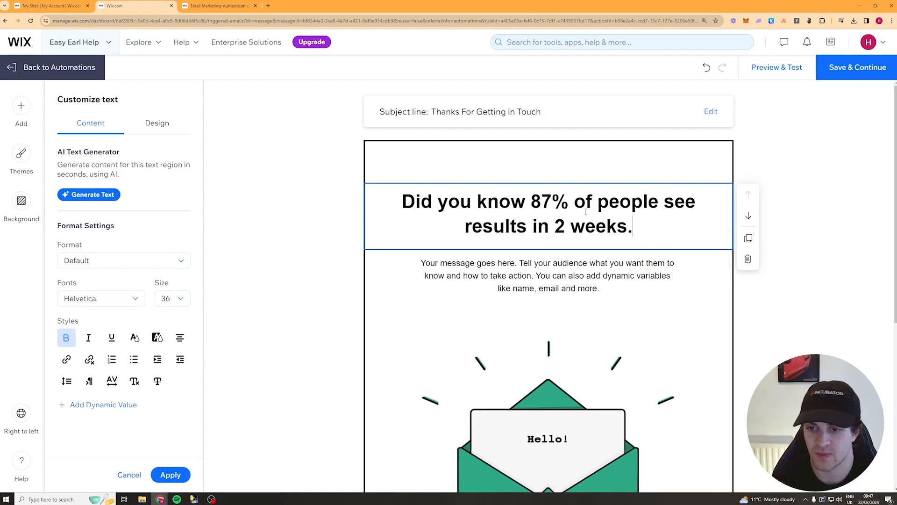
click(801, 202)
Change the text of the email's button below the envelope image to "Complete My Purchase".
scroll(487, 288, down, 1)
scroll(487, 288, up, 1)
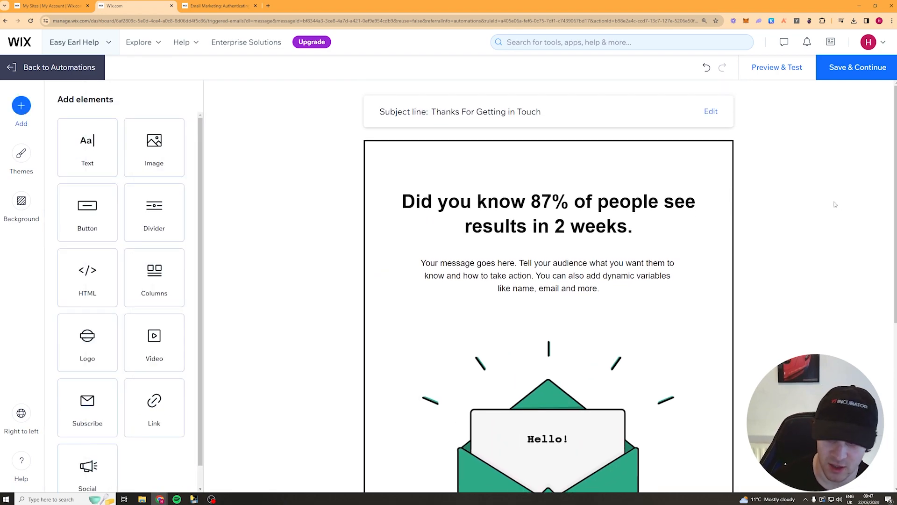
scroll(763, 203, down, 6)
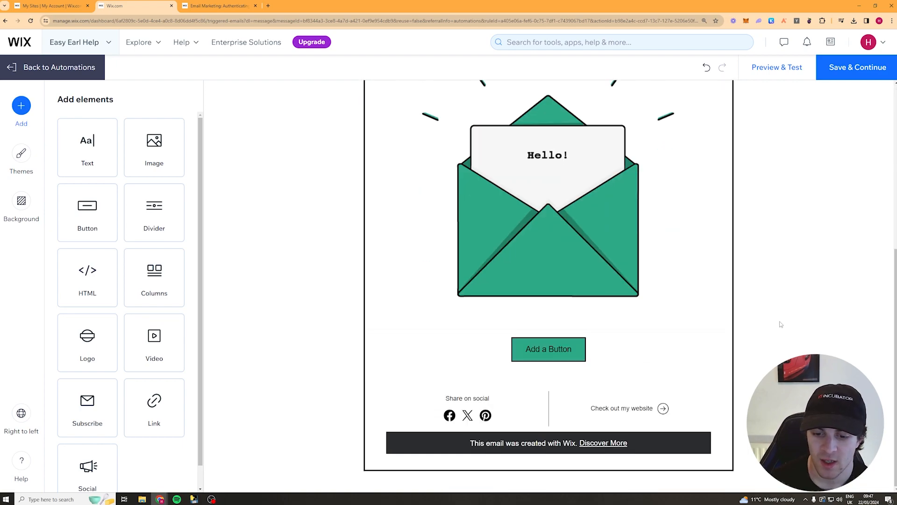
scroll(112, 322, down, 1)
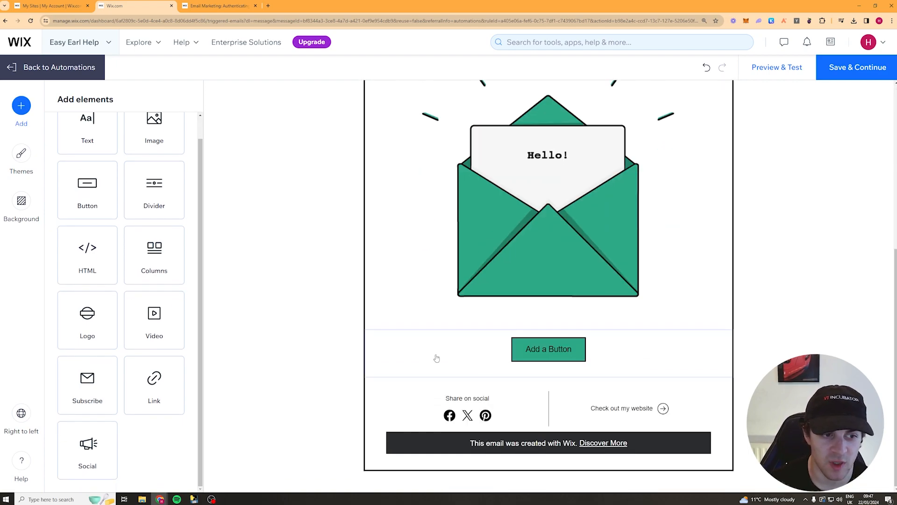
click(553, 357)
click(109, 167)
key(ctrl+a)
text(Complert)
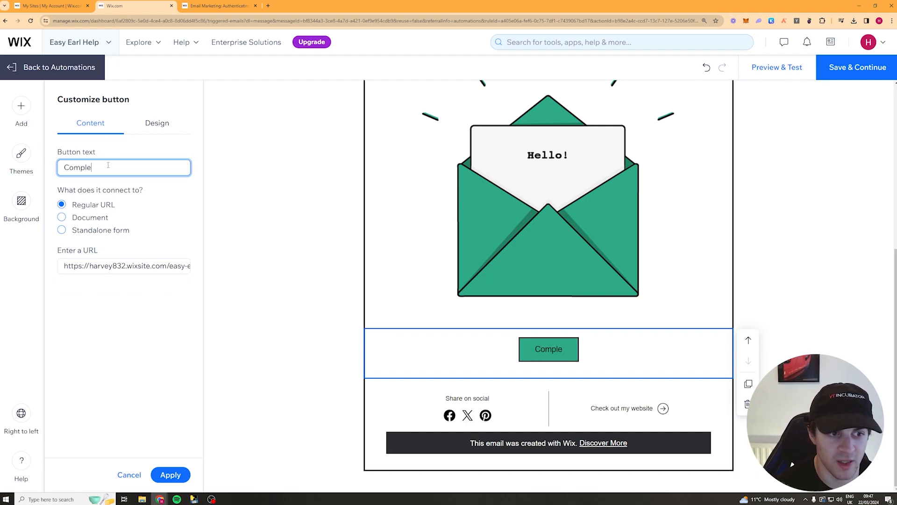
key(BackSpace)
key(BackSpace)
text(te M)
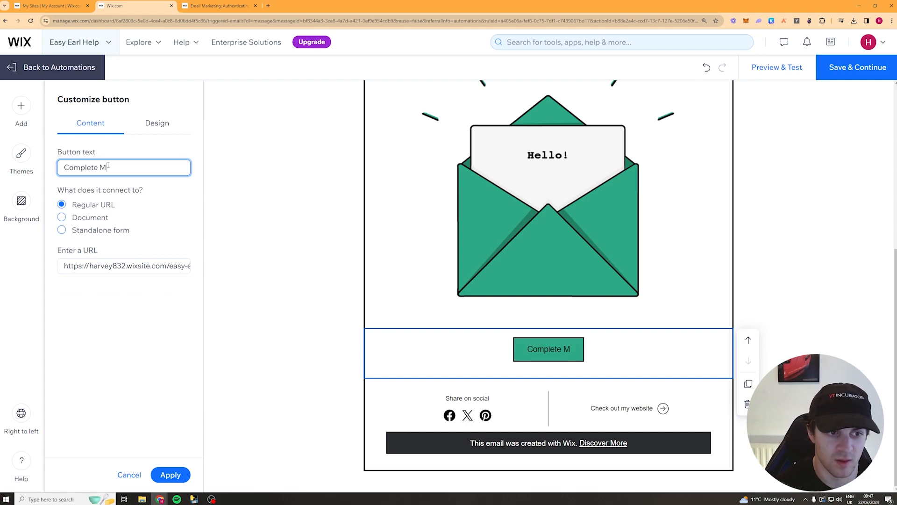
text(y Purchase)
click(248, 194)
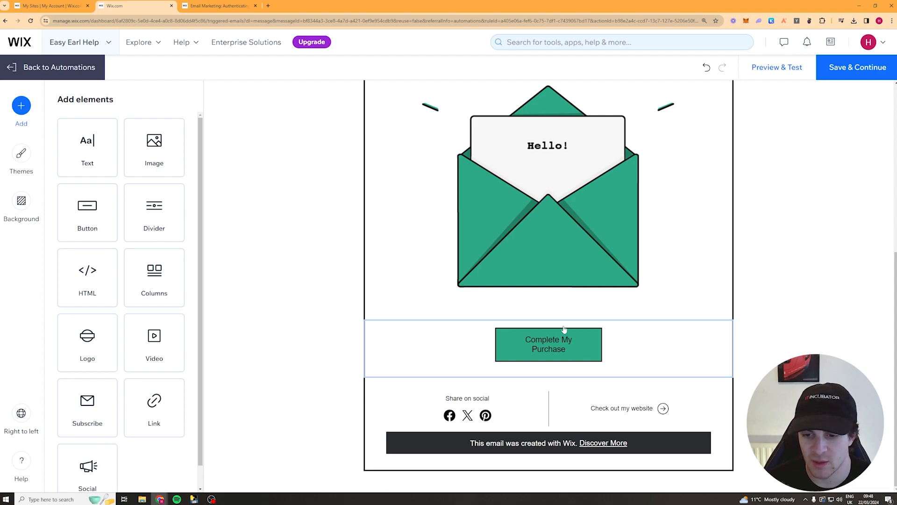
Review the edited email from heading to footer, and save it to return to the automation setup.
scroll(584, 376, up, 6)
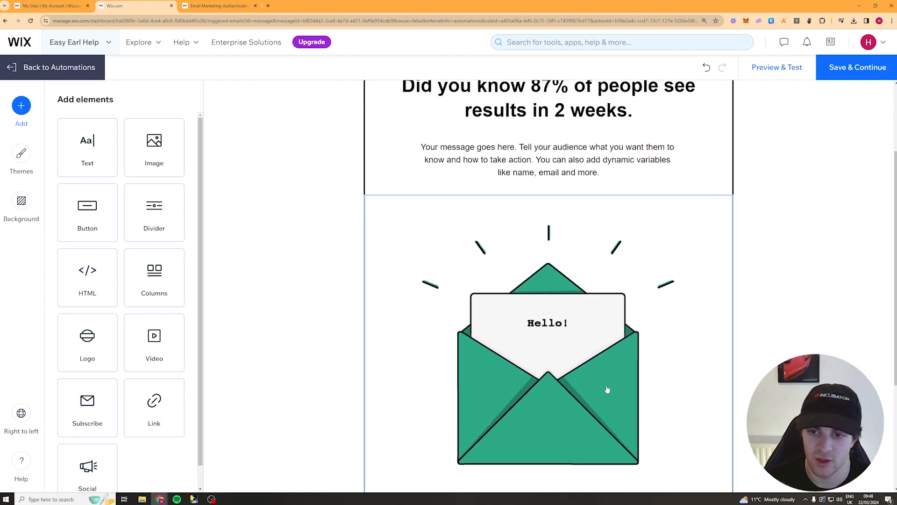
scroll(605, 385, down, 3)
scroll(599, 345, up, 2)
scroll(601, 355, down, 5)
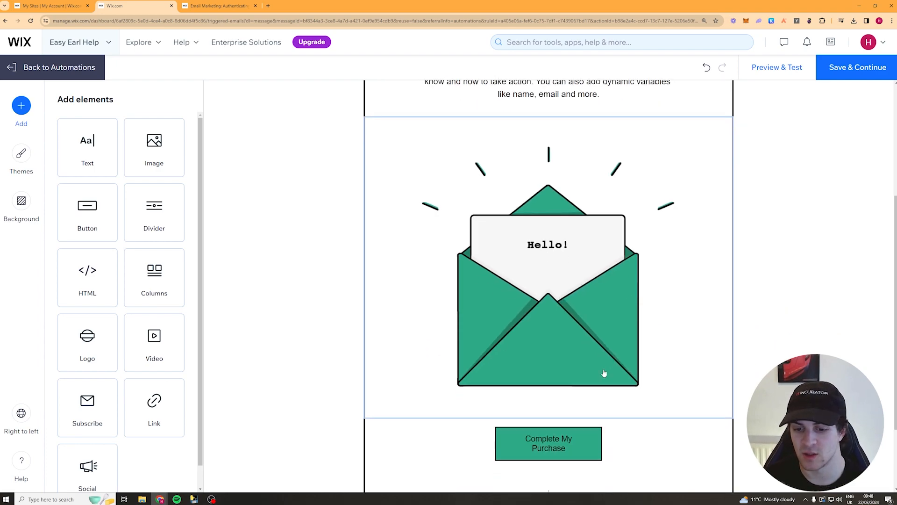
scroll(747, 196, up, 6)
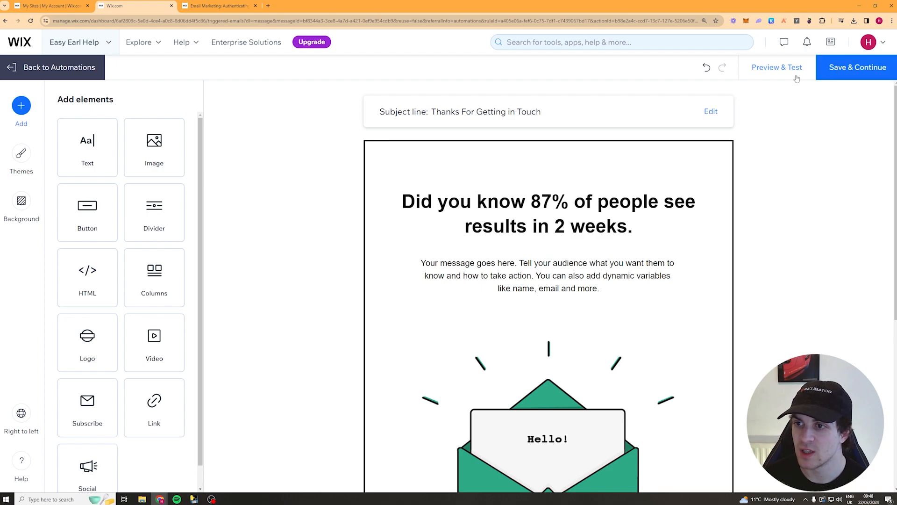
click(840, 78)
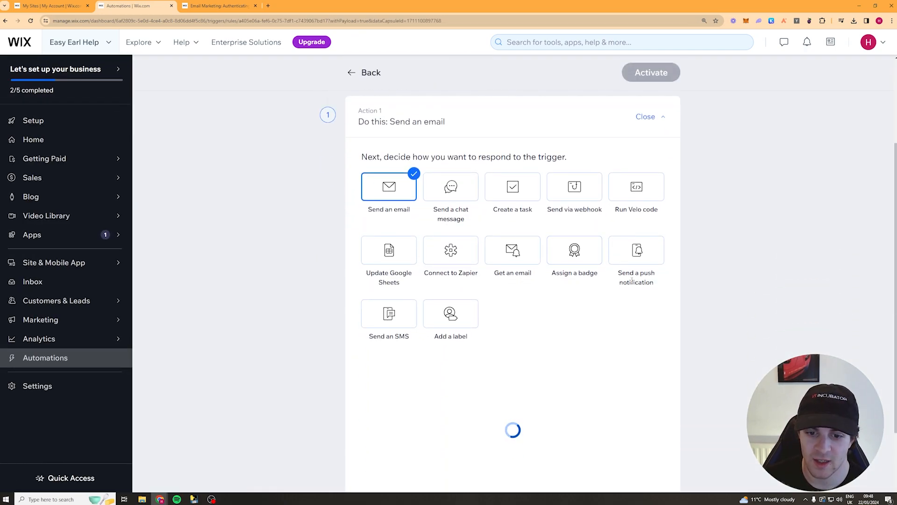
Examine the automated email's template, email type options, notification topics and recipients.
scroll(701, 254, down, 8)
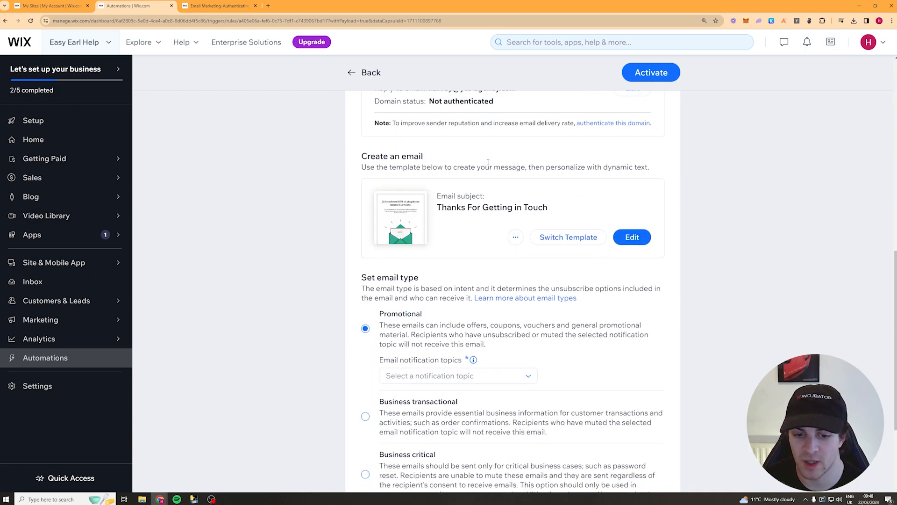
scroll(500, 232, down, 3)
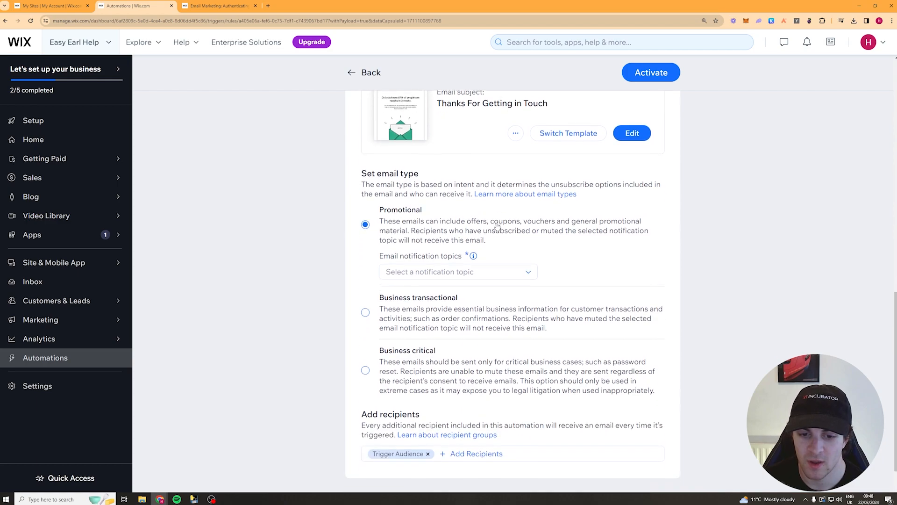
scroll(643, 223, up, 3)
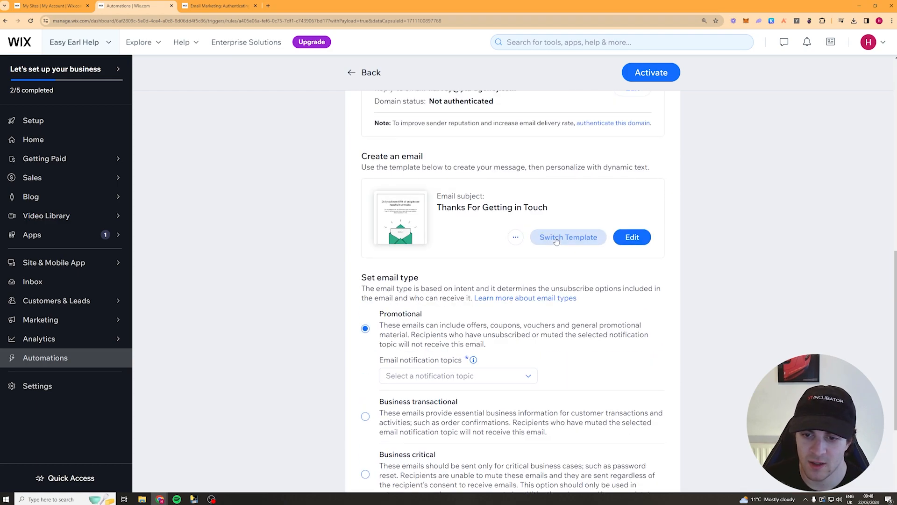
scroll(547, 303, down, 2)
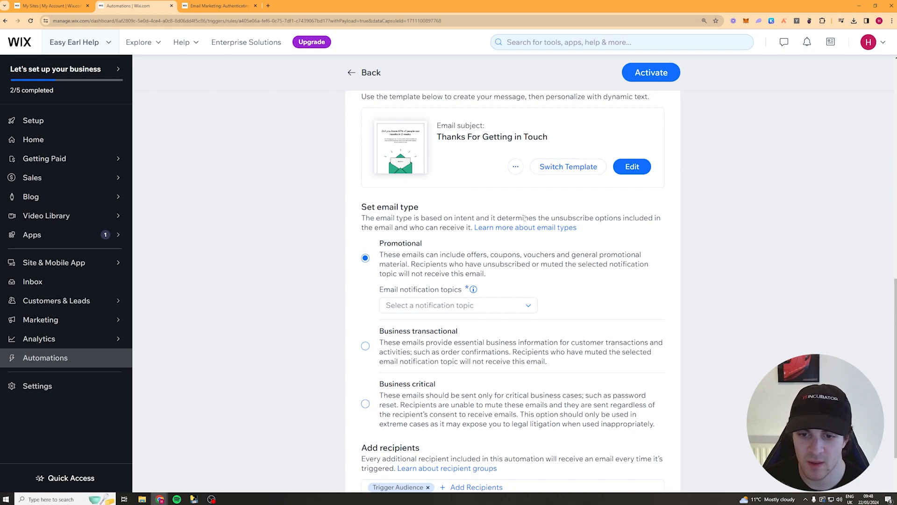
scroll(592, 280, down, 1)
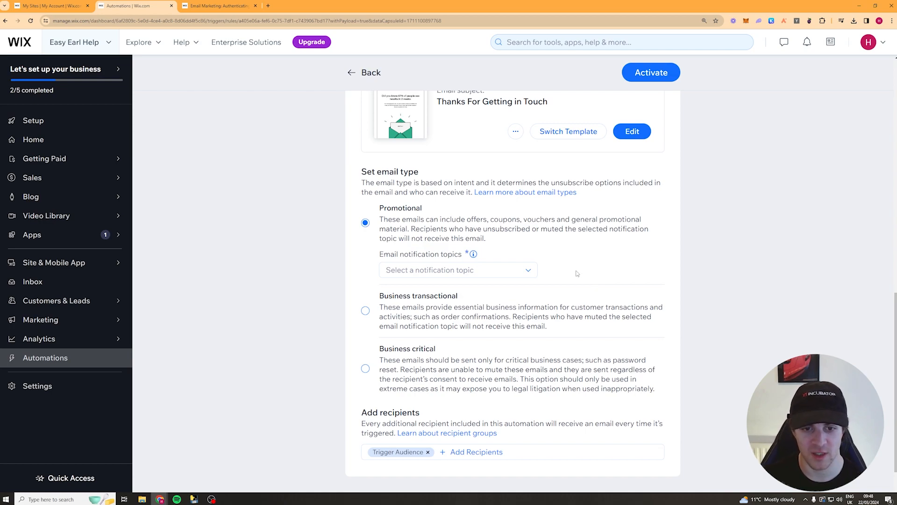
scroll(518, 265, down, 2)
scroll(438, 267, up, 2)
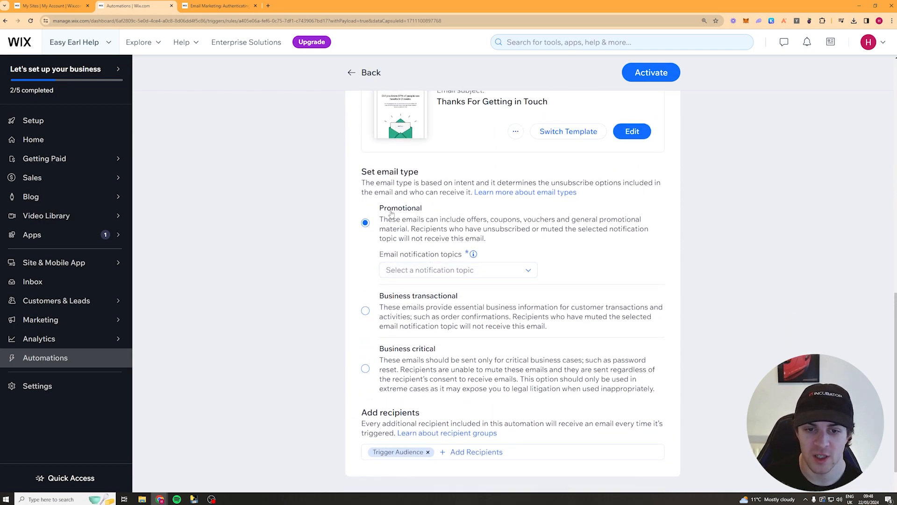
click(449, 270)
click(480, 233)
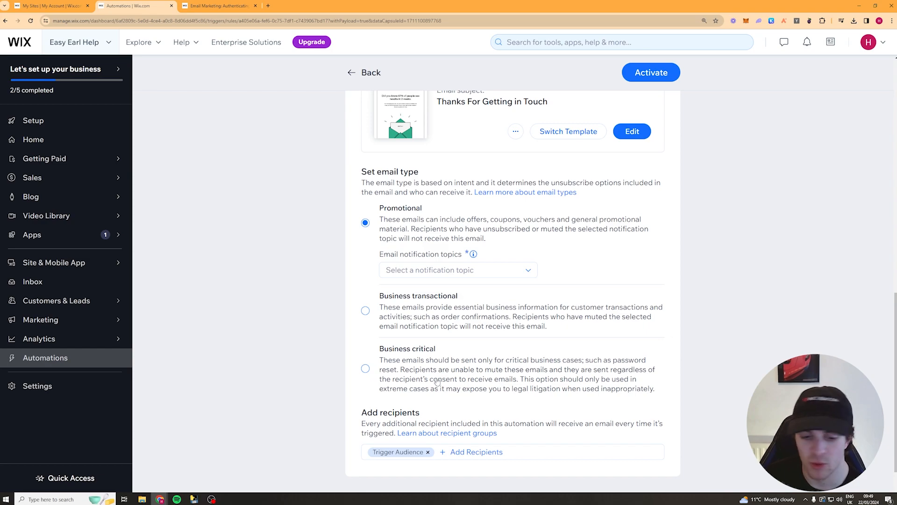
Try to activate the automation, and select Announcements as the promotional email's notification topic.
scroll(442, 381, down, 3)
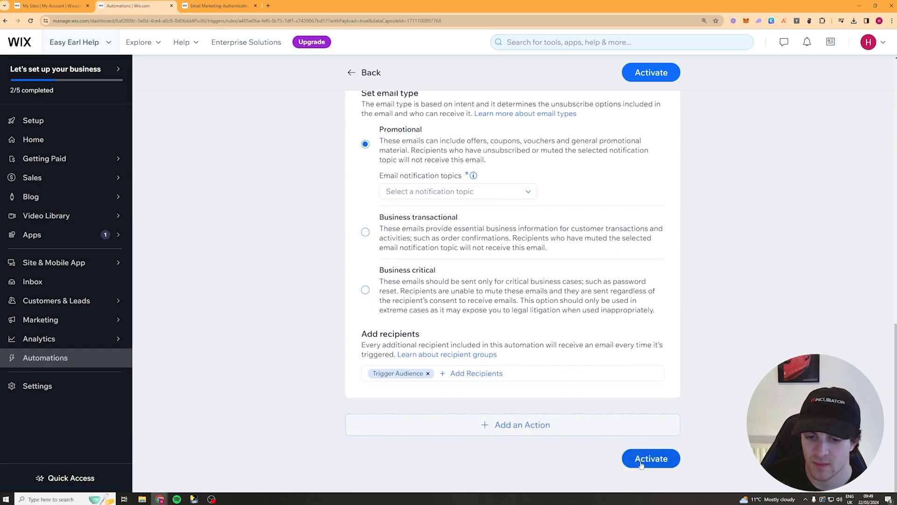
click(668, 458)
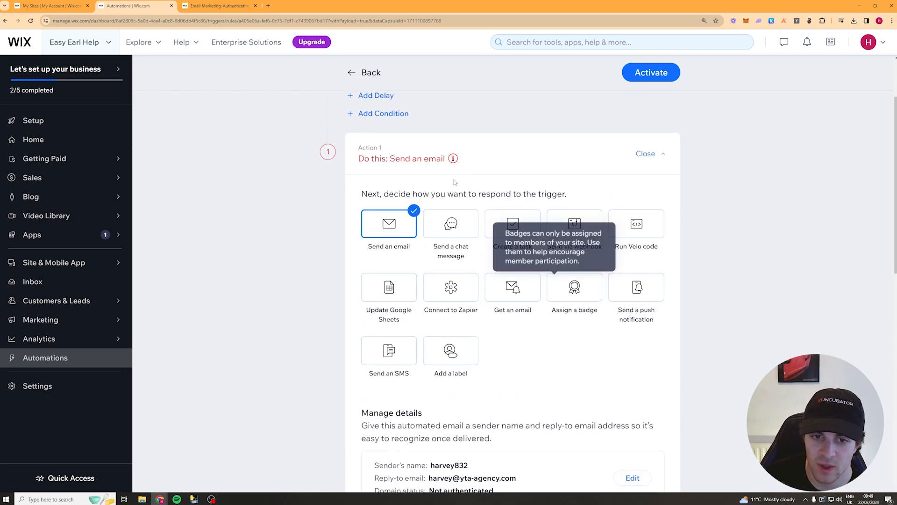
scroll(470, 380, down, 8)
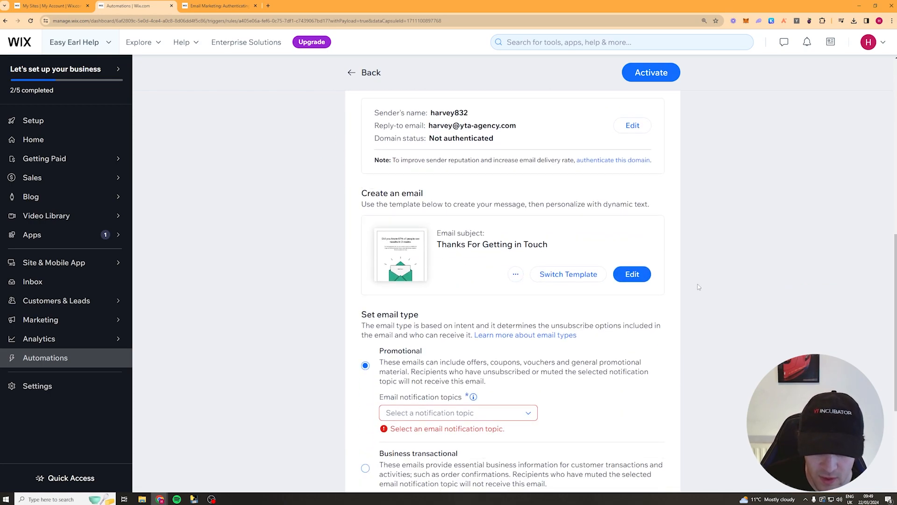
click(470, 380)
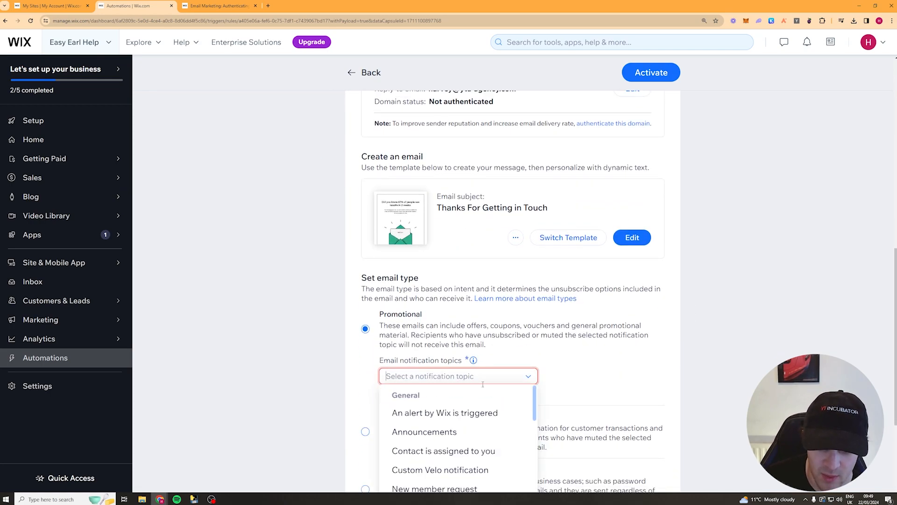
click(460, 432)
Activate the automation and save it under the name "Abandoned Cart Flow".
scroll(467, 421, down, 4)
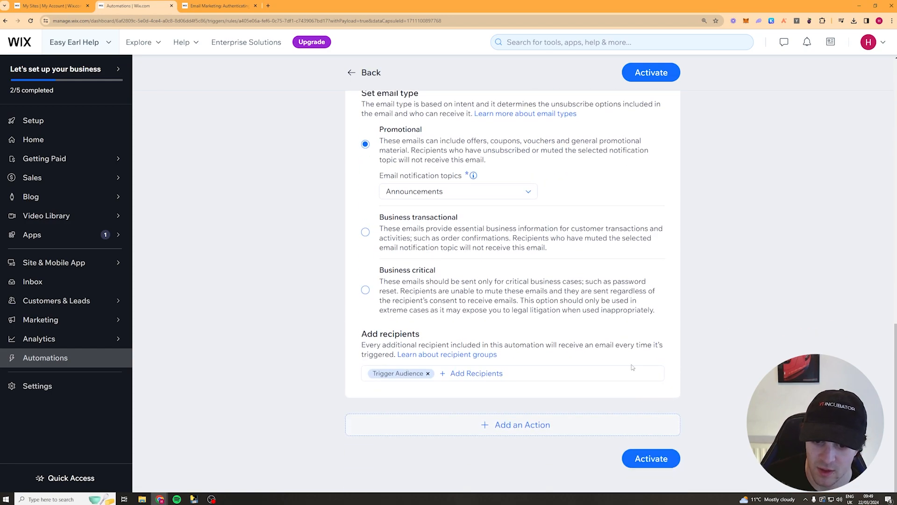
click(657, 467)
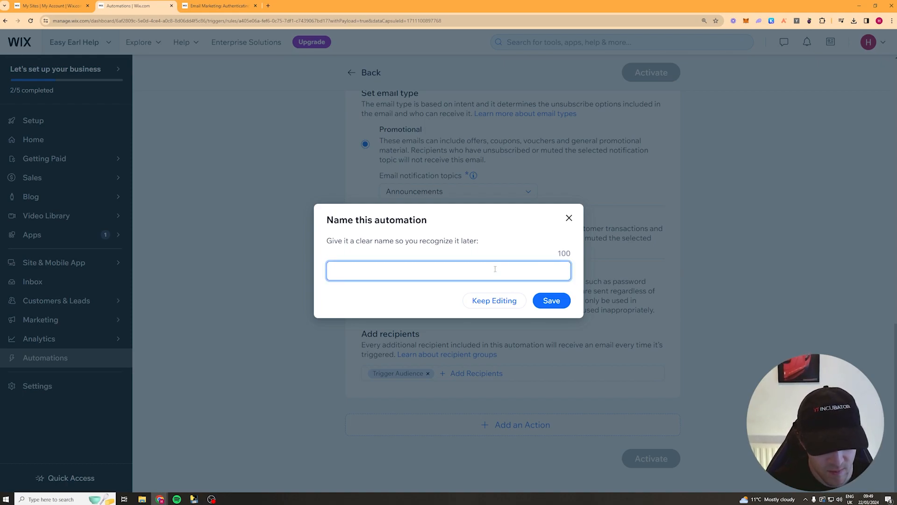
text(Abando)
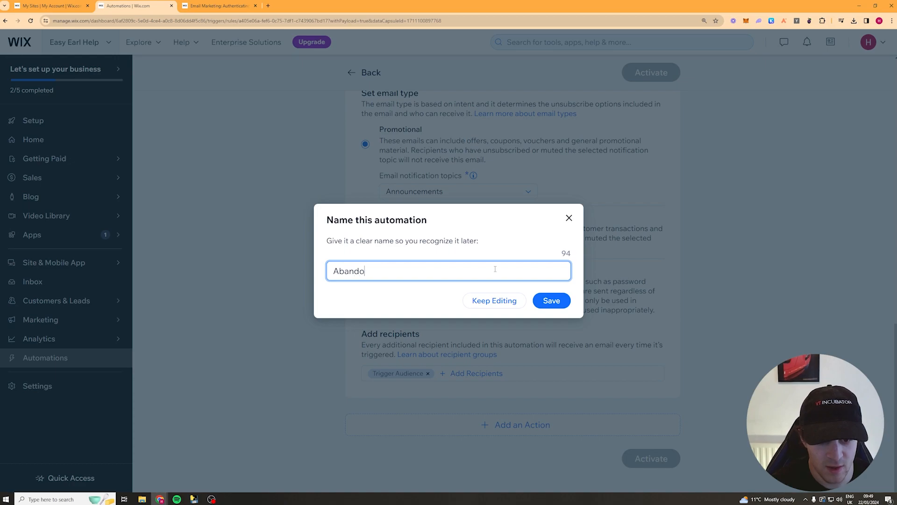
text(ned Cart Flow)
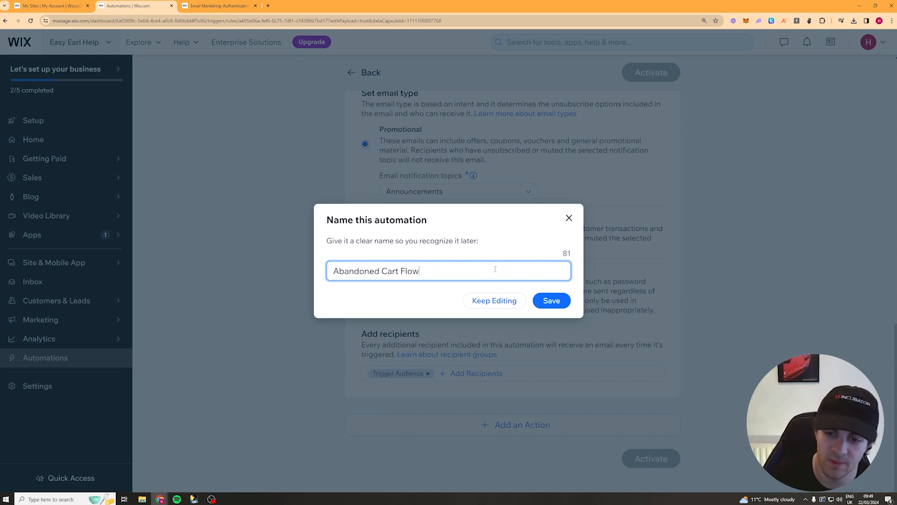
click(539, 305)
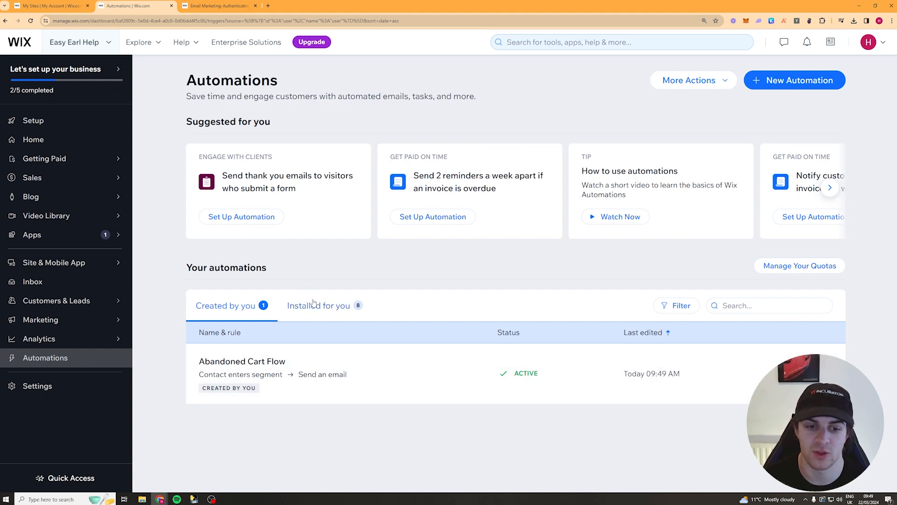
Open the campaign statistics from Email Marketing and look through the Marketing Overview report from traffic to paid ad campaigns.
mouse_move(114, 303)
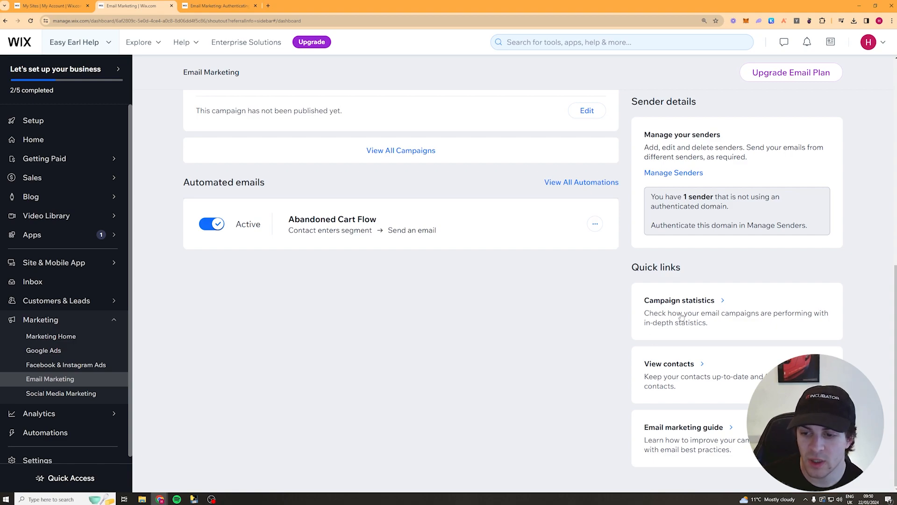
right_click(677, 309)
click(656, 312)
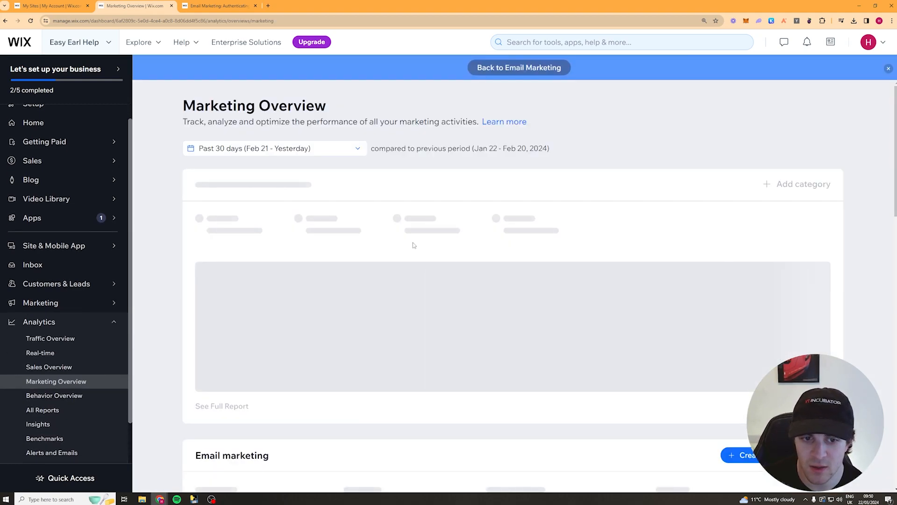
scroll(467, 328, down, 2)
scroll(421, 376, up, 2)
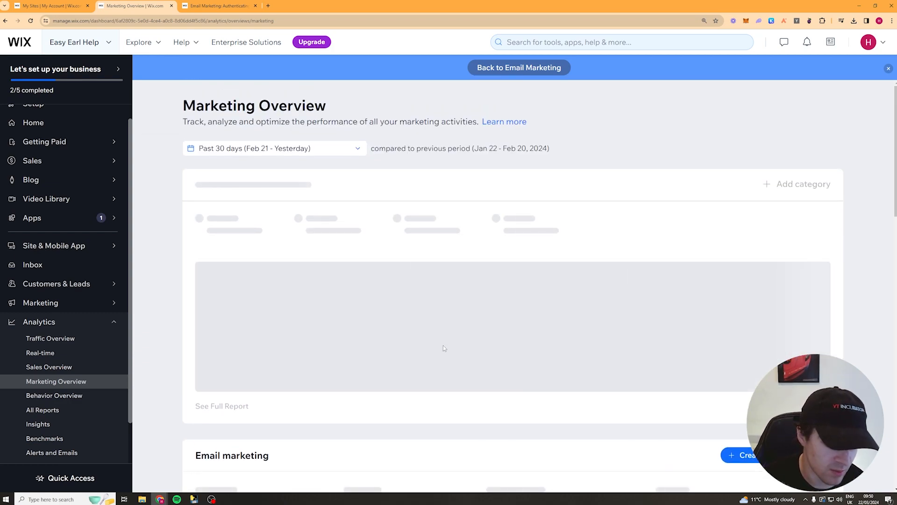
scroll(443, 347, down, 5)
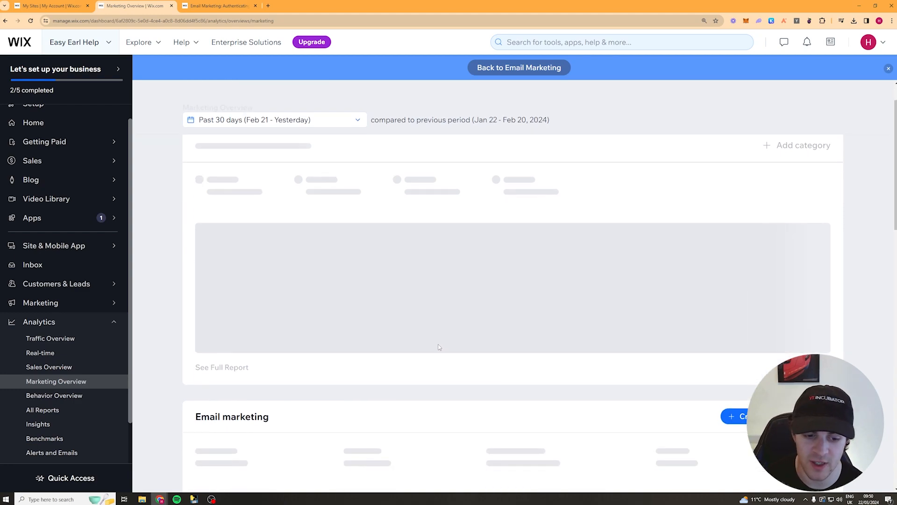
scroll(413, 356, down, 5)
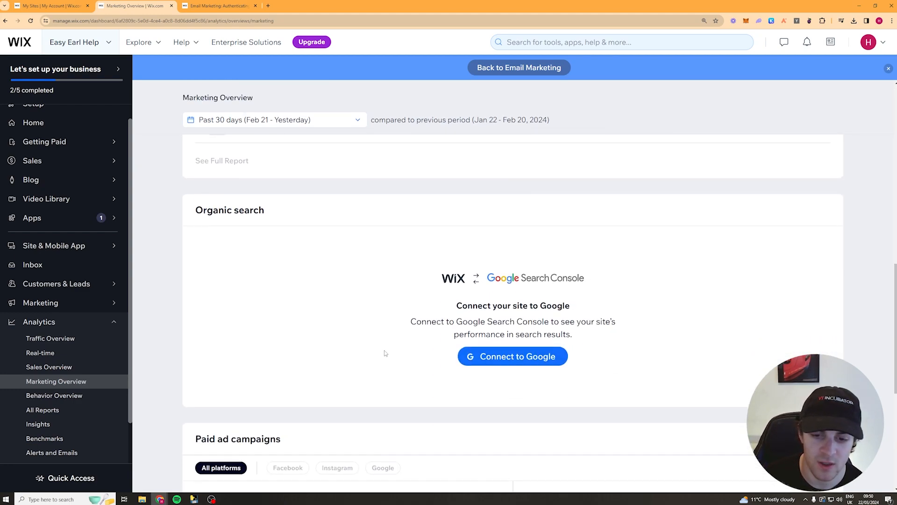
scroll(366, 198, up, 10)
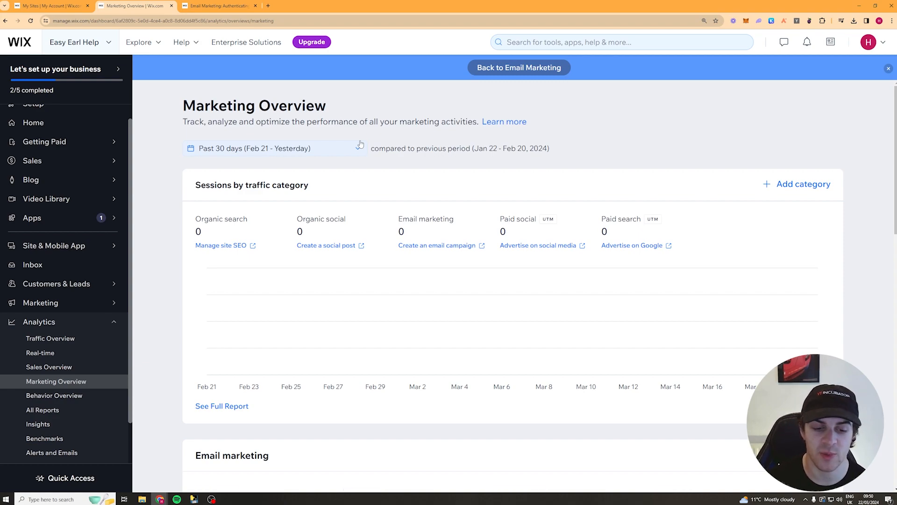
Examine the sessions by traffic category and the email marketing section of the report for the past 30 days.
scroll(338, 345, down, 3)
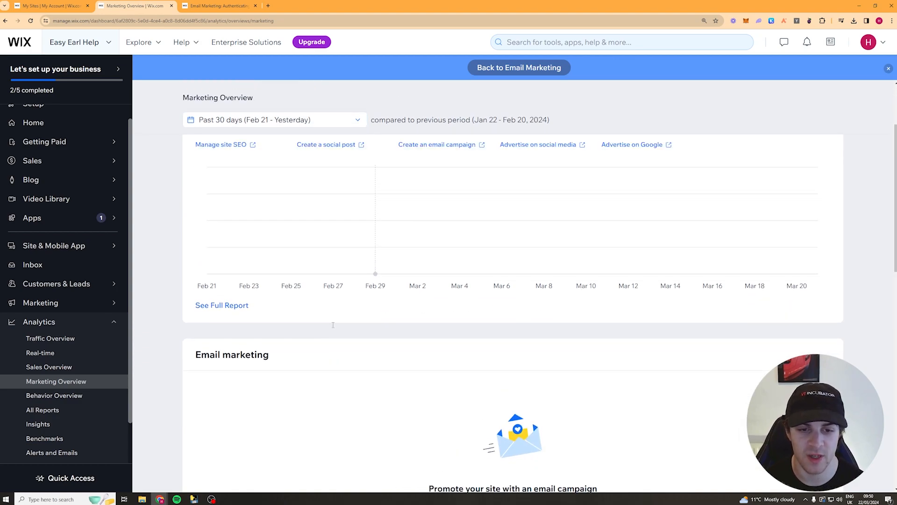
scroll(292, 220, up, 3)
scroll(329, 329, down, 2)
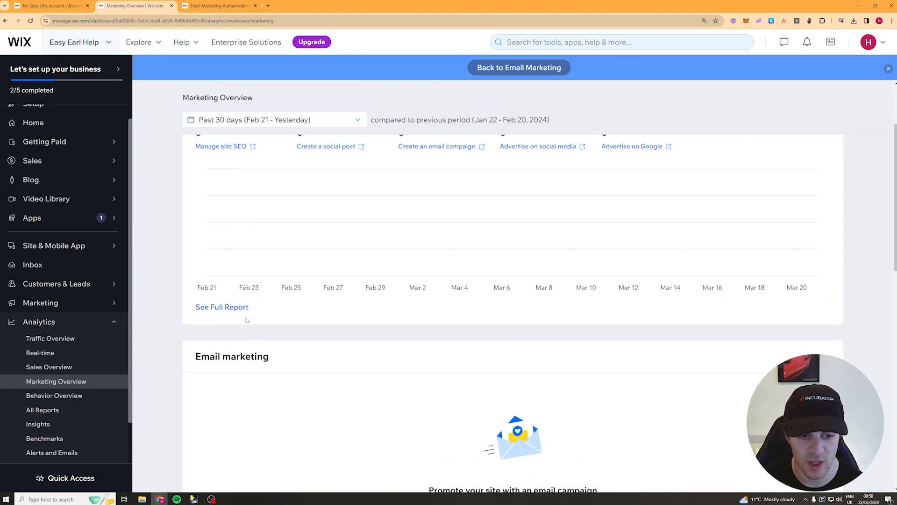
scroll(329, 330, up, 2)
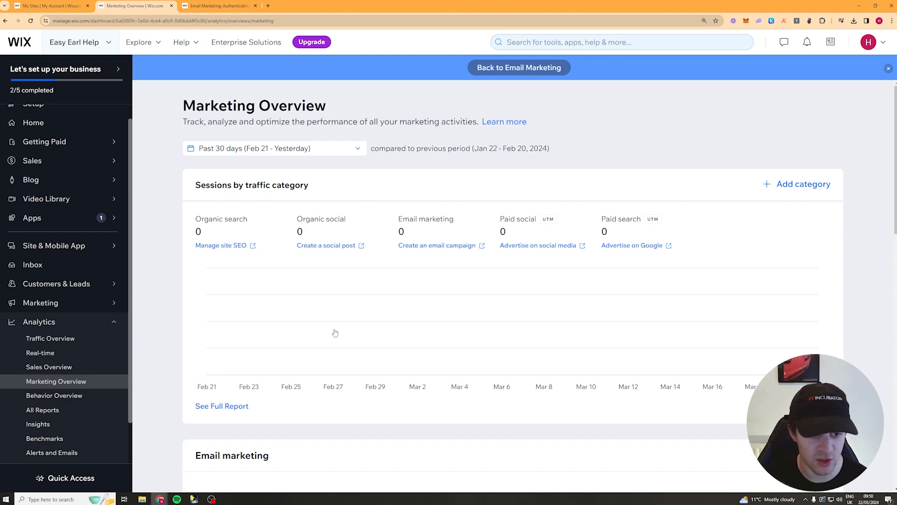
scroll(425, 382, down, 3)
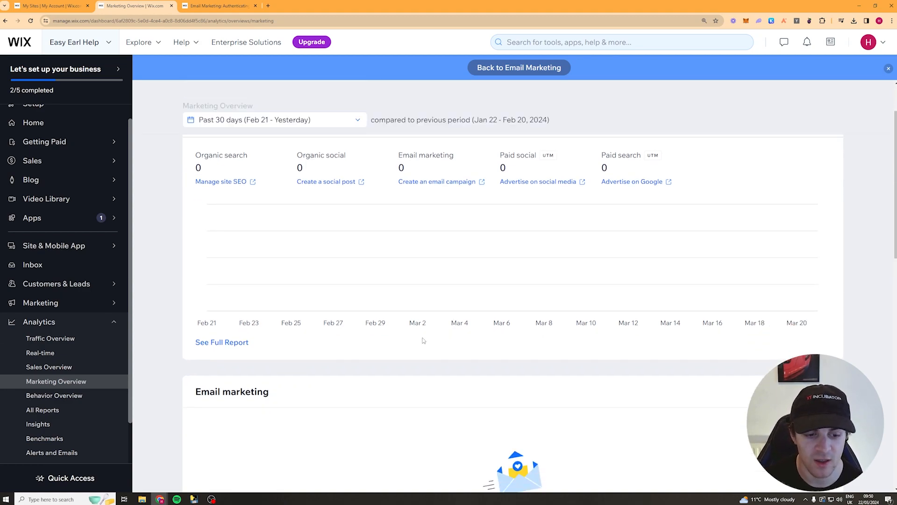
scroll(425, 382, down, 2)
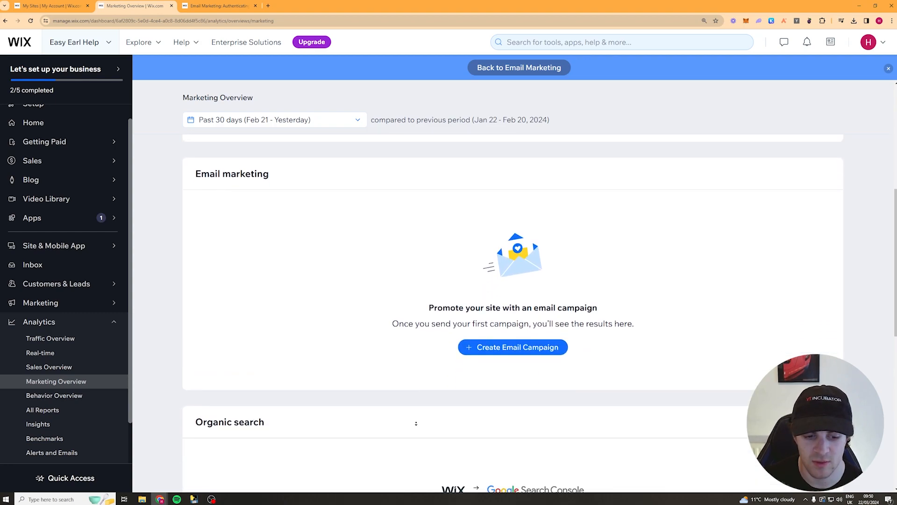
scroll(358, 274, up, 5)
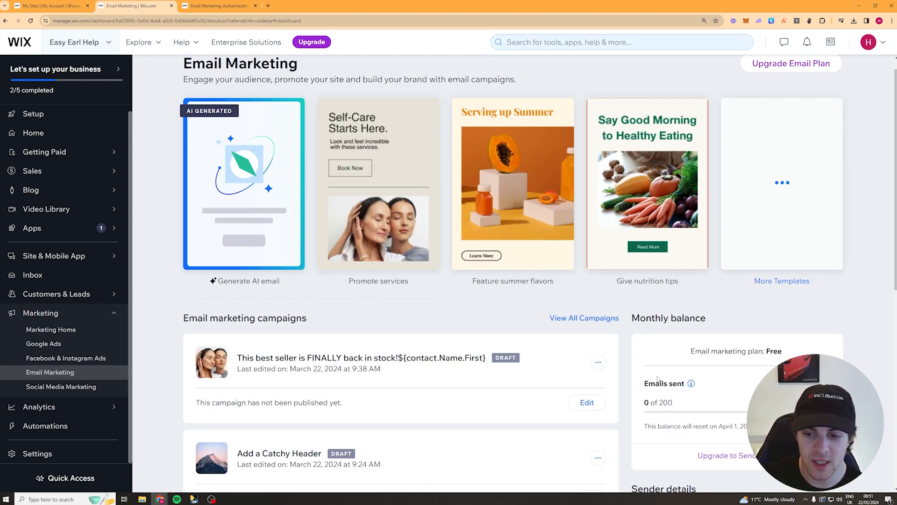
Check the monthly email sending balance on the Email Marketing dashboard, and open the plans for sending more emails.
scroll(658, 378, down, 2)
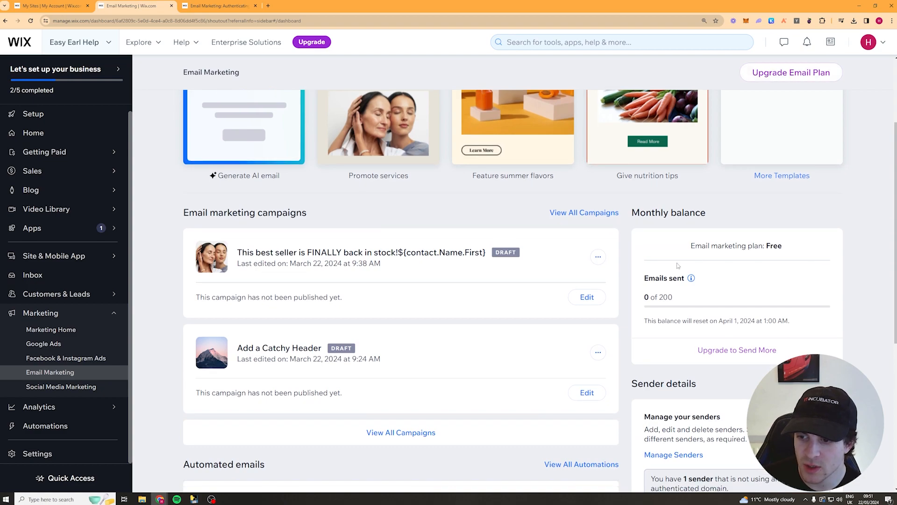
mouse_move(691, 278)
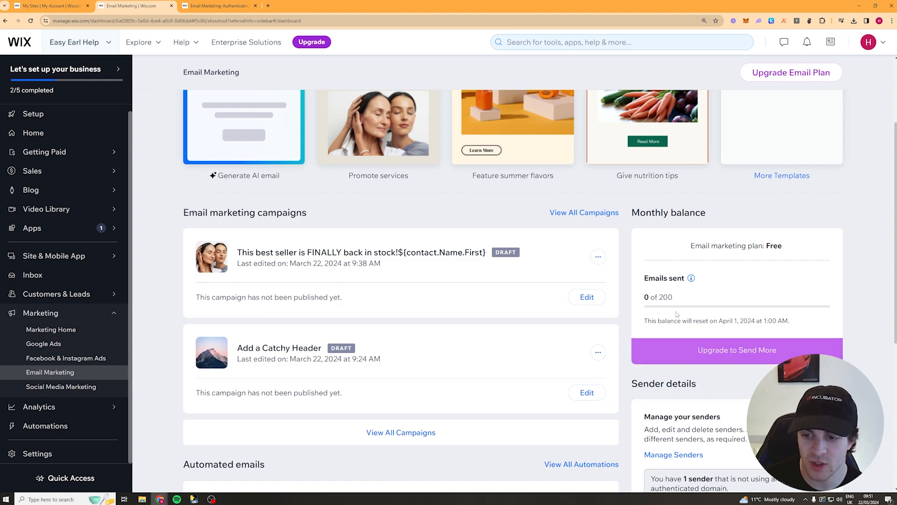
click(752, 356)
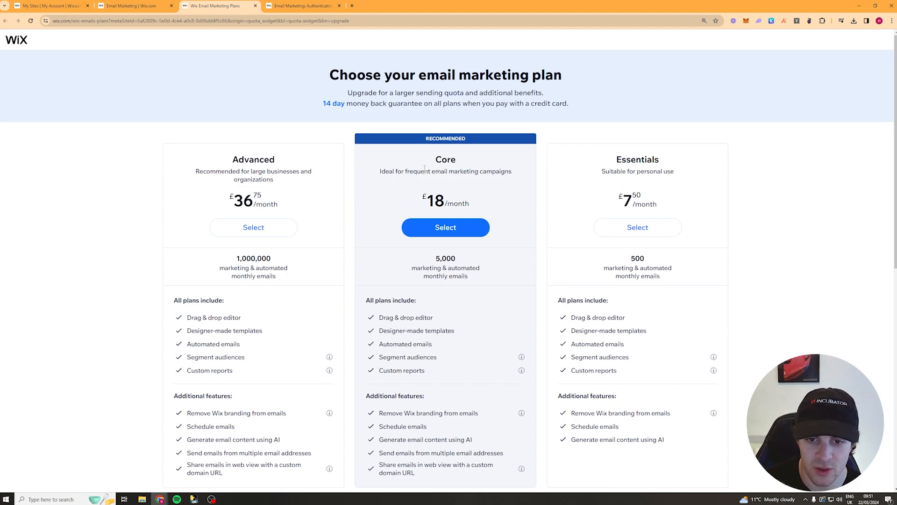
Compare the prices, monthly email quotas and features of the Advanced, Core and Essentials plans, and return to the Email Marketing dashboard.
scroll(285, 169, down, 3)
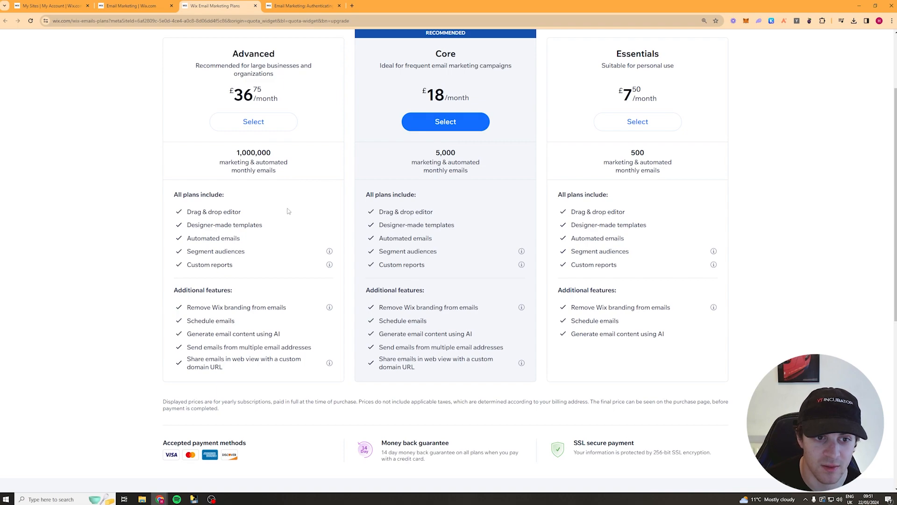
scroll(290, 206, up, 2)
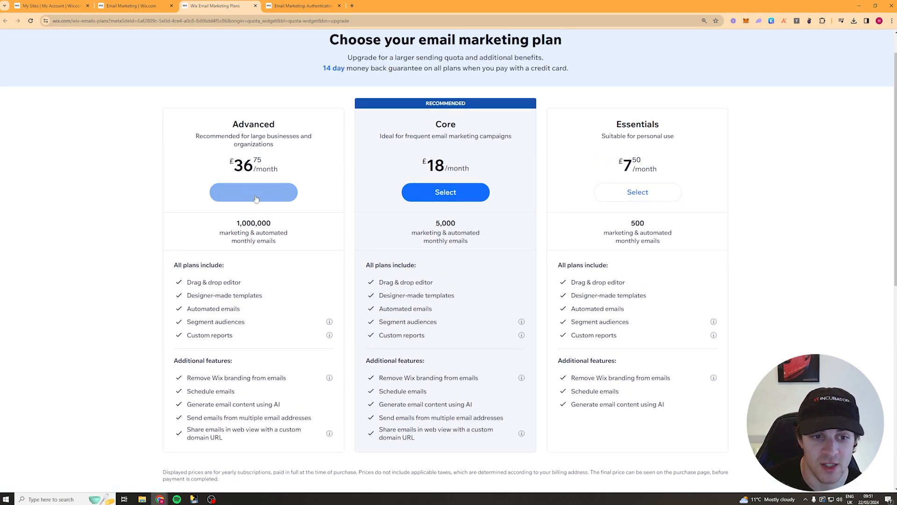
middle_click(272, 125)
middle_click(261, 152)
middle_click(356, 198)
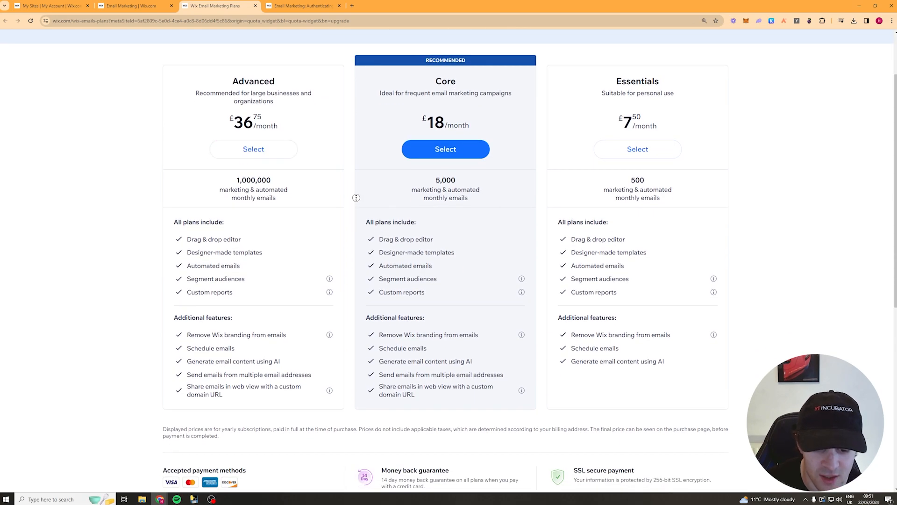
middle_click(357, 280)
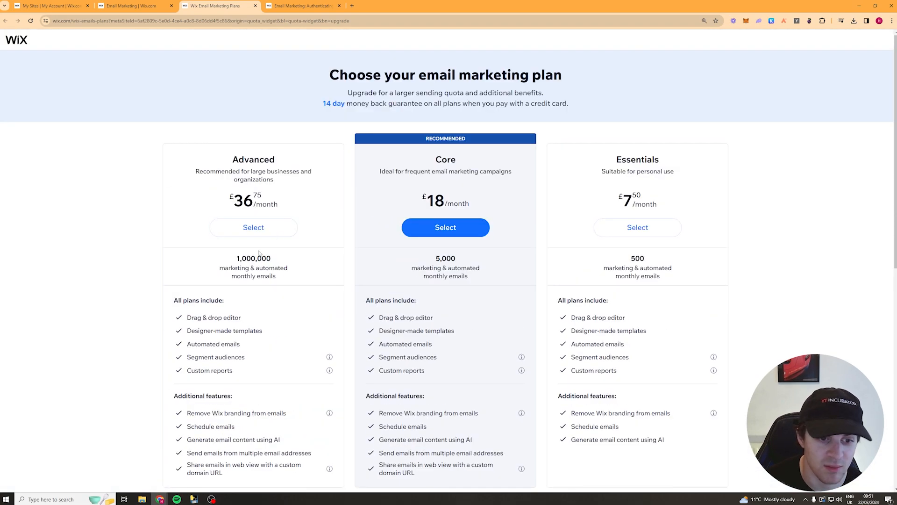
middle_click(350, 216)
middle_click(373, 291)
middle_click(471, 263)
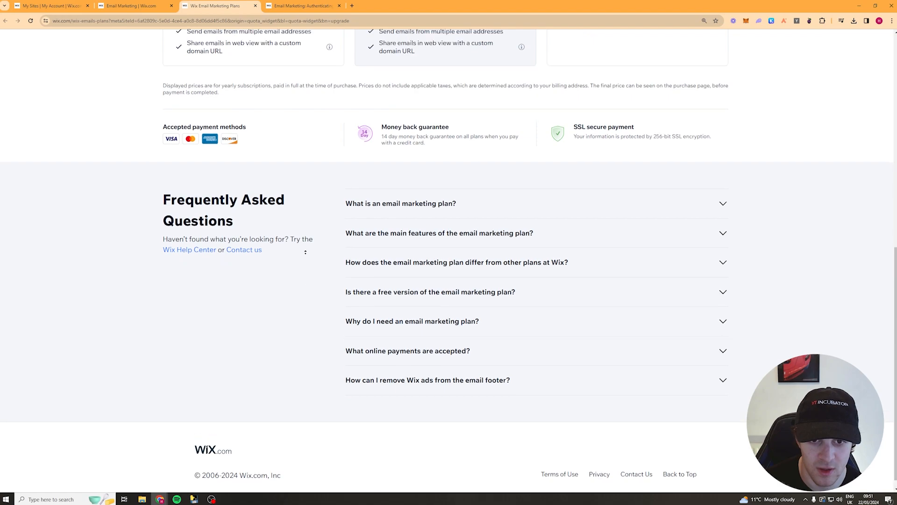
scroll(305, 250, up, 9)
scroll(320, 323, down, 3)
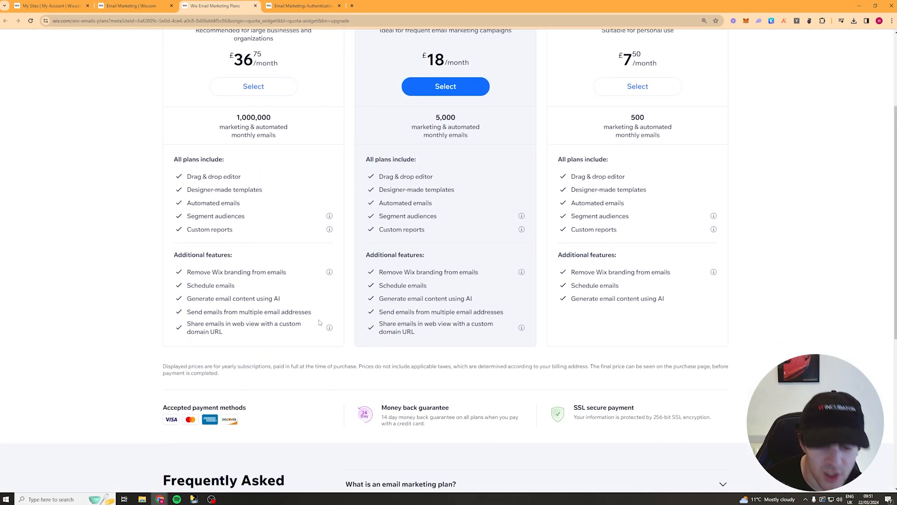
scroll(320, 322, up, 4)
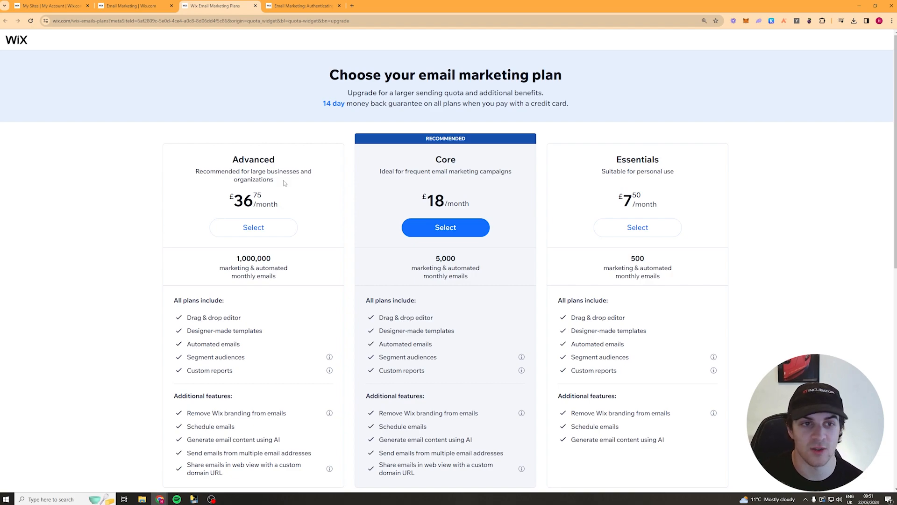
click(134, 5)
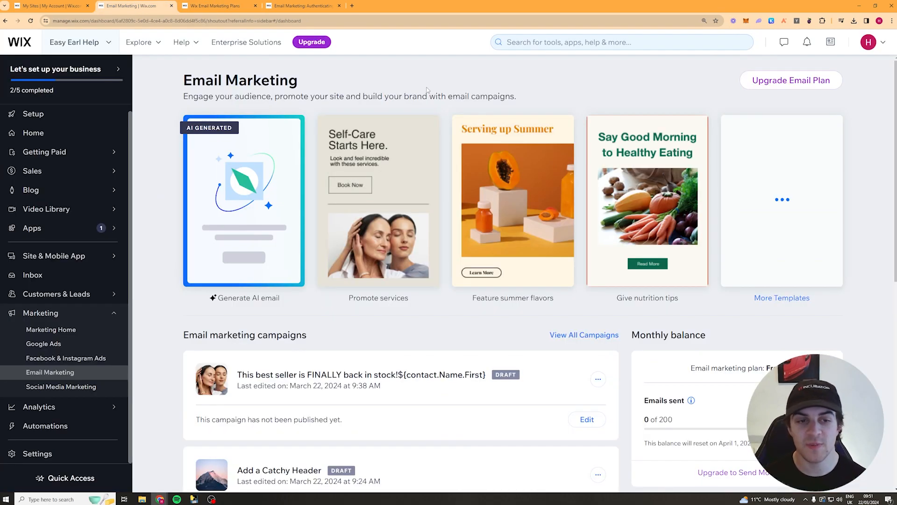